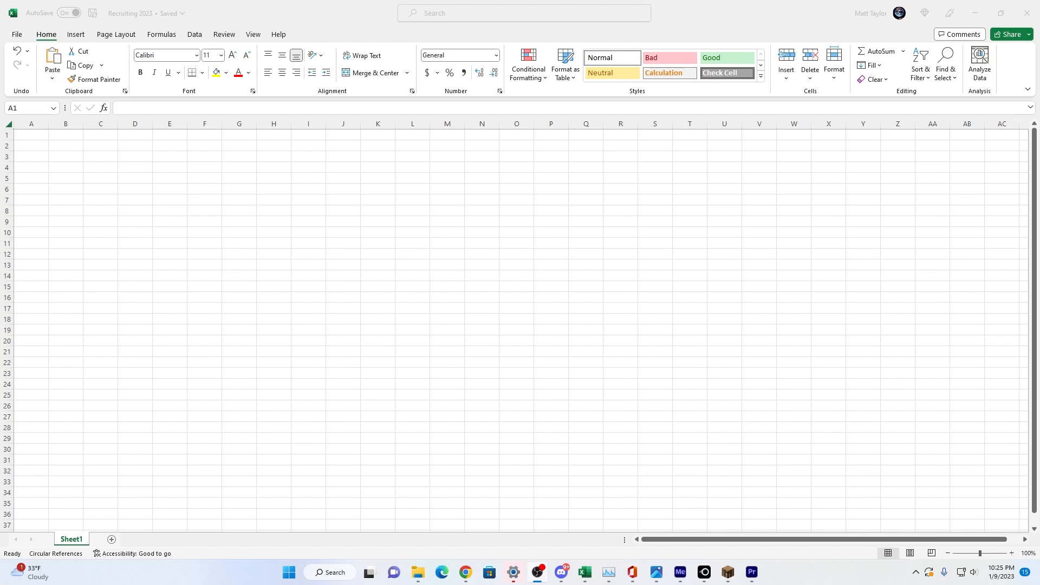
# - Enter the heading "Name" in cell A1 of the Recruiting 2023 workbook
pyautogui.hotkey('alt', 'Tab')
pyautogui.click(37, 139)
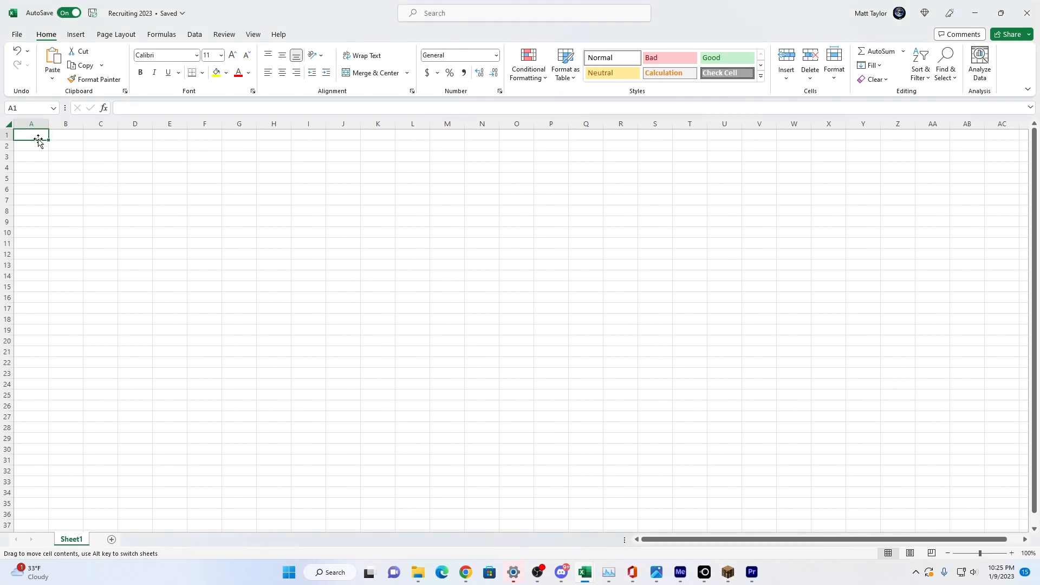
pyautogui.write('Name')
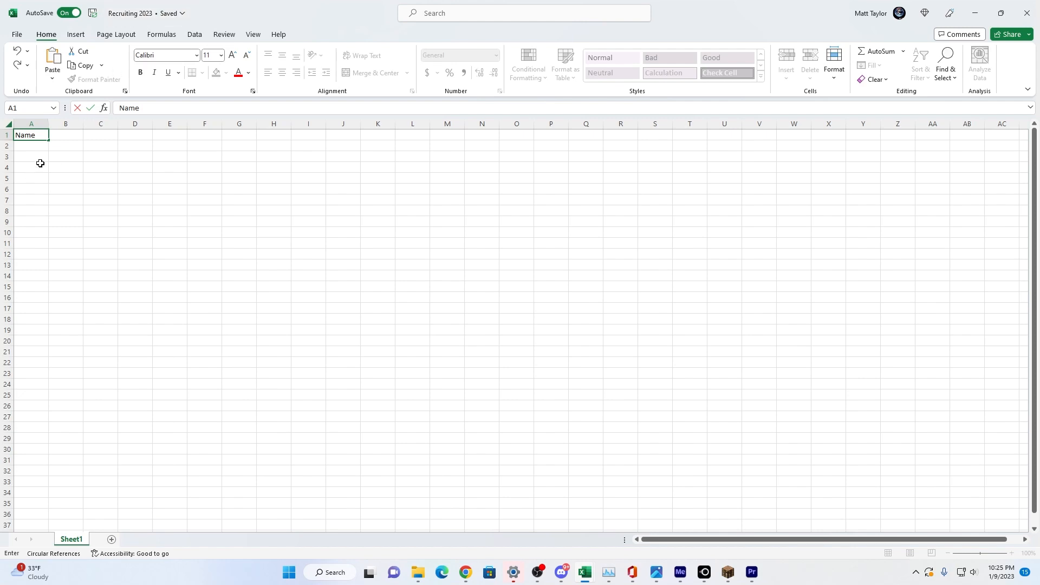
# - Enter the column headings "Recrut", "Solders" and "Points" in cells B3, C3 and D3
pyautogui.click(66, 163)
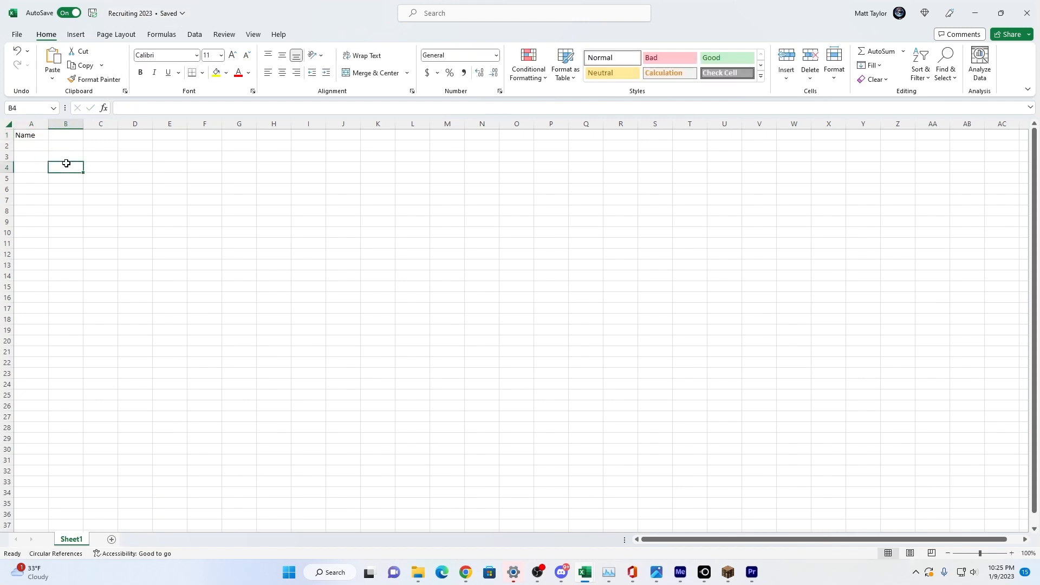
pyautogui.press('Up')
pyautogui.write('R')
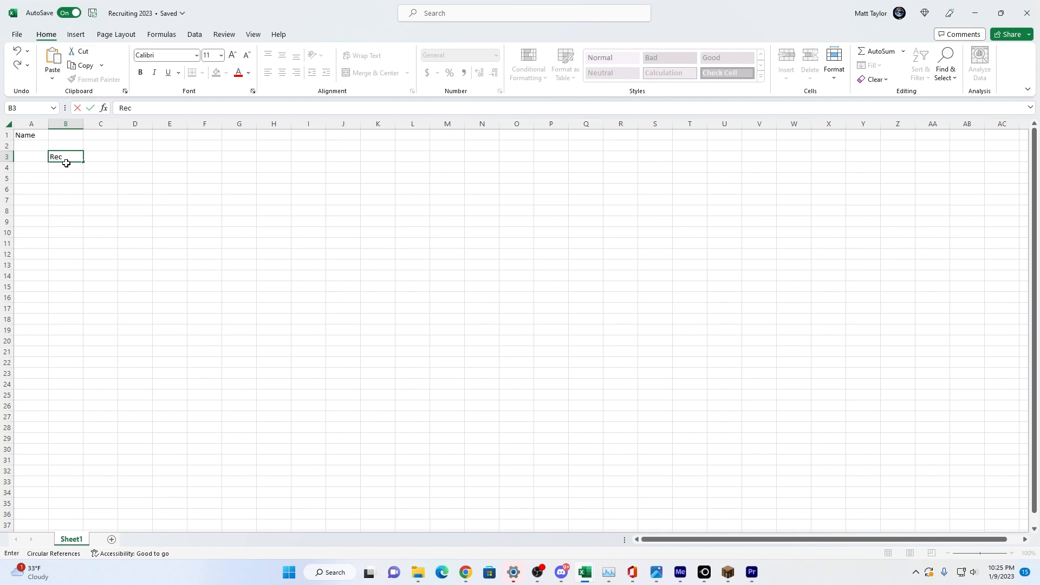
pyautogui.press('Tab')
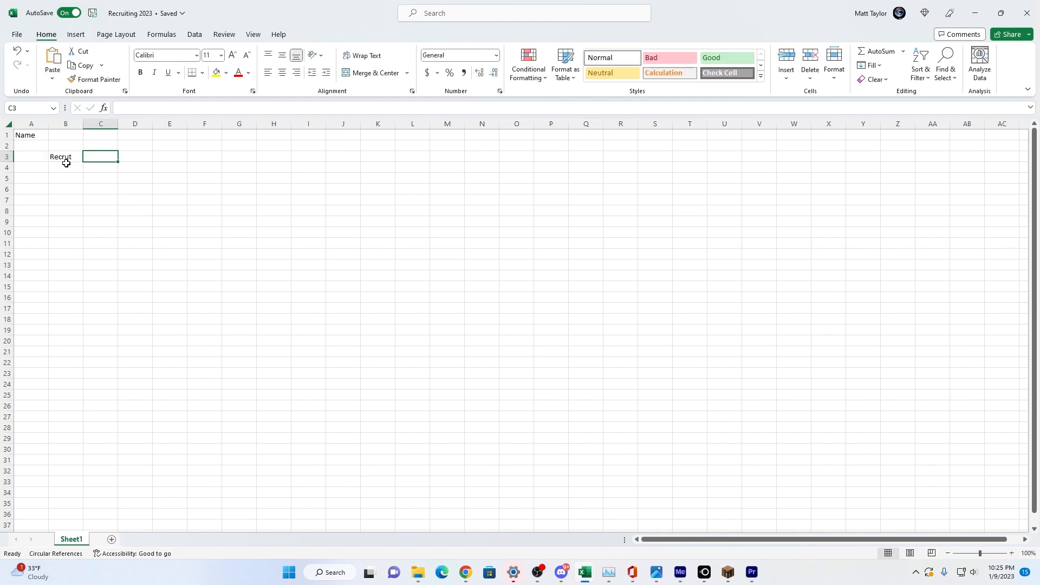
pyautogui.write('Sol')
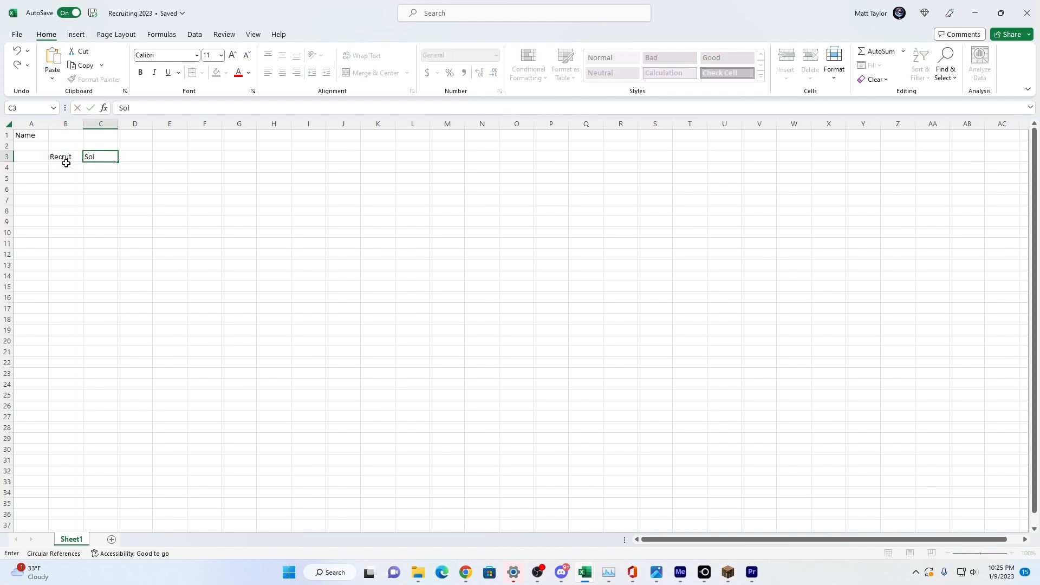
pyautogui.write('ders')
pyautogui.press('Tab')
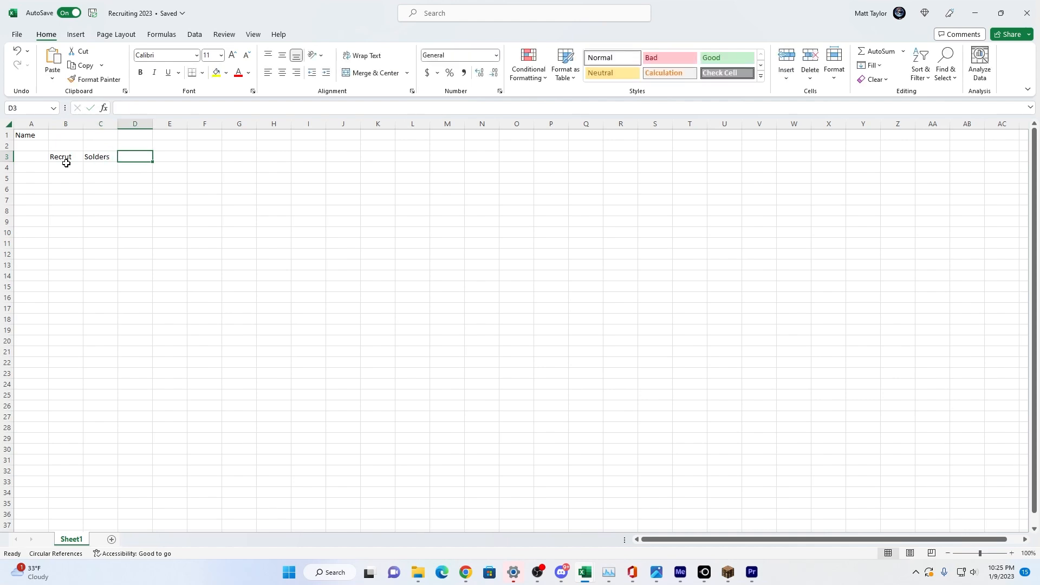
pyautogui.write('Point')
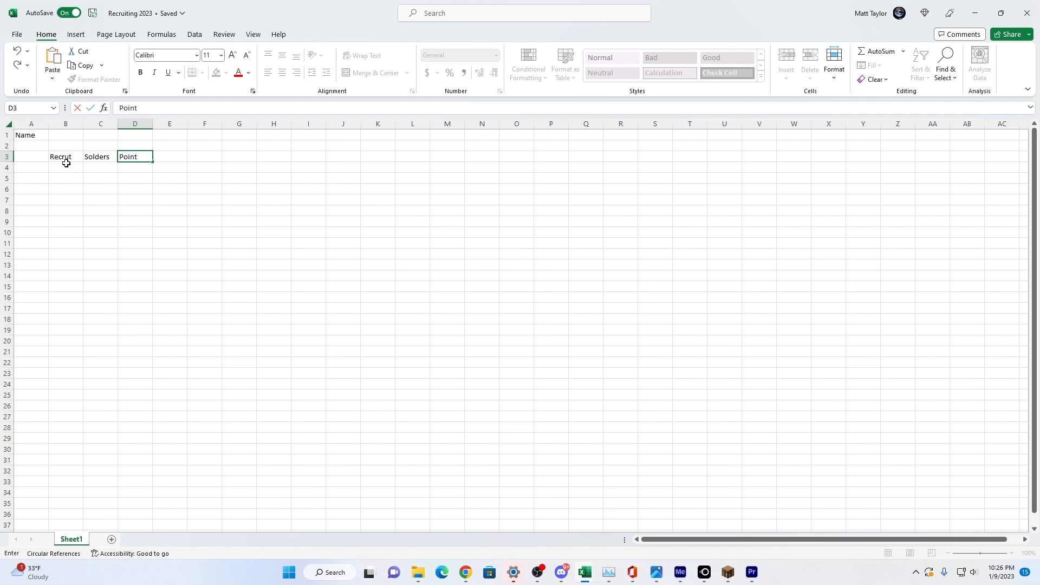
pyautogui.write('s')
pyautogui.press('Tab')
pyautogui.press('Tab')
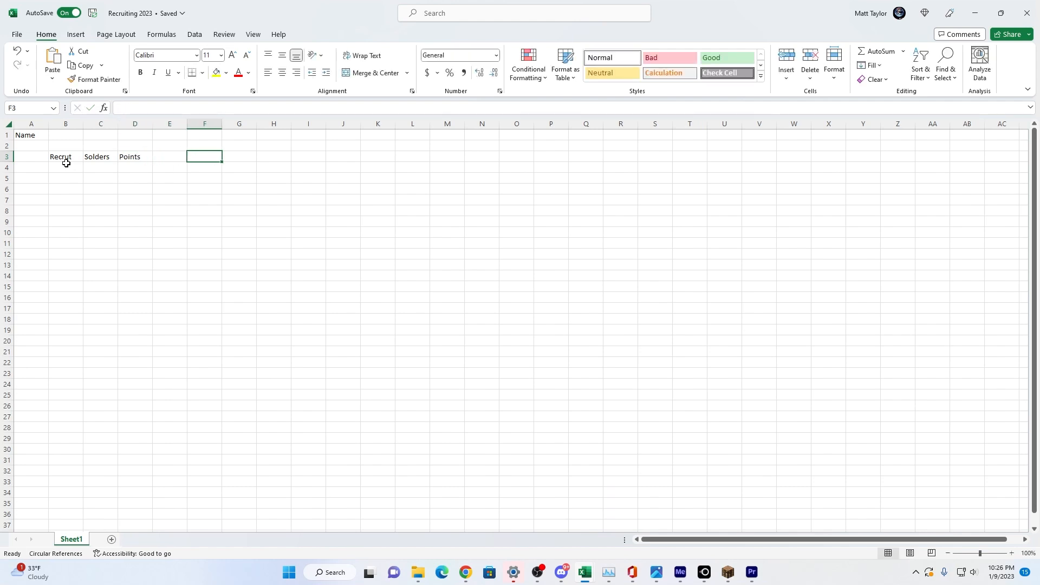
pyautogui.press('Down')
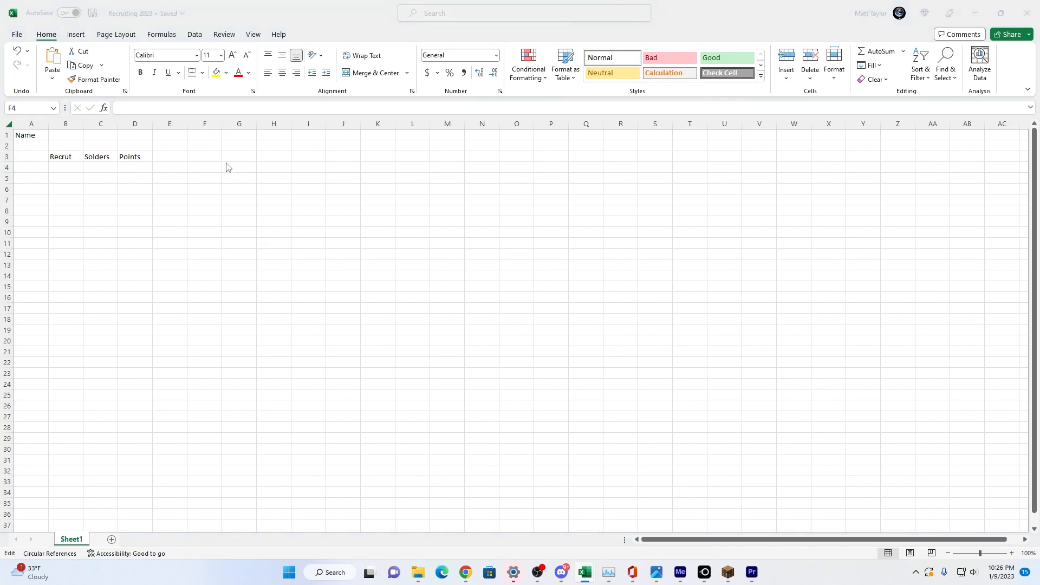
pyautogui.click(199, 169)
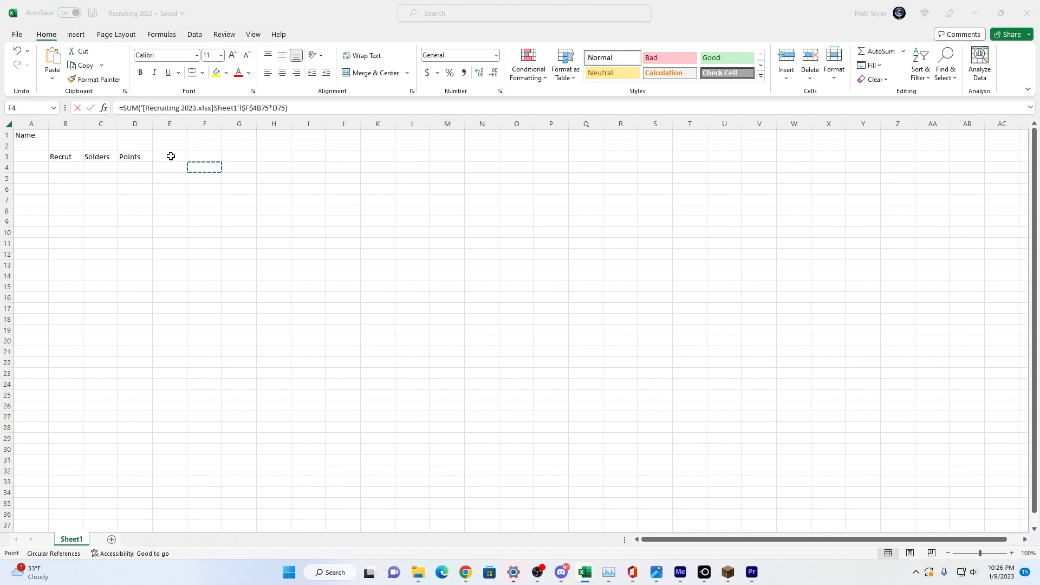
pyautogui.moveTo(298, 104); pyautogui.dragTo(93, 108)
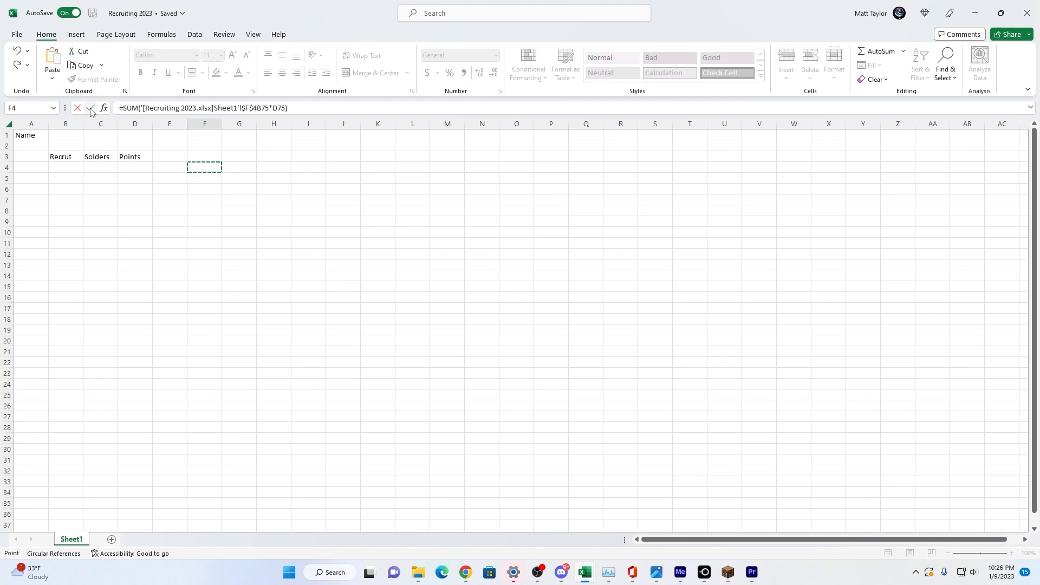
pyautogui.tripleClick(170, 106)
pyautogui.press('BackSpace')
pyautogui.click(165, 166)
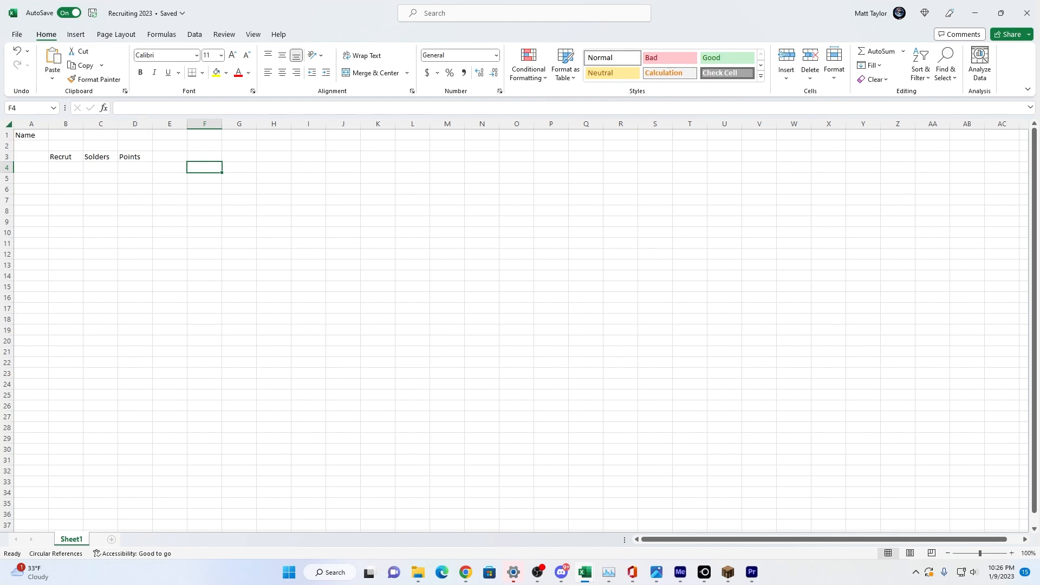
# - Insert a SUM function in cell F4 with B4*D4 as its argument
pyautogui.click(104, 108)
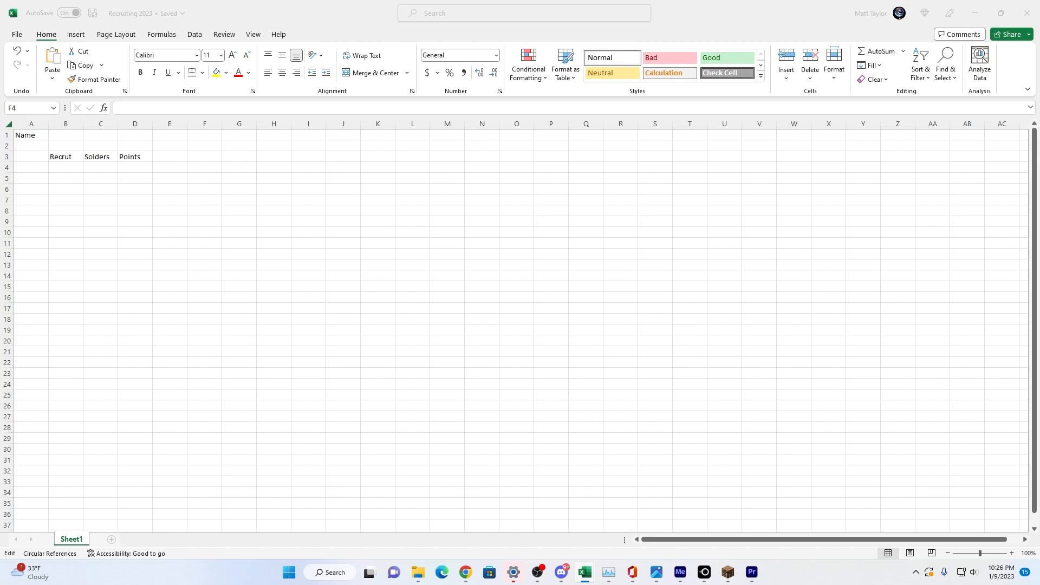
pyautogui.click(233, 174)
pyautogui.click(200, 168)
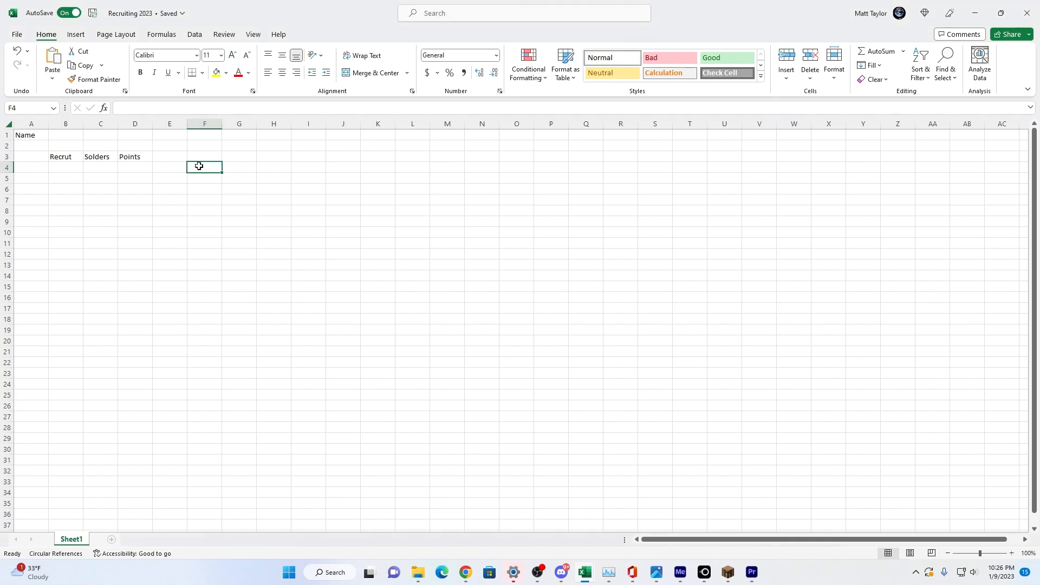
pyautogui.click(104, 108)
pyautogui.click(404, 190)
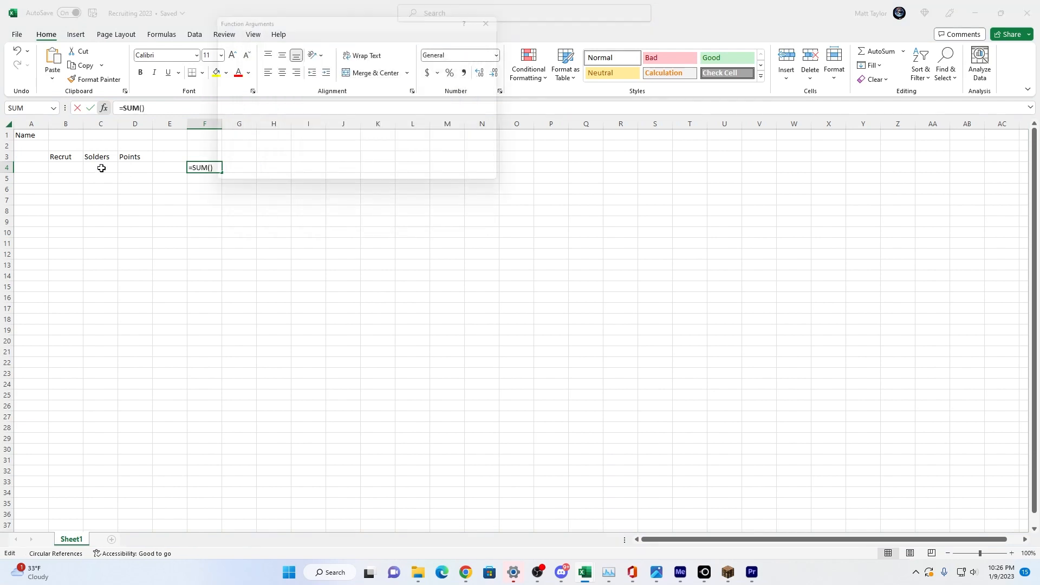
pyautogui.click(60, 169)
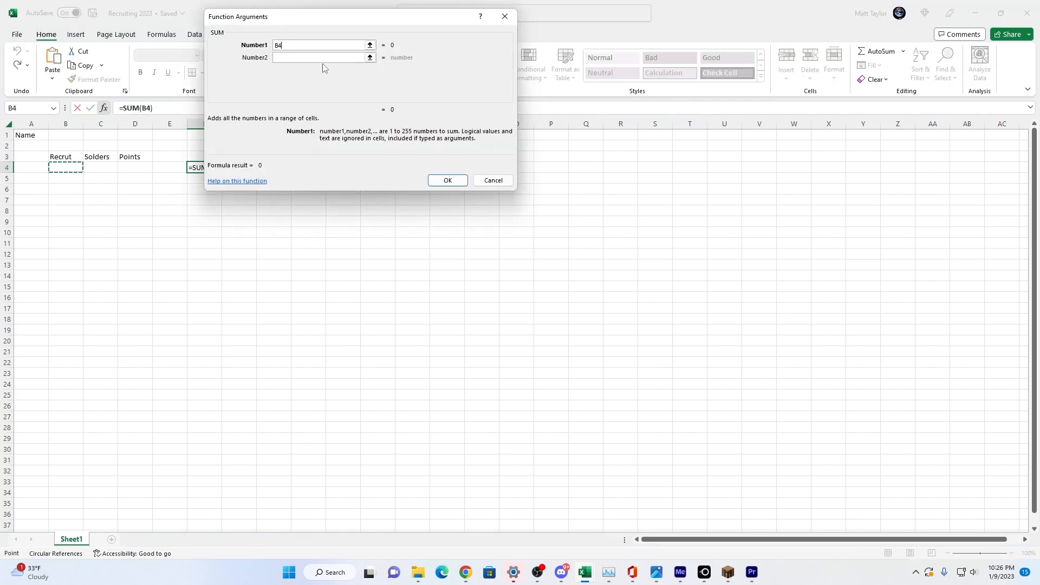
pyautogui.write('*')
pyautogui.click(137, 168)
pyautogui.click(447, 180)
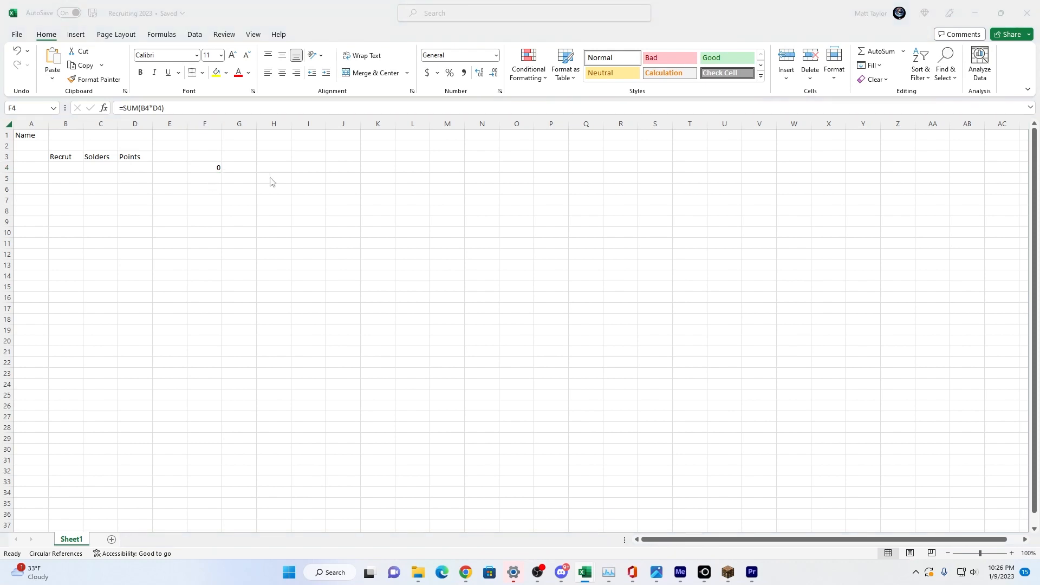
# - Format cells F4 to F18 with the thousands-separator Comma Style and no decimal places
pyautogui.click(214, 166)
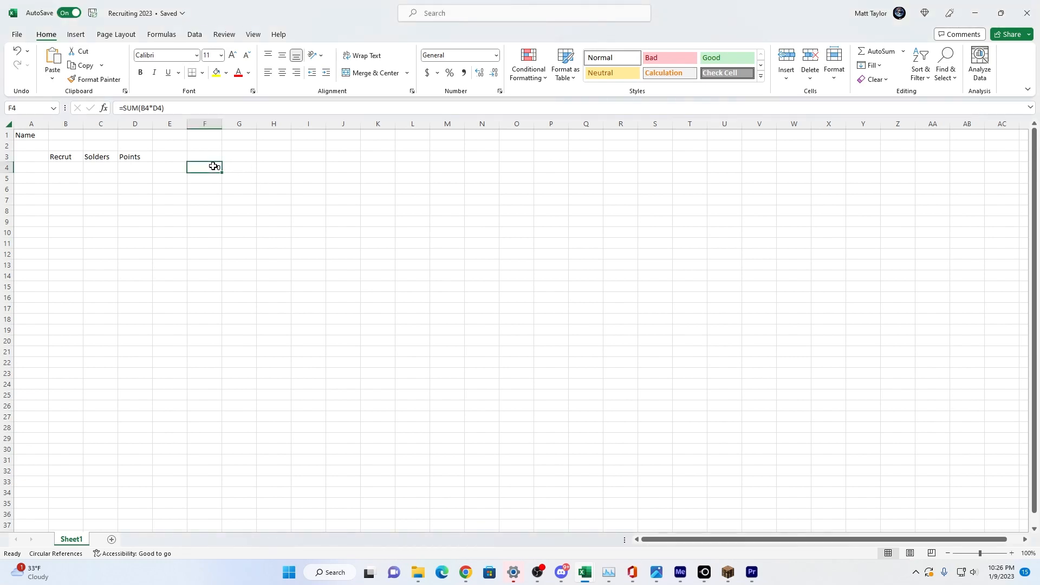
pyautogui.click(213, 125)
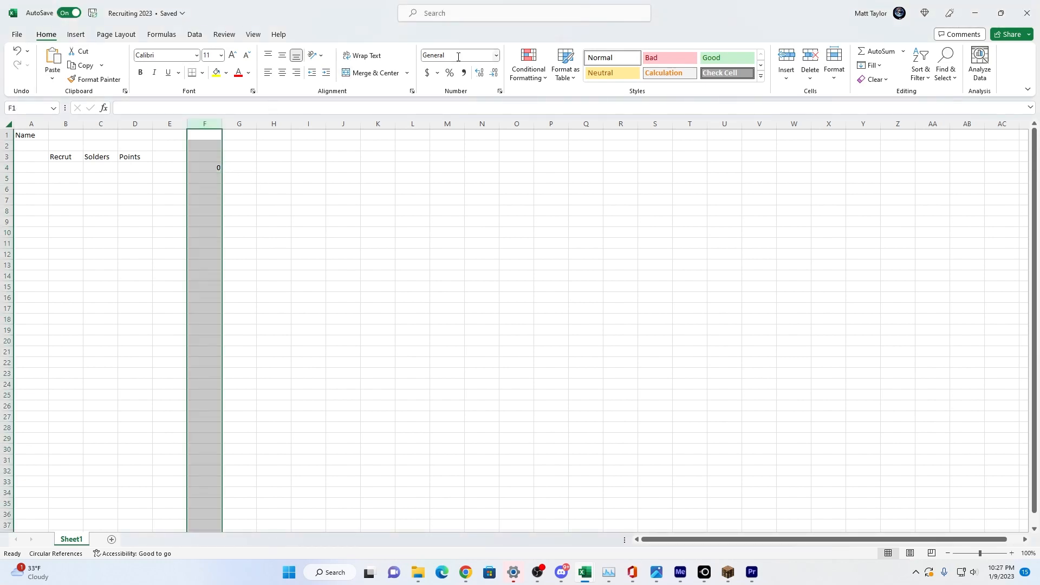
pyautogui.click(270, 173)
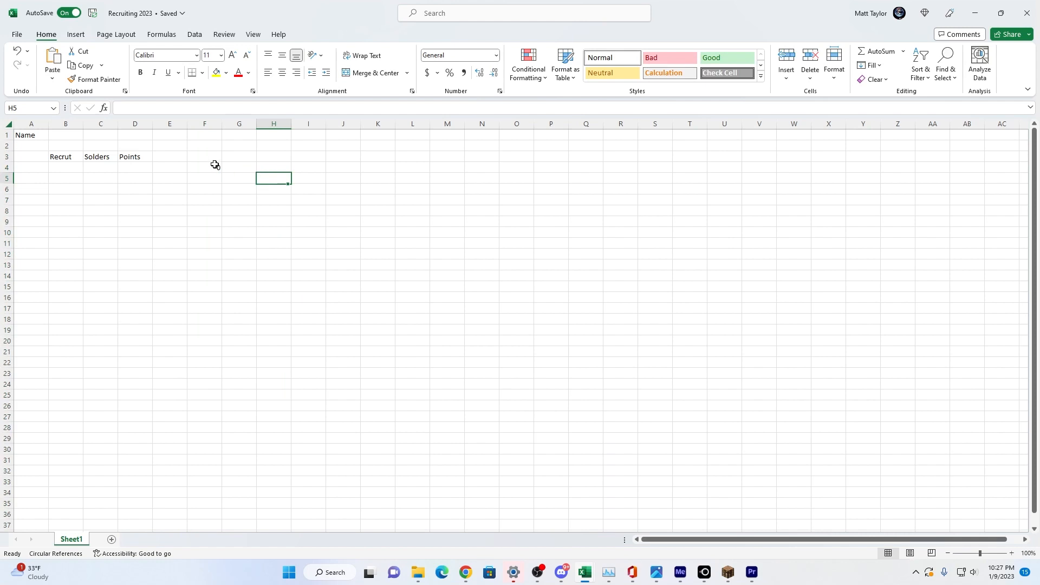
pyautogui.moveTo(214, 167); pyautogui.dragTo(203, 315)
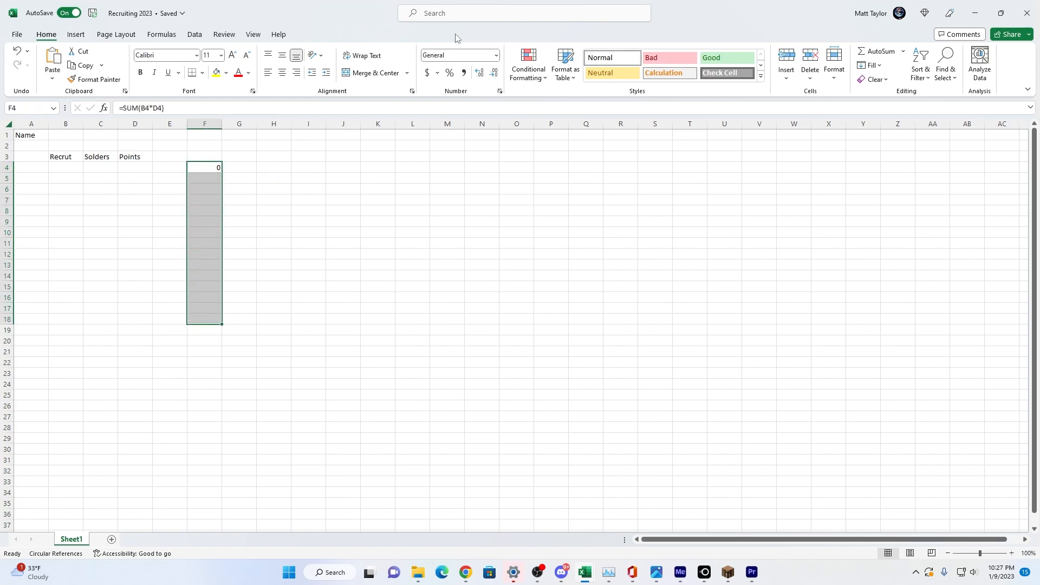
pyautogui.click(456, 56)
pyautogui.click(496, 55)
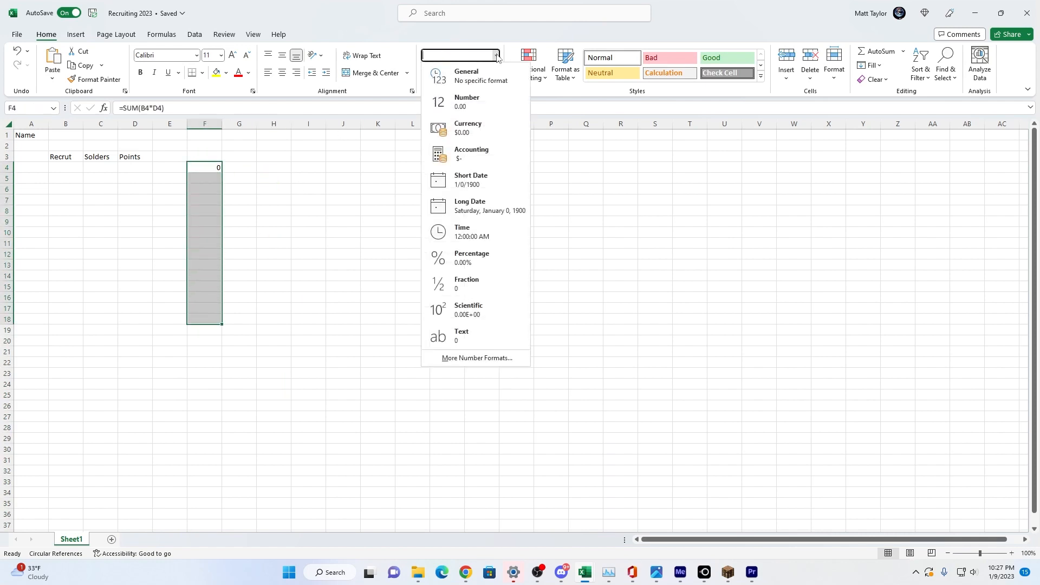
pyautogui.click(490, 82)
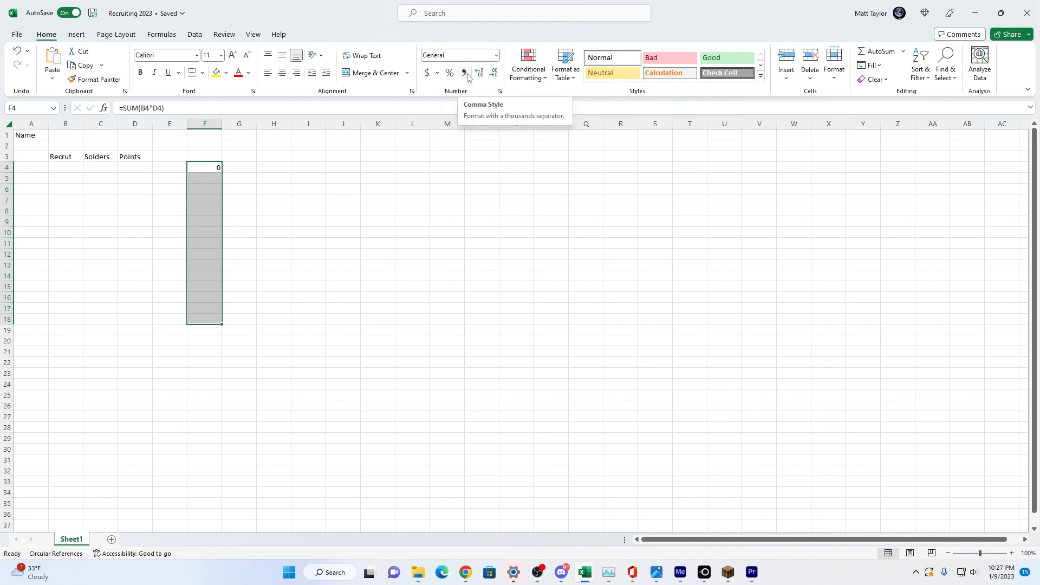
pyautogui.click(463, 73)
pyautogui.click(493, 73)
pyautogui.click(369, 199)
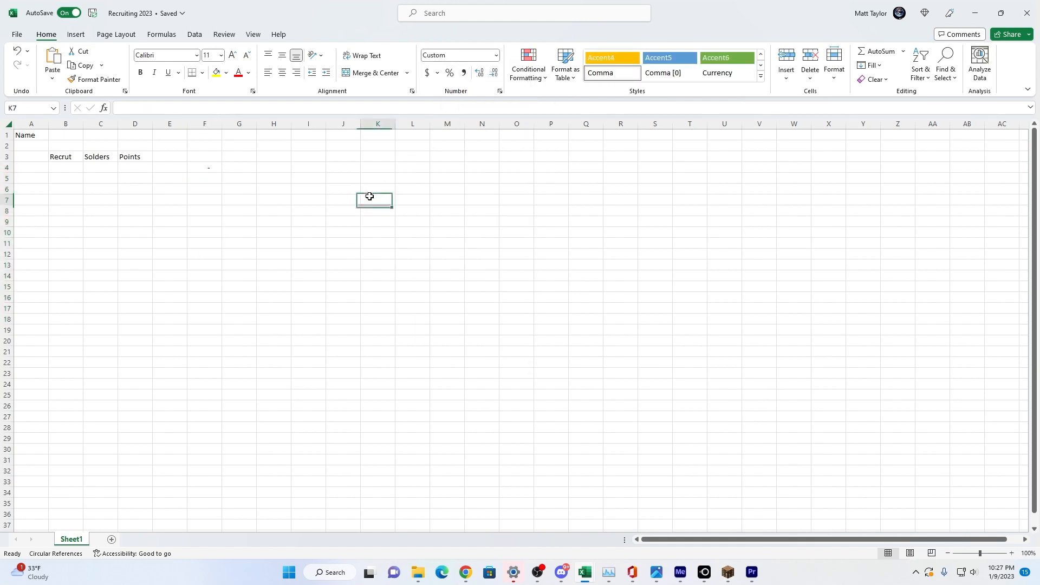
pyautogui.click(369, 209)
# - Enter 100 under Recrut, 1 under Solders and 1 under Points in row 4
pyautogui.click(57, 167)
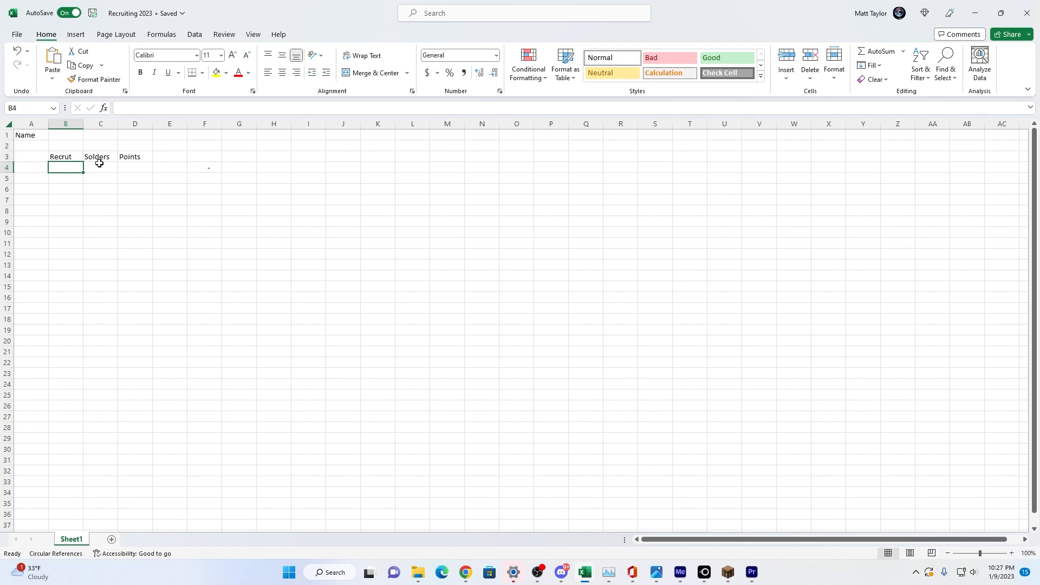
pyautogui.write('100')
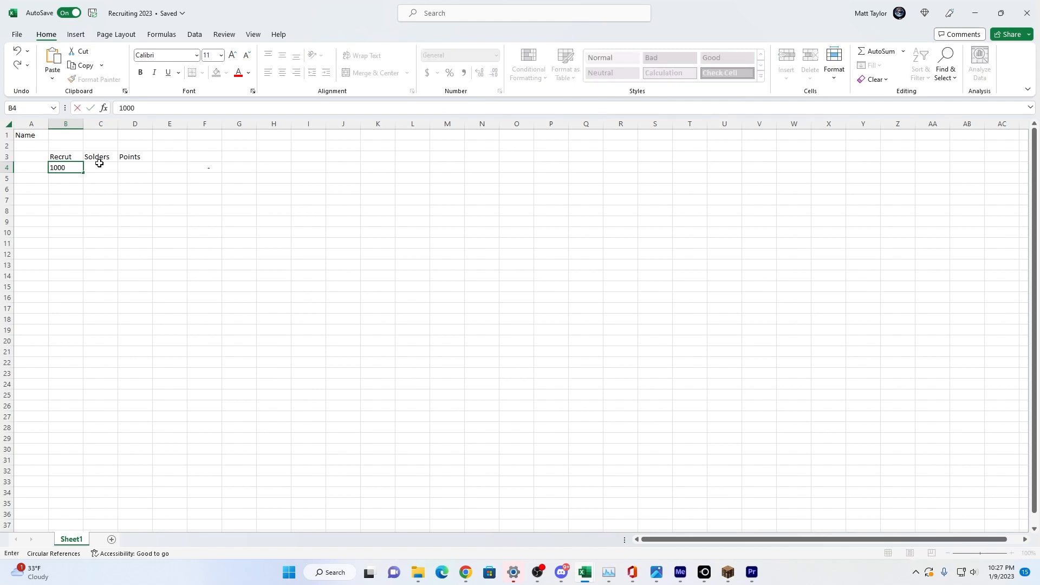
pyautogui.click(99, 163)
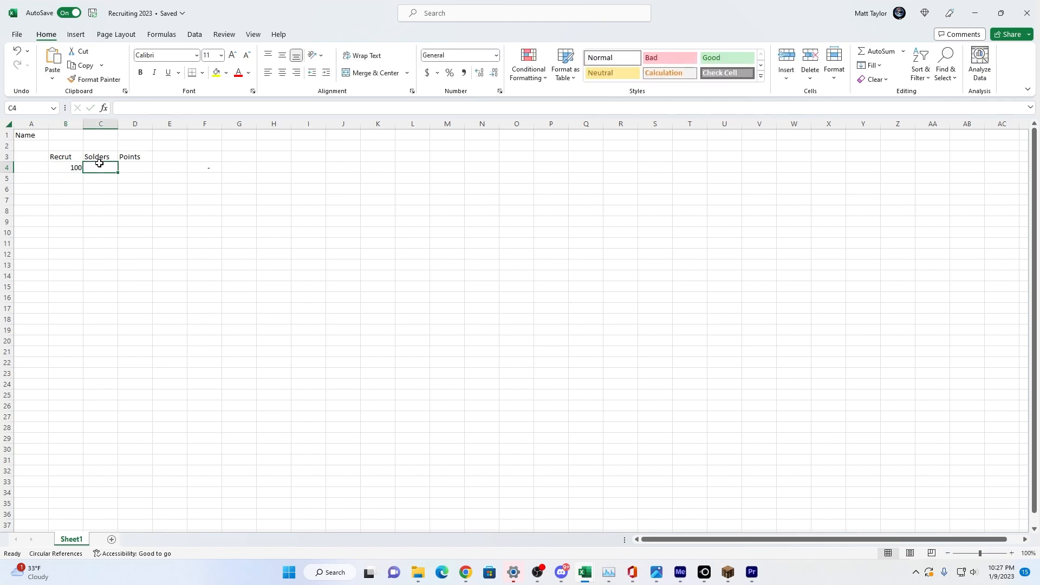
pyautogui.write('1')
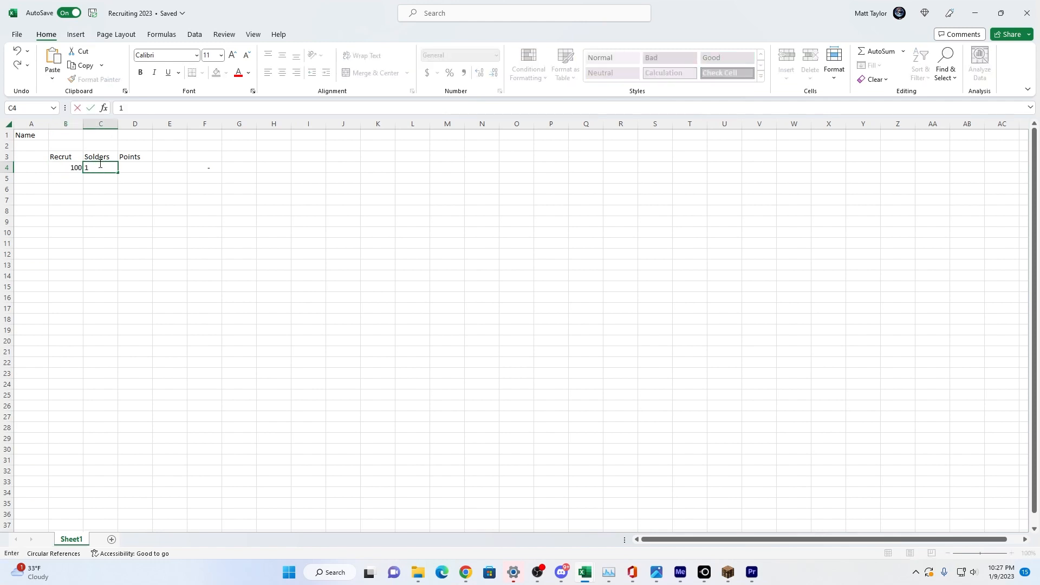
pyautogui.press('Tab')
pyautogui.write('1')
pyautogui.press('Return')
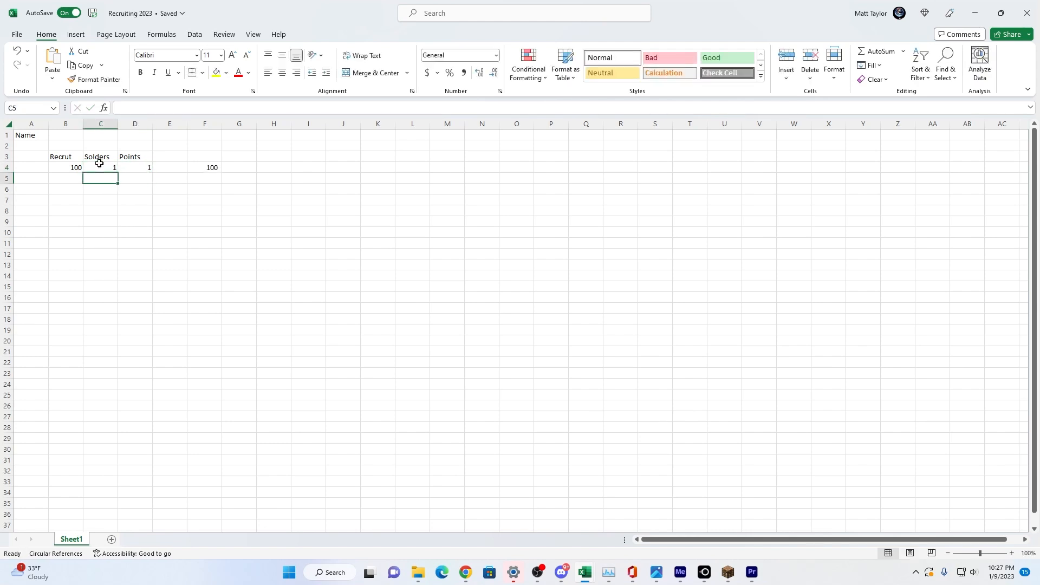
# - Copy the formula from cell F4 into cells F5 through F11
pyautogui.click(189, 160)
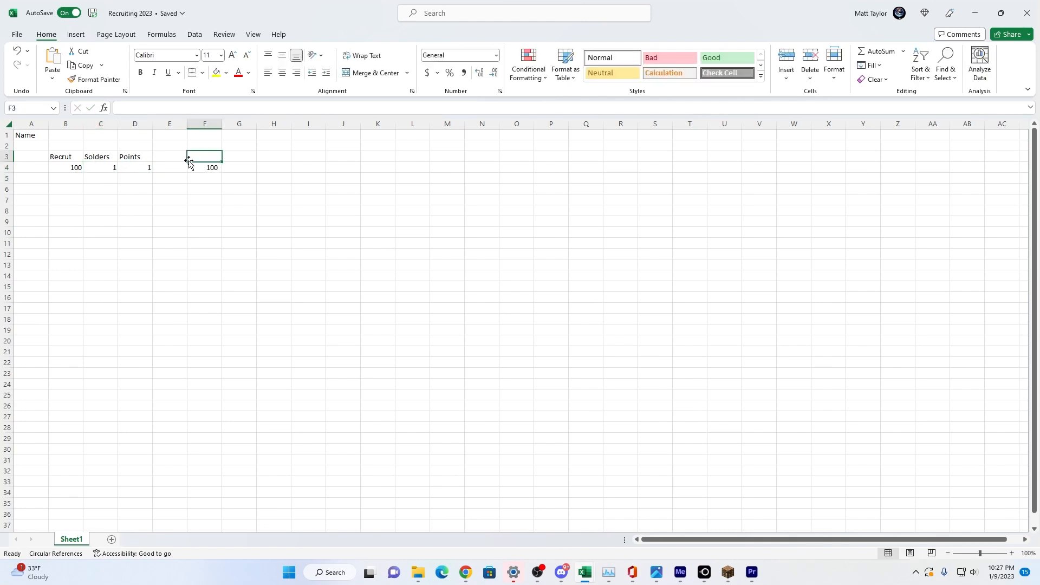
pyautogui.press('Down')
pyautogui.hotkey('ctrl', 'c')
pyautogui.press('Down')
pyautogui.hotkey('ctrl', 'v')
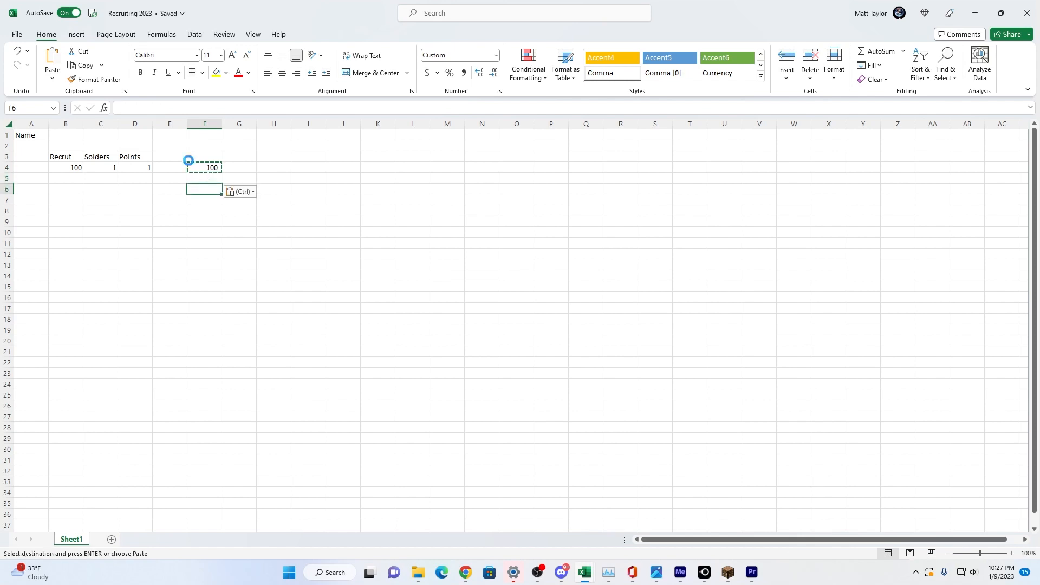
pyautogui.press('Down')
pyautogui.hotkey('ctrl', 'v')
pyautogui.press('Down')
pyautogui.hotkey('ctrl', 'v')
pyautogui.press('Down')
pyautogui.hotkey('ctrl', 'v')
pyautogui.press('Down')
pyautogui.hotkey('ctrl', 'v')
pyautogui.press('Down')
pyautogui.hotkey('ctrl', 'v')
pyautogui.press('Down')
pyautogui.hotkey('ctrl', 'v')
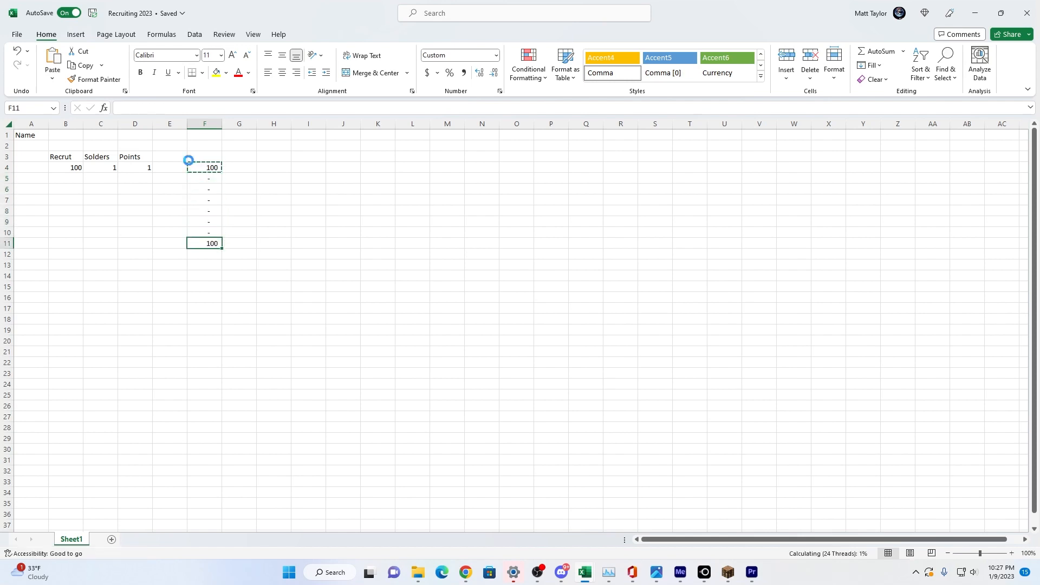
pyautogui.hotkey('ctrl', 'Down')
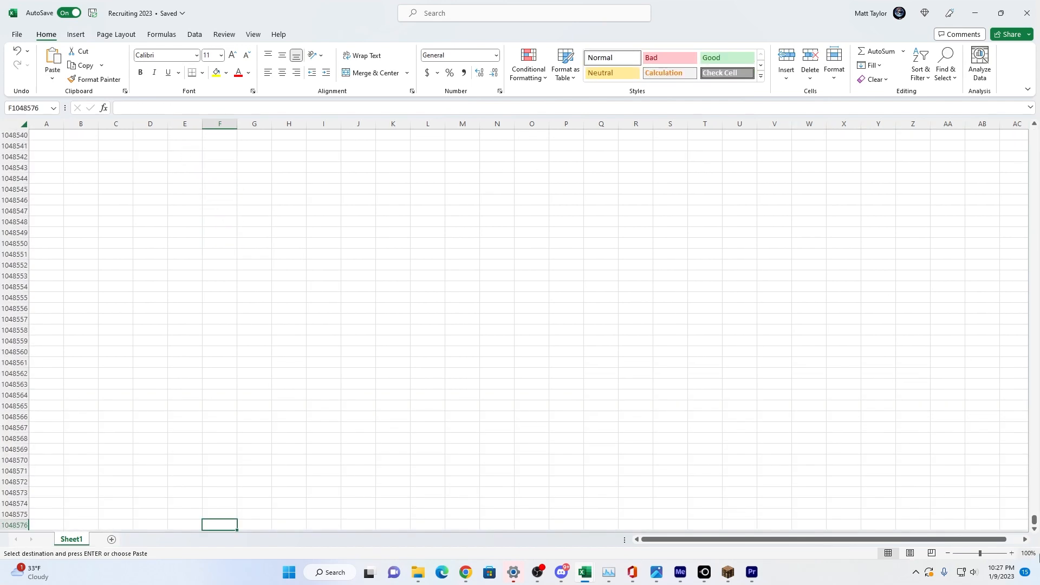
pyautogui.moveTo(1034, 521); pyautogui.dragTo(1032, 133)
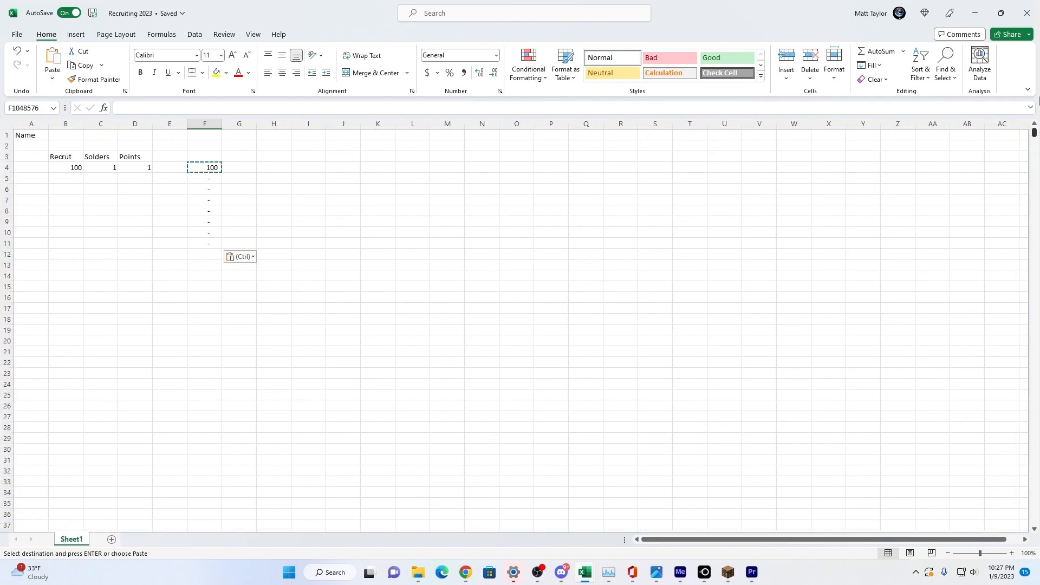
# - Enter Solders 2 with Points 2 in row 5, and Solders 3 with Points 4 in row 6
pyautogui.click(115, 189)
pyautogui.click(111, 181)
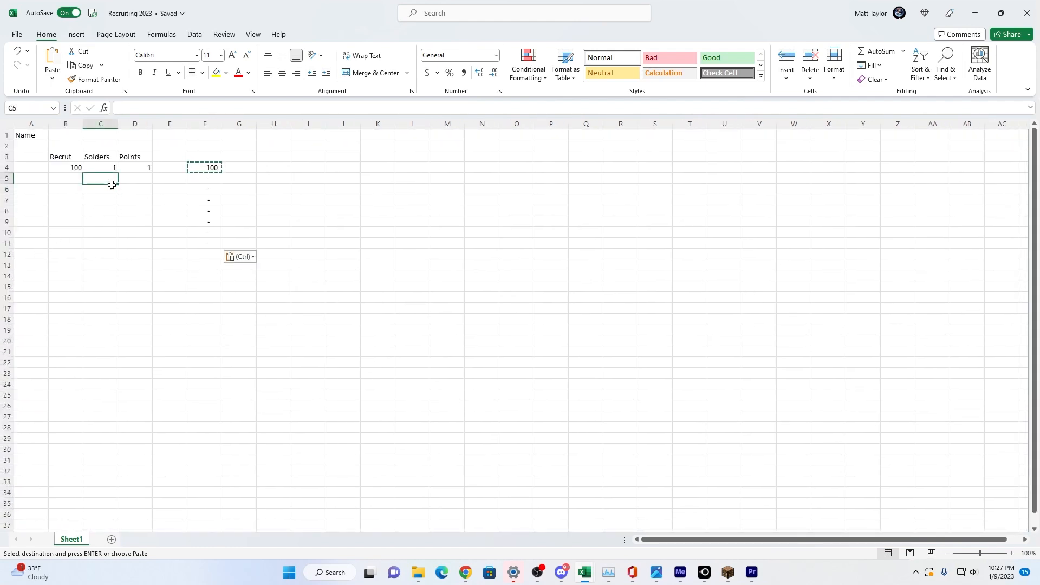
pyautogui.write('2')
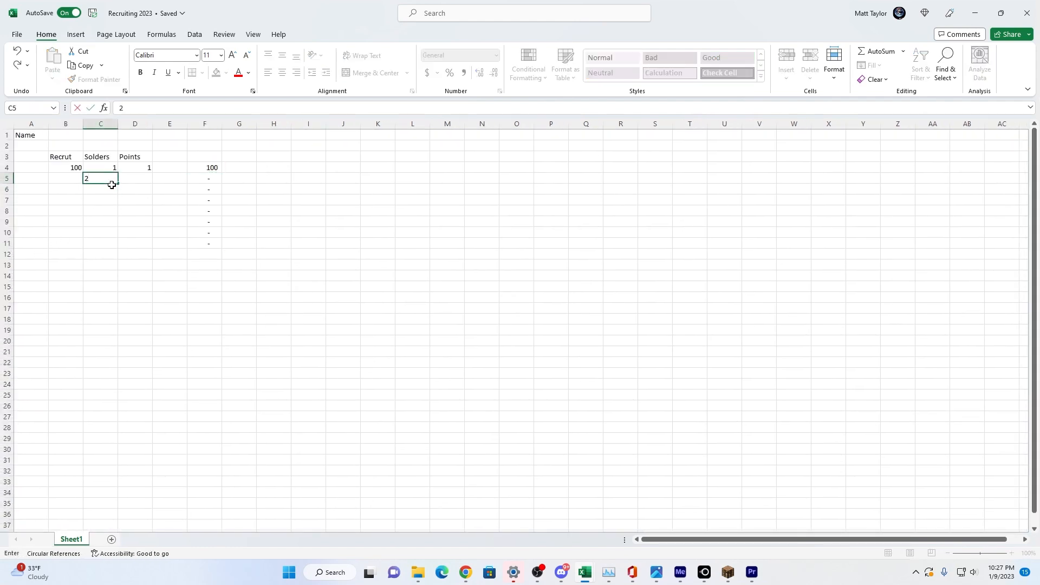
pyautogui.press('Right')
pyautogui.write('2')
pyautogui.press('Return')
pyautogui.click(111, 187)
pyautogui.write('3')
pyautogui.press('Tab')
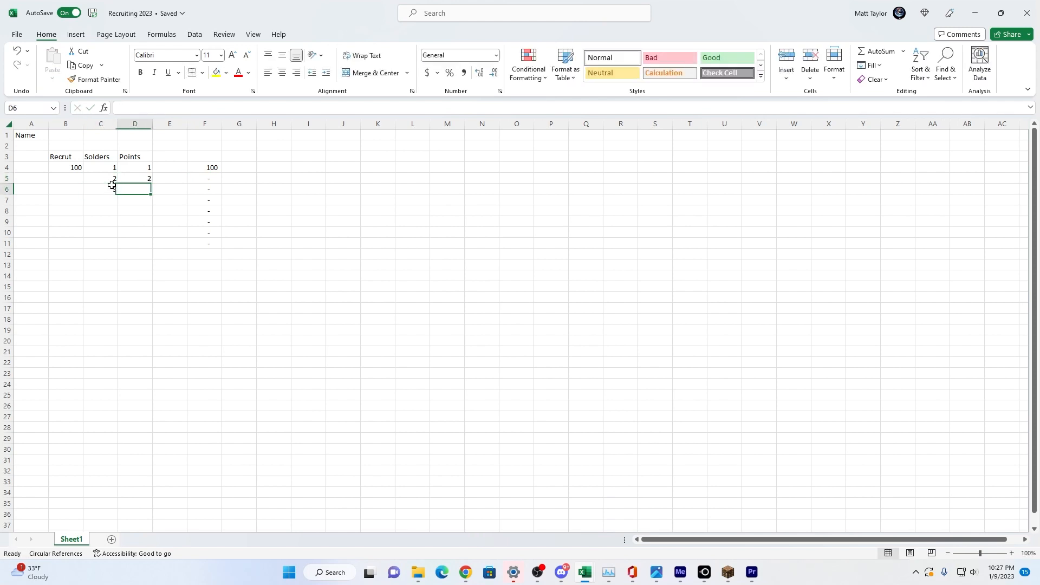
pyautogui.write('4')
pyautogui.press('Return')
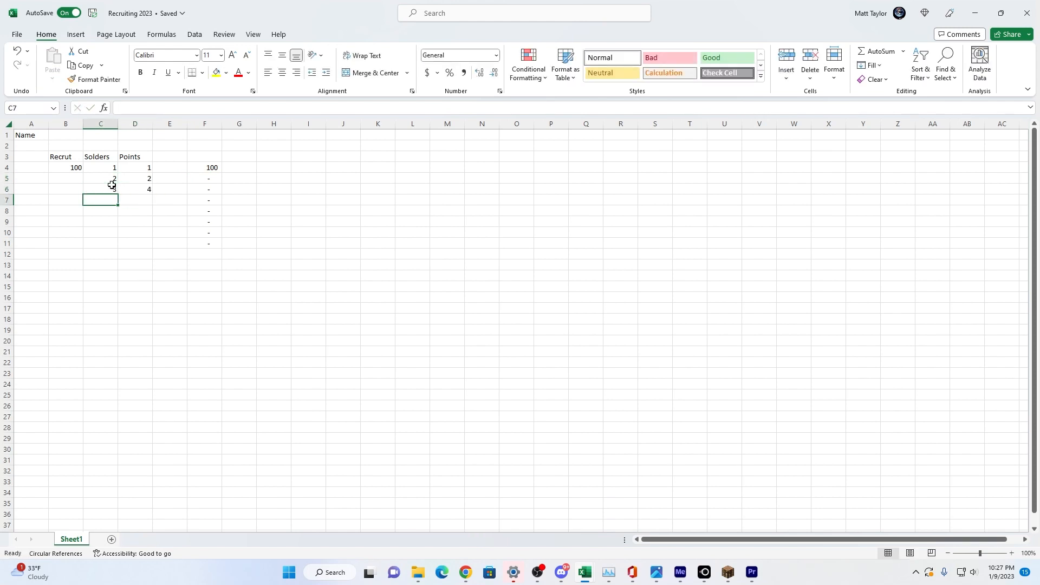
# - Enter Solders 4 with Points 7 in row 7, and Solders 5 with Points 12 in row 8
pyautogui.write('4')
pyautogui.press('Tab')
pyautogui.write('7')
pyautogui.press('Return')
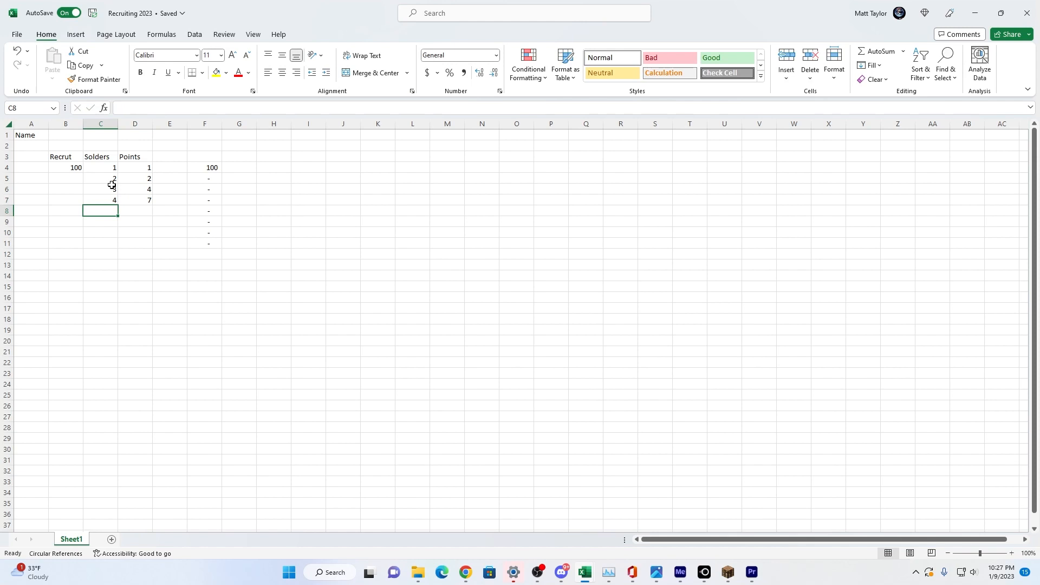
pyautogui.write('5')
pyautogui.press('Tab')
pyautogui.write('12')
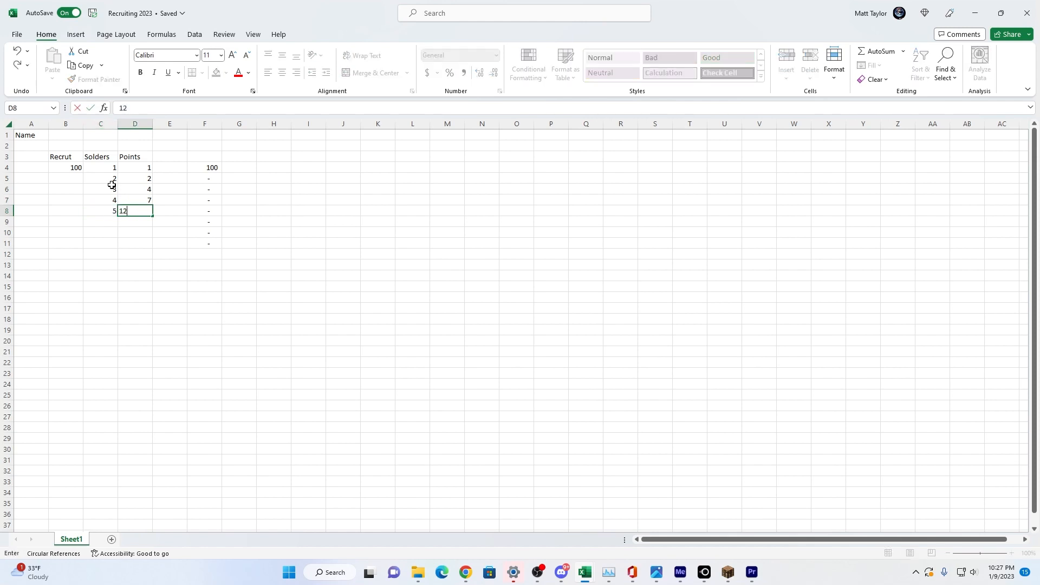
pyautogui.press('Return')
# - Enter Solders 6 with Points 20 in row 9, and Solders 7 with Points 30 in row 10
pyautogui.write('6')
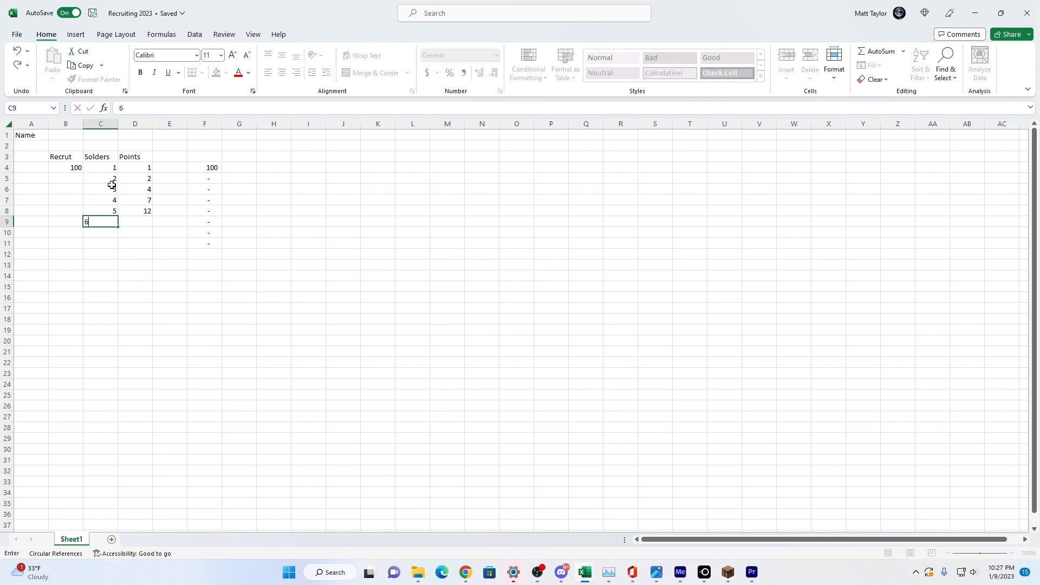
pyautogui.press('Tab')
pyautogui.write('20')
pyautogui.press('Return')
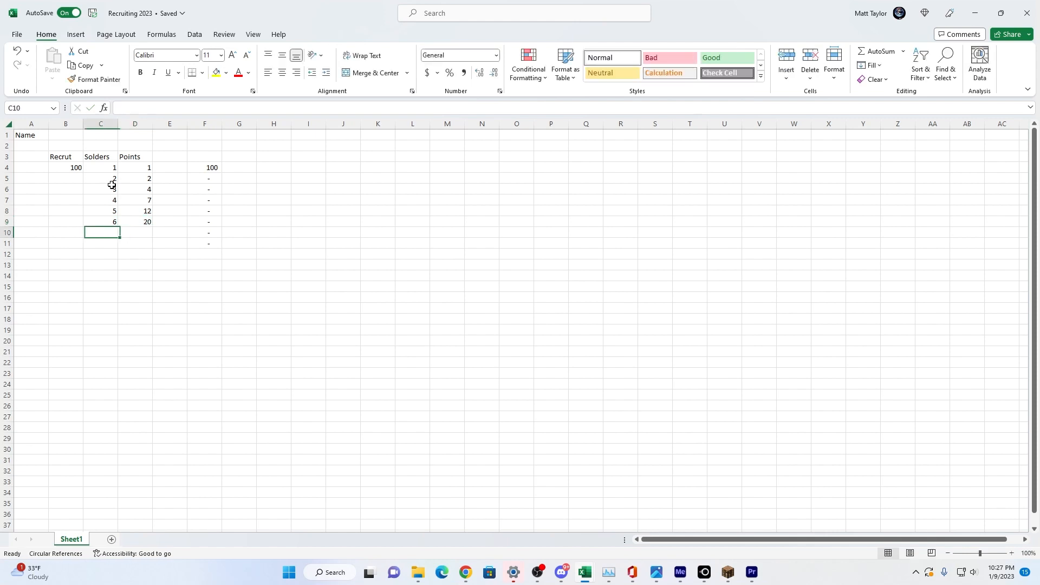
pyautogui.write('7')
pyautogui.press('Tab')
pyautogui.write('30')
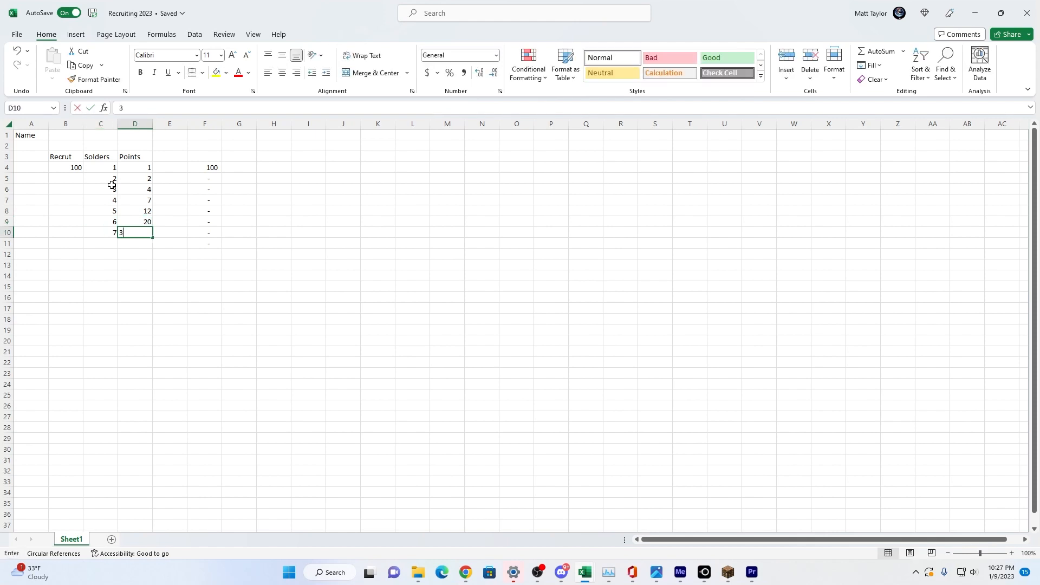
pyautogui.press('Return')
# - Fill rows 11 to 13 with Solders 8, 9 and 10 and Points 42, 70 and 96
pyautogui.write('8')
pyautogui.press('Tab')
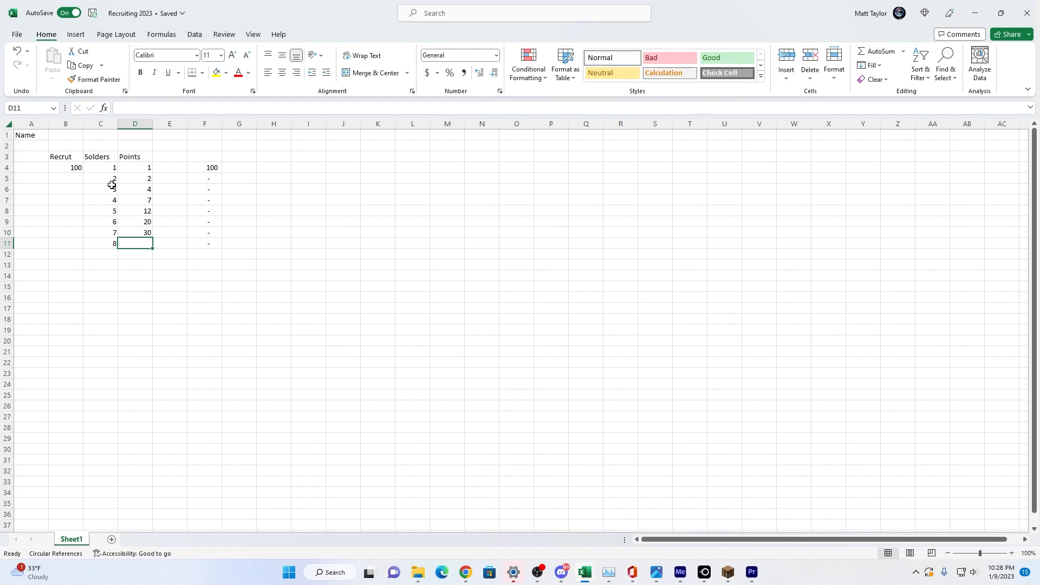
pyautogui.write('42')
pyautogui.press('Return')
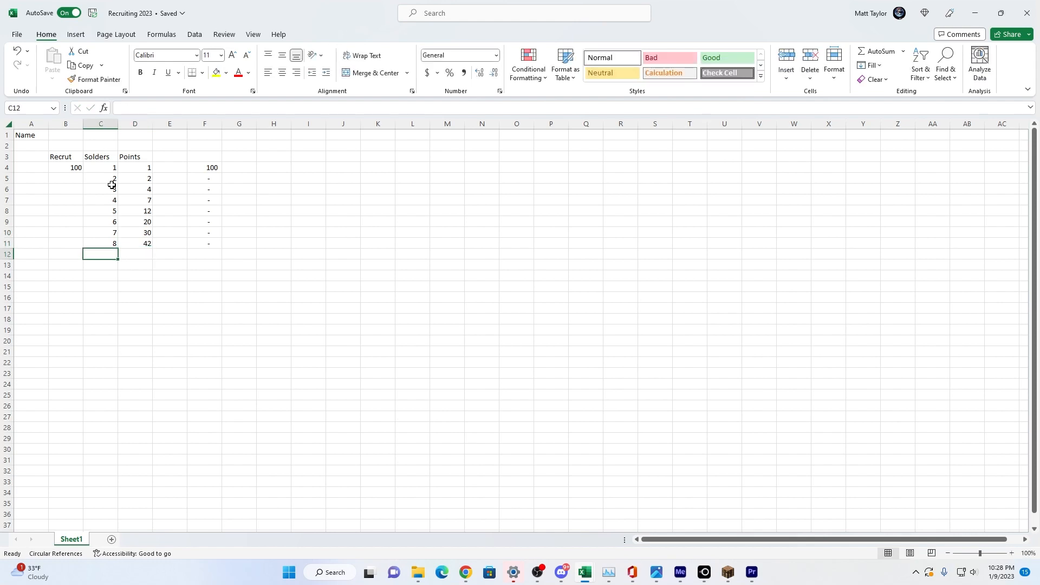
pyautogui.write('9')
pyautogui.press('Tab')
pyautogui.write('7')
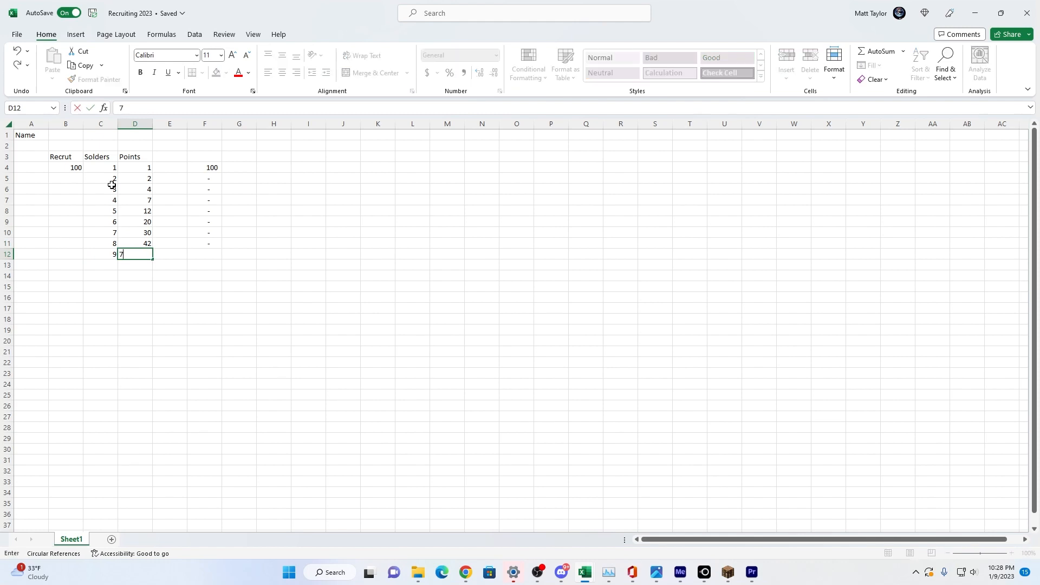
pyautogui.press('Return')
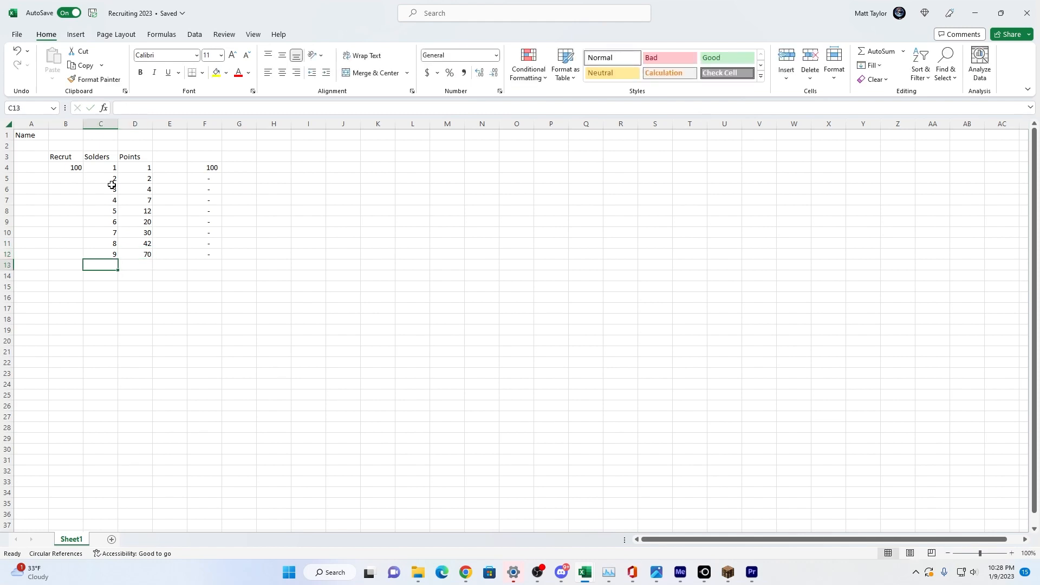
pyautogui.write('10')
pyautogui.press('Tab')
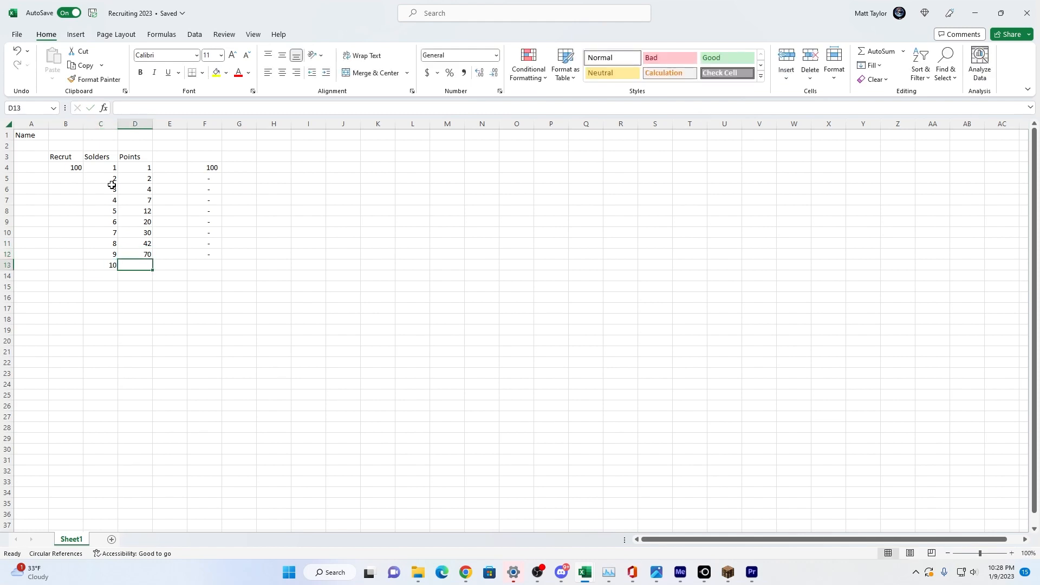
pyautogui.write('96')
pyautogui.press('Return')
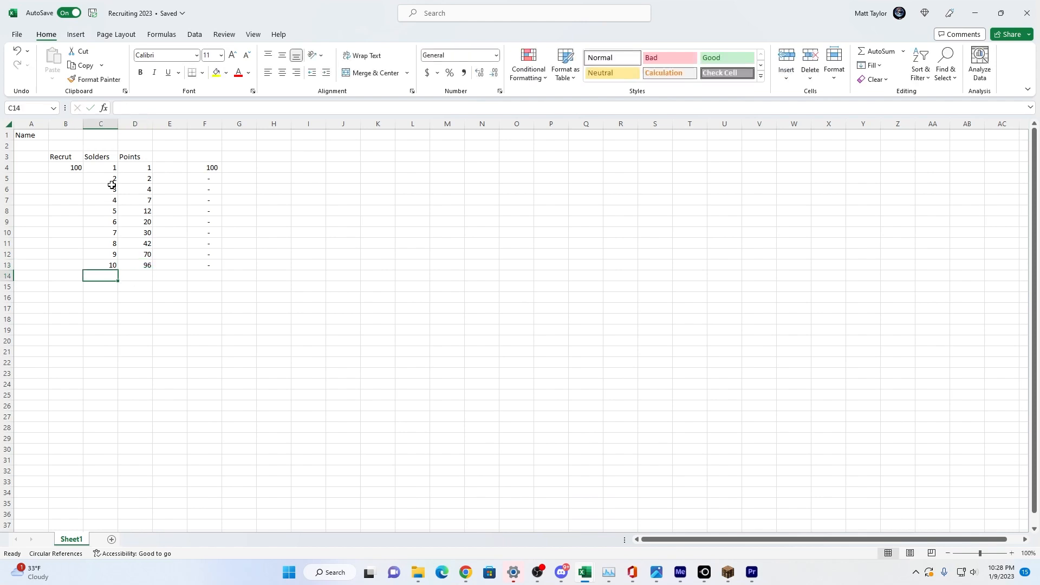
# - Enter 11, 12 and 13 in the Solders column, cells C14 to C16
pyautogui.write('11')
pyautogui.press('Return')
pyautogui.write('12')
pyautogui.press('Return')
pyautogui.write('13')
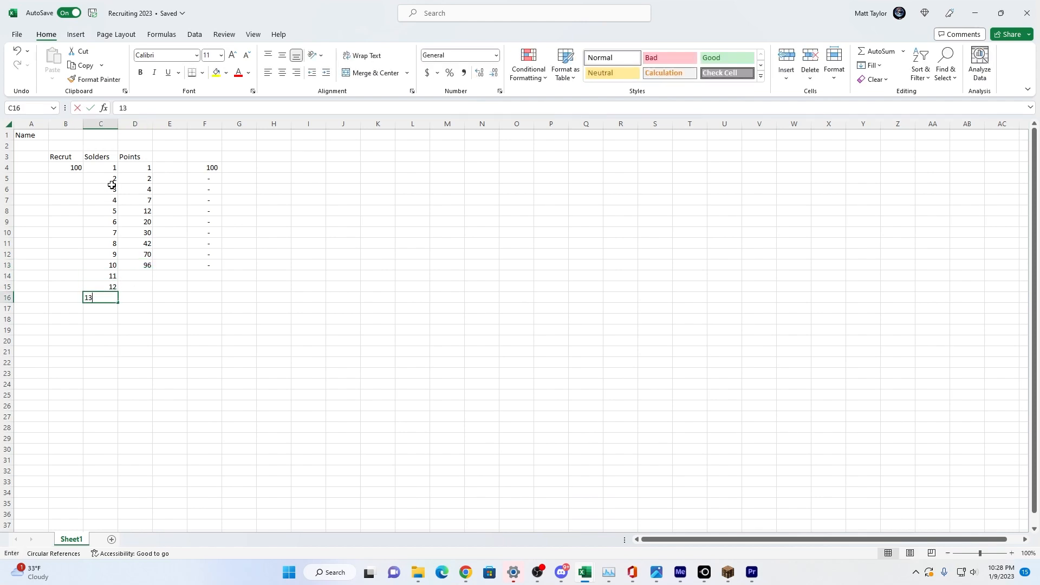
pyautogui.press('Tab')
# - Enter 120, 150 and 19 in the Points column, cells D14 to D16
pyautogui.press('Up')
pyautogui.press('Up')
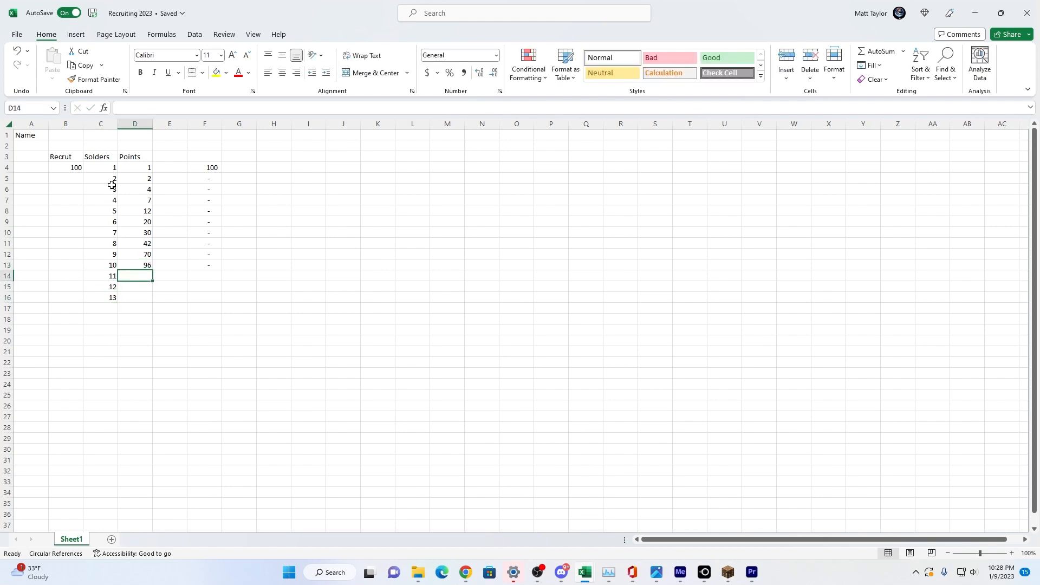
pyautogui.write('120')
pyautogui.press('Return')
pyautogui.write('150')
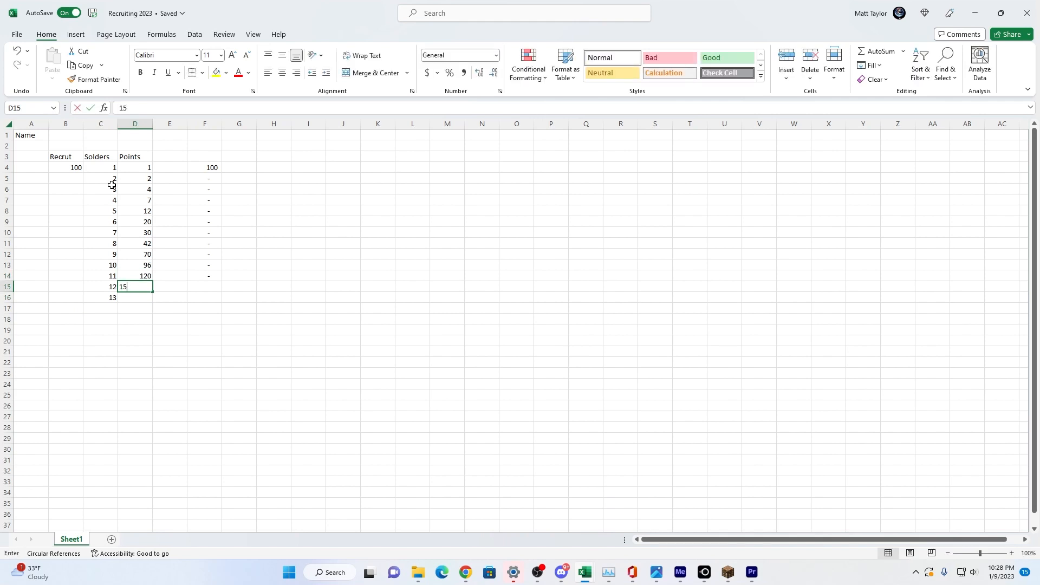
pyautogui.press('Return')
pyautogui.write('19')
pyautogui.press('Tab')
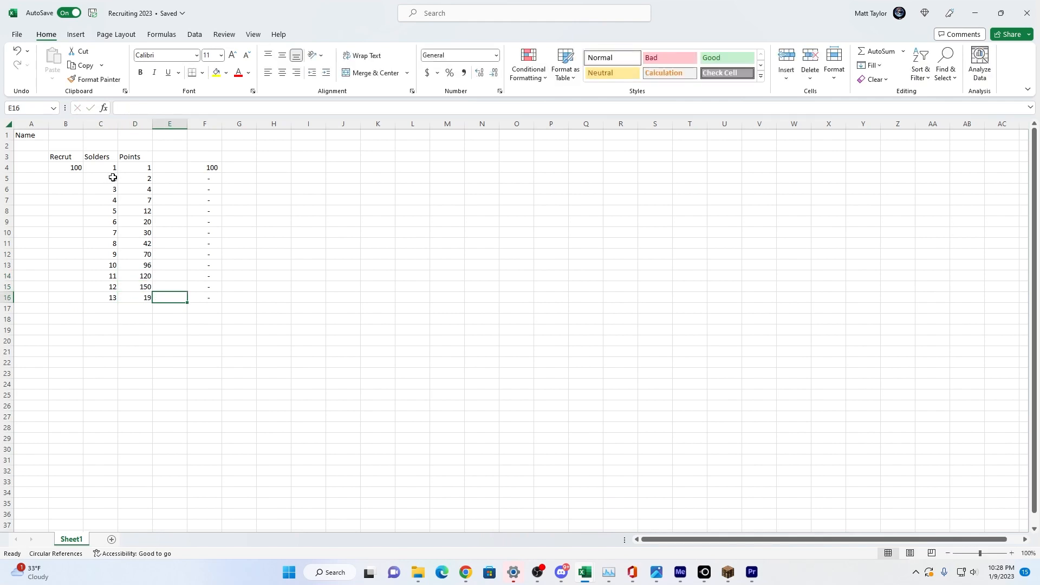
# - Clear the recruit value from cell B4
pyautogui.click(166, 166)
pyautogui.click(75, 168)
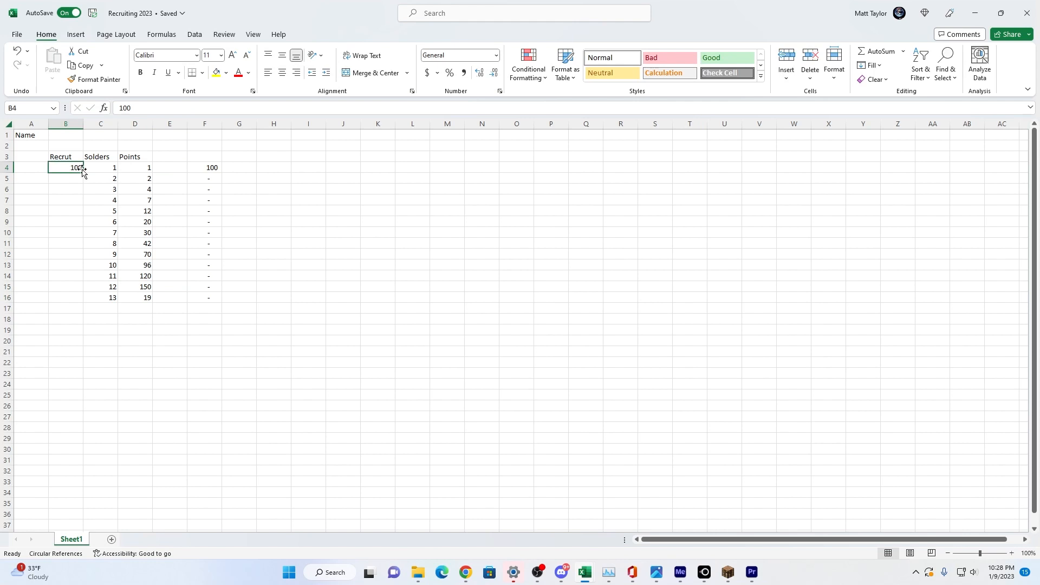
pyautogui.press('Delete')
pyautogui.press('Return')
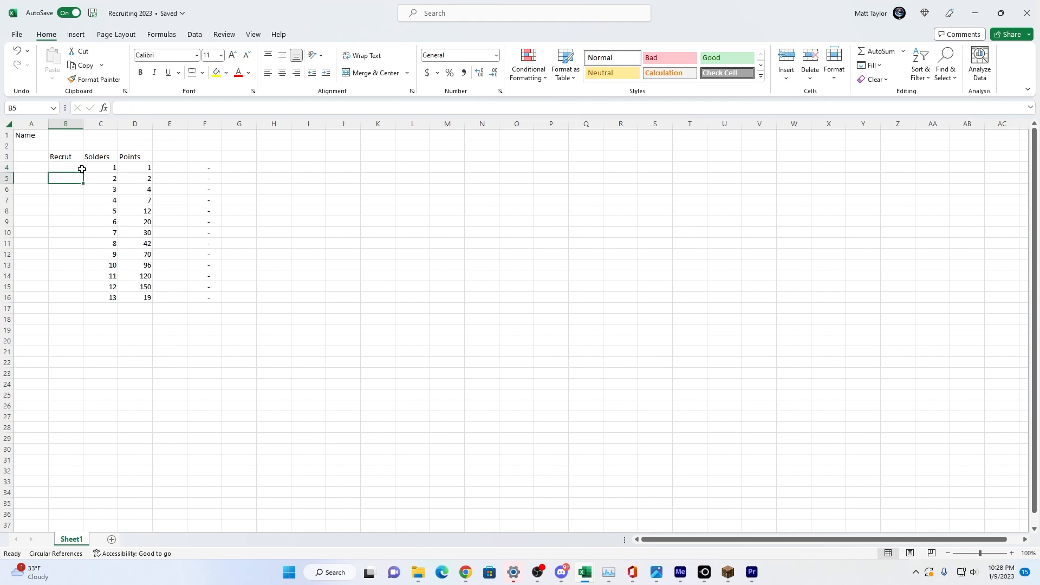
pyautogui.click(82, 169)
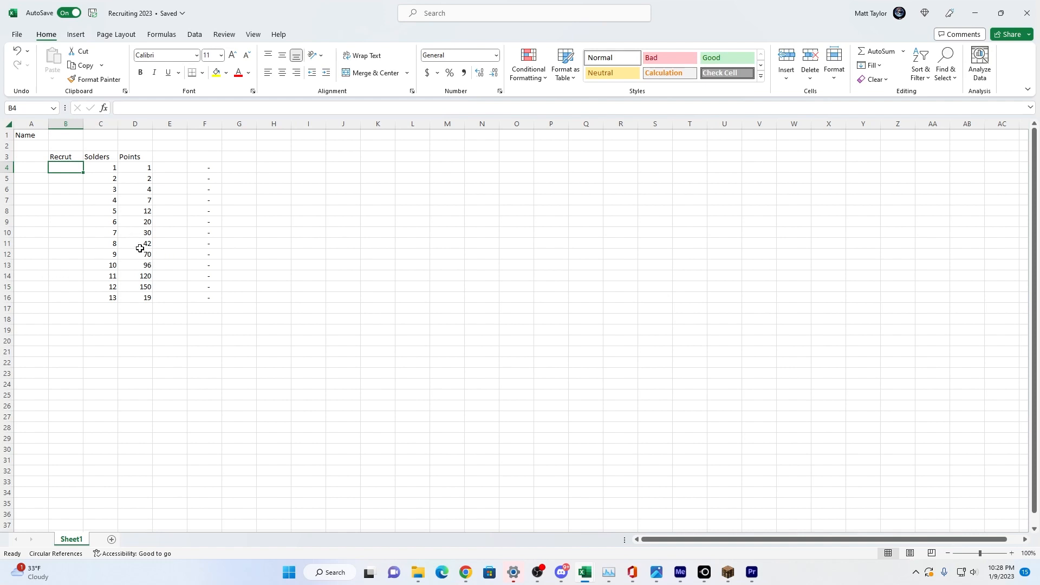
# - Enter a test value of 10000 under Recrut in cell B11
pyautogui.click(65, 245)
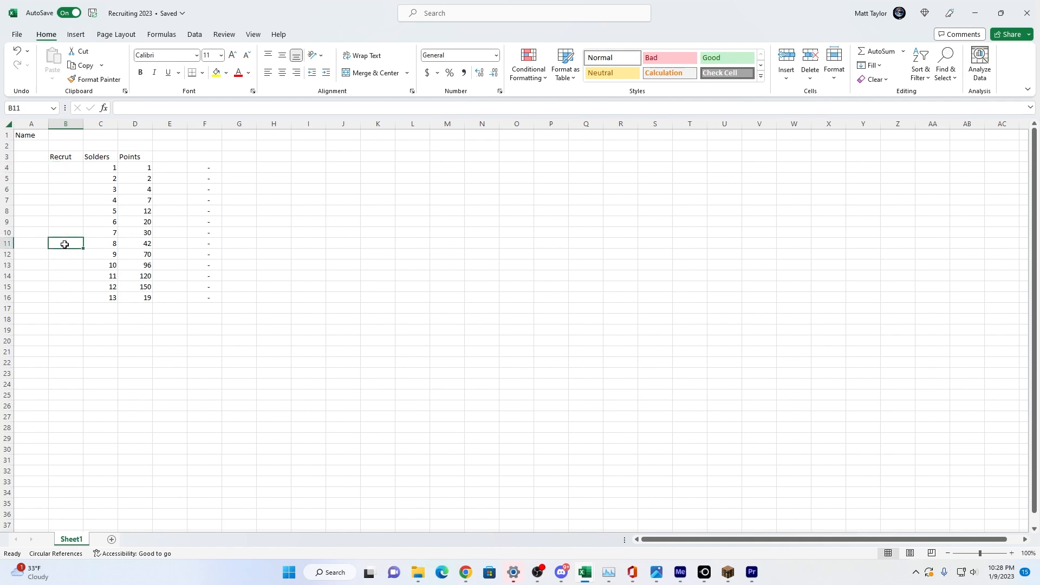
pyautogui.write('5')
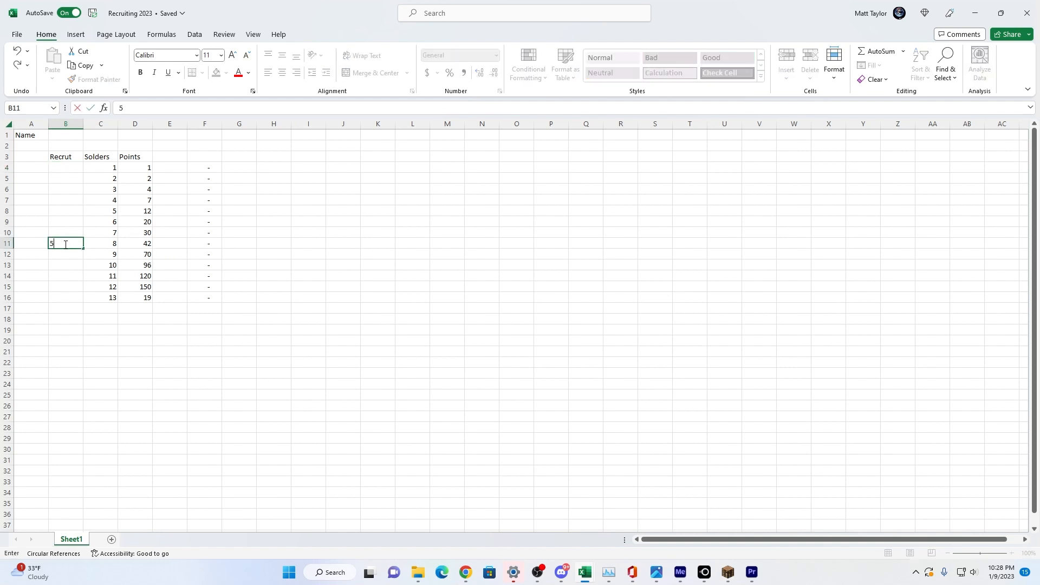
pyautogui.press('BackSpace')
pyautogui.press('BackSpace')
pyautogui.write('10000')
pyautogui.press('Return')
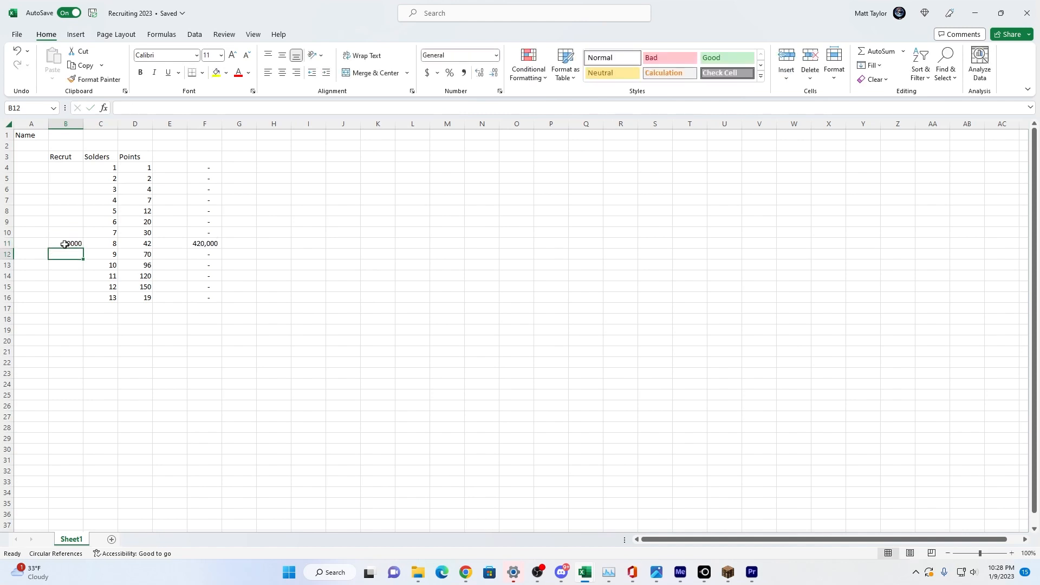
# - Change the test value under Recrut in cell B11 to 1000
pyautogui.press('Up')
pyautogui.write('10000')
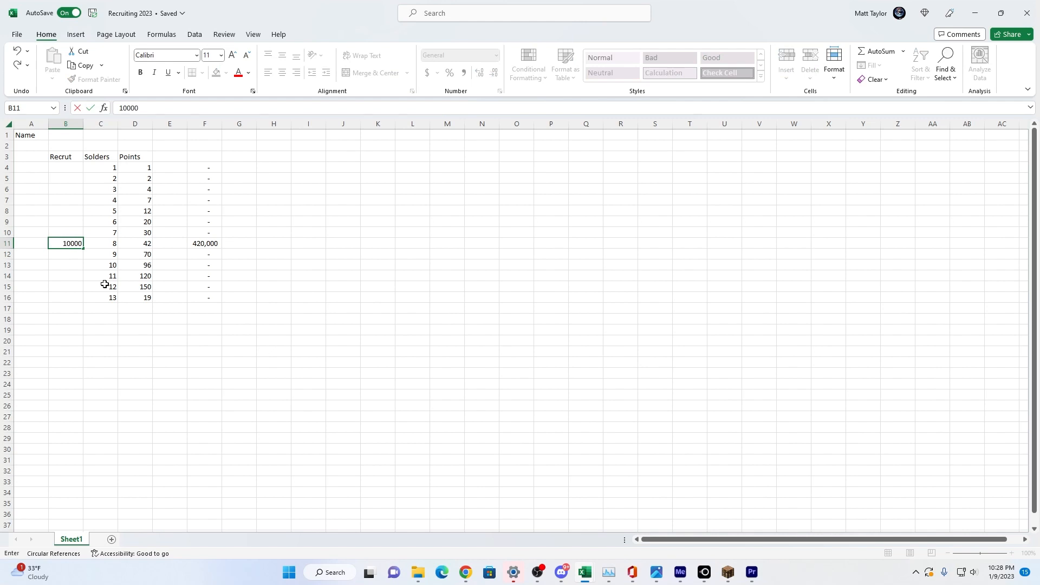
pyautogui.press('BackSpace')
pyautogui.press('BackSpace')
pyautogui.press('BackSpace')
pyautogui.press('Return')
pyautogui.press('Up')
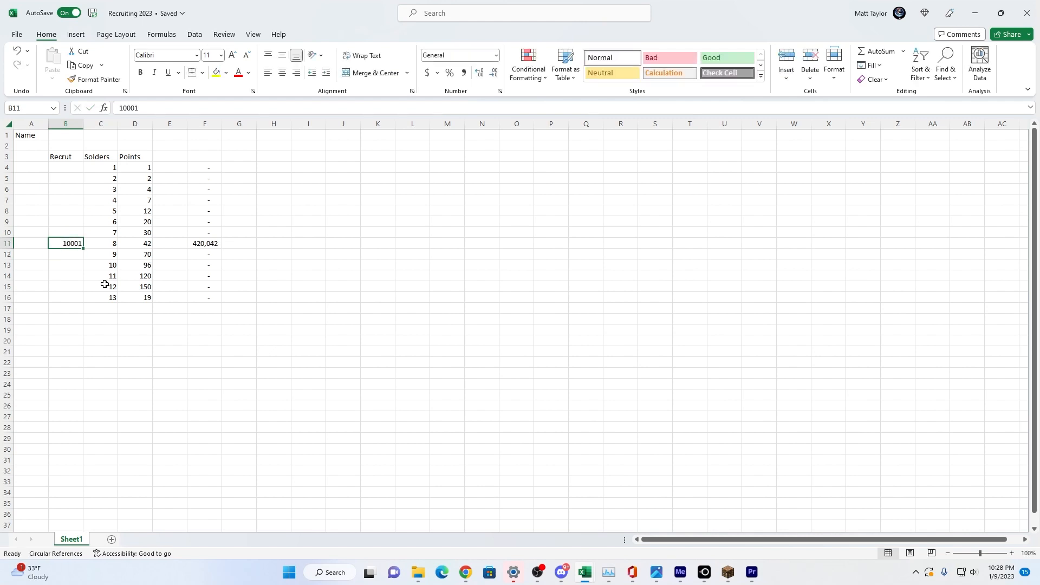
pyautogui.write('00')
pyautogui.press('Return')
pyautogui.press('Up')
# - Format the Recrut cells B4 to B16 with the thousands-separator Comma Style and no decimal places
pyautogui.moveTo(76, 166); pyautogui.dragTo(76, 299)
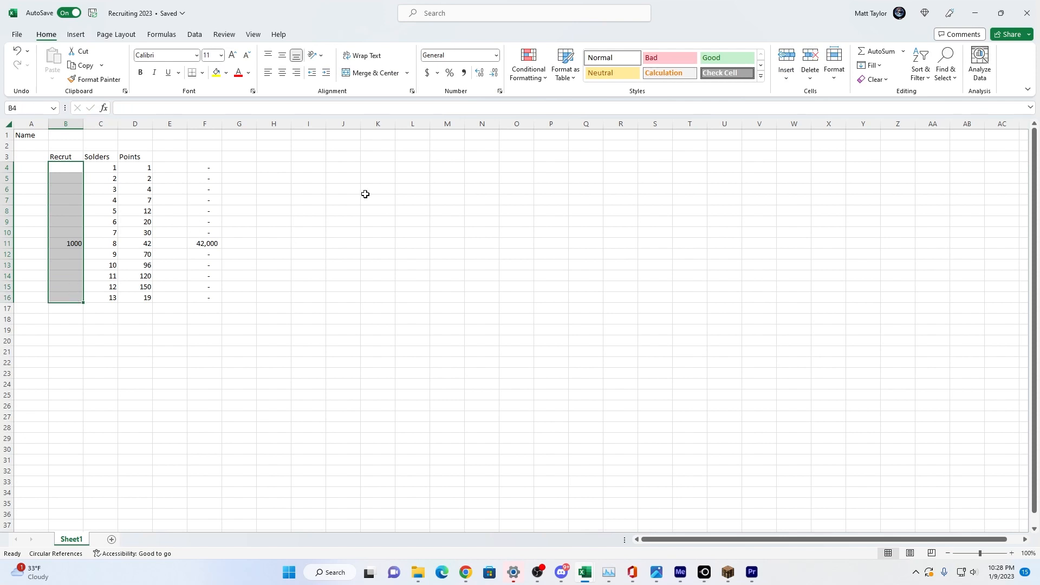
pyautogui.click(487, 54)
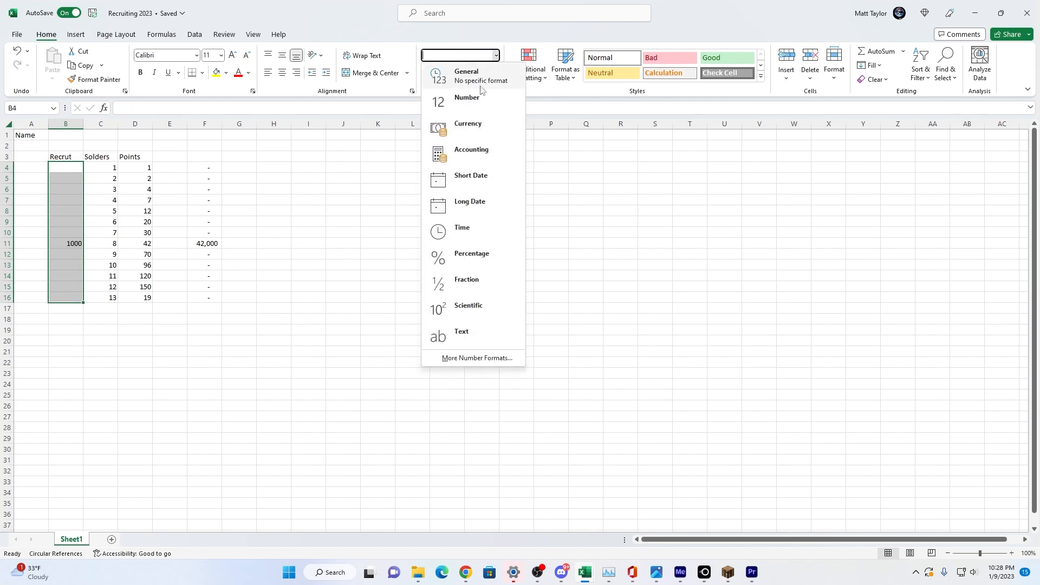
pyautogui.click(484, 84)
pyautogui.click(464, 72)
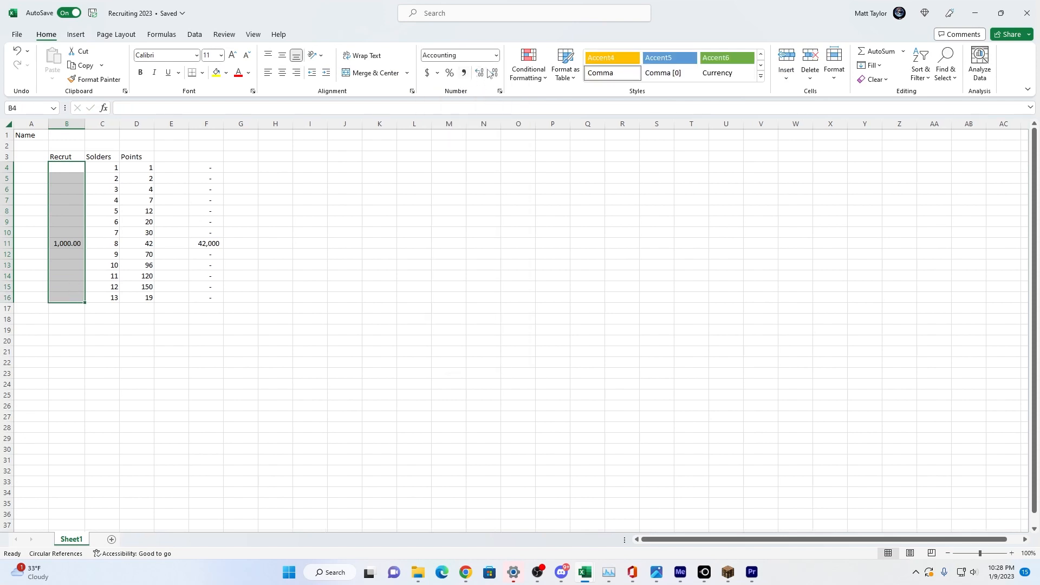
pyautogui.click(493, 72)
pyautogui.click(493, 72)
pyautogui.click(343, 265)
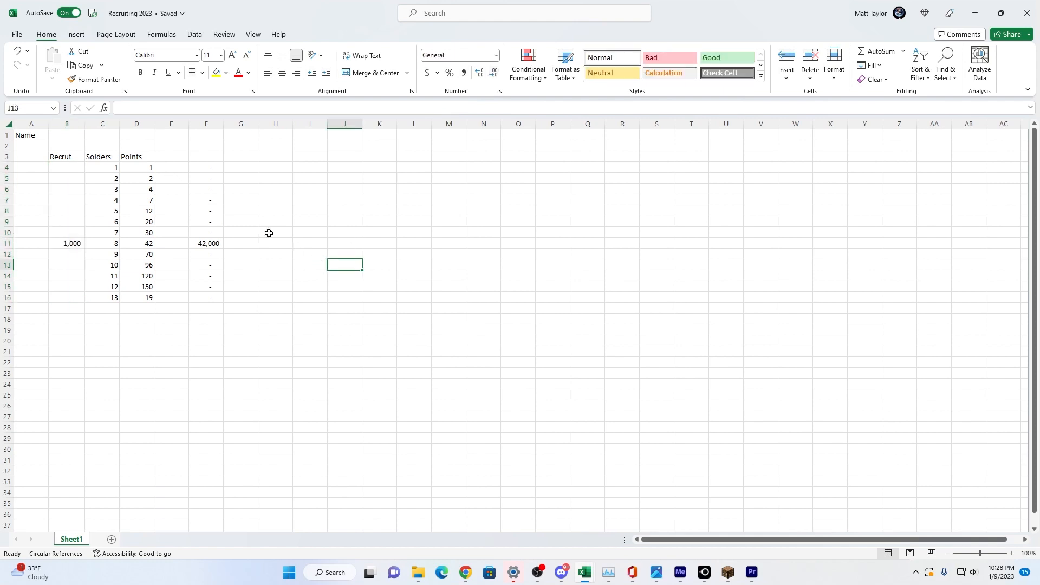
# - Clear the test recruit value from cell B11
pyautogui.click(117, 178)
pyautogui.click(185, 245)
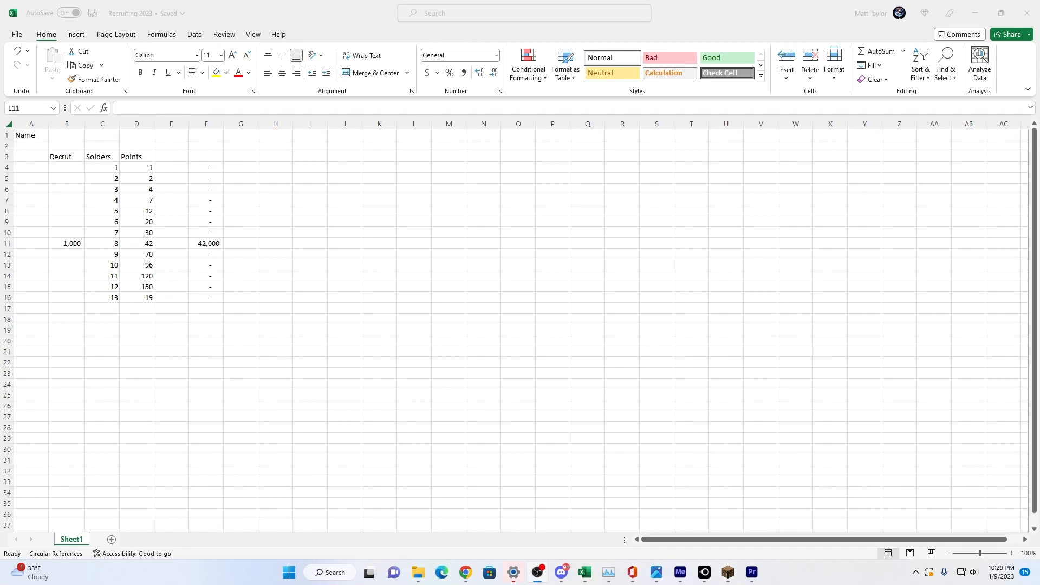
pyautogui.click(75, 244)
pyautogui.press('Delete')
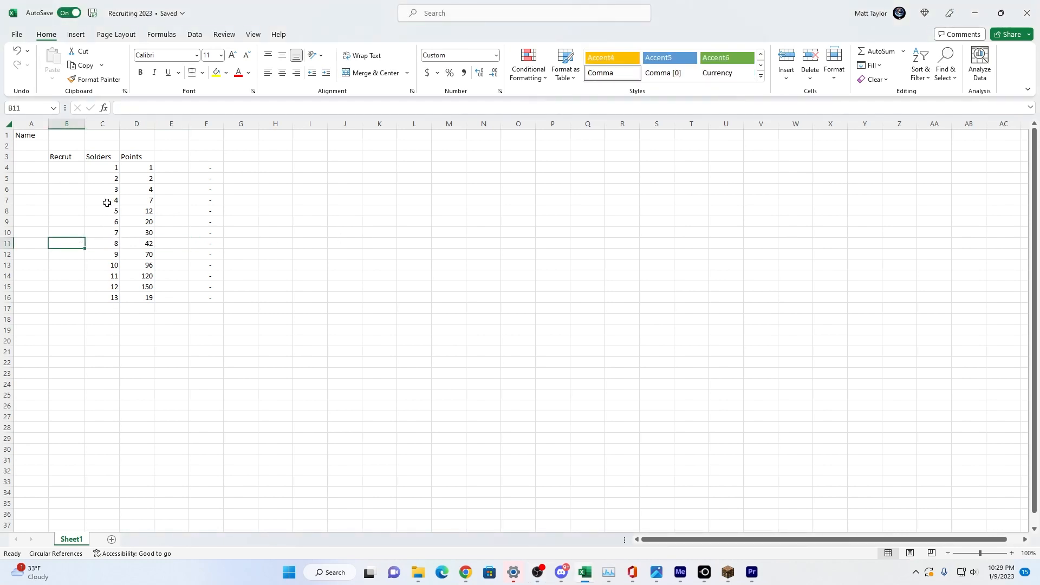
# - Copy the recruit table in cells B3 to F16 and paste it starting at cell J3
pyautogui.moveTo(57, 159); pyautogui.dragTo(211, 297)
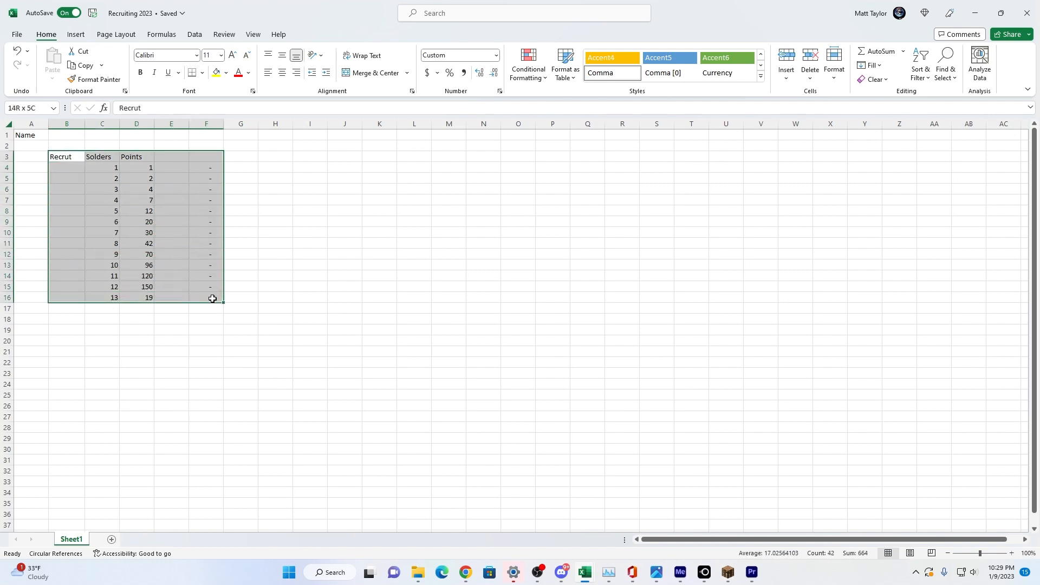
pyautogui.hotkey('ctrl', 'c')
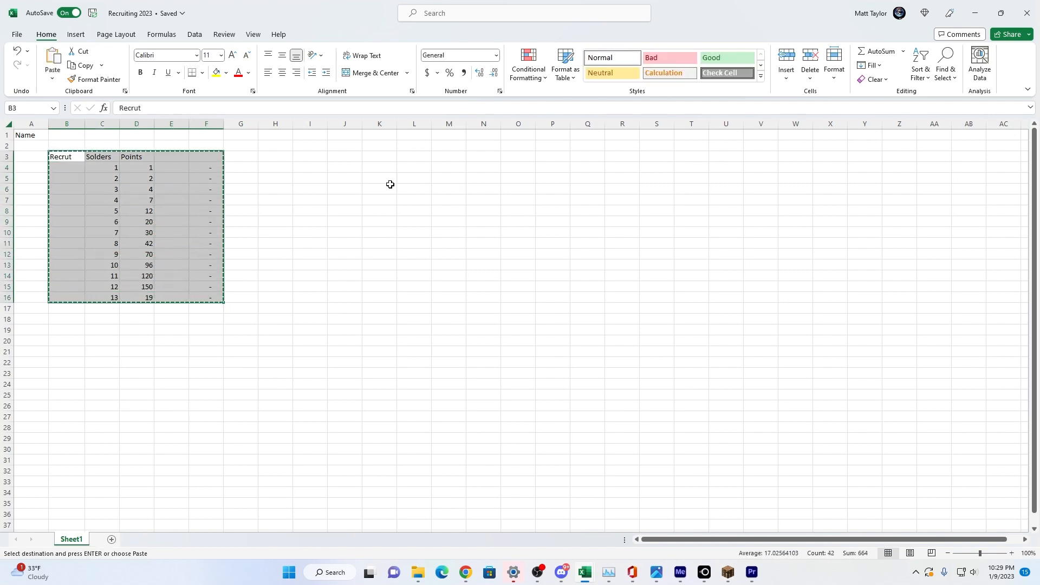
pyautogui.click(344, 158)
pyautogui.hotkey('ctrl', 'v')
pyautogui.click(355, 286)
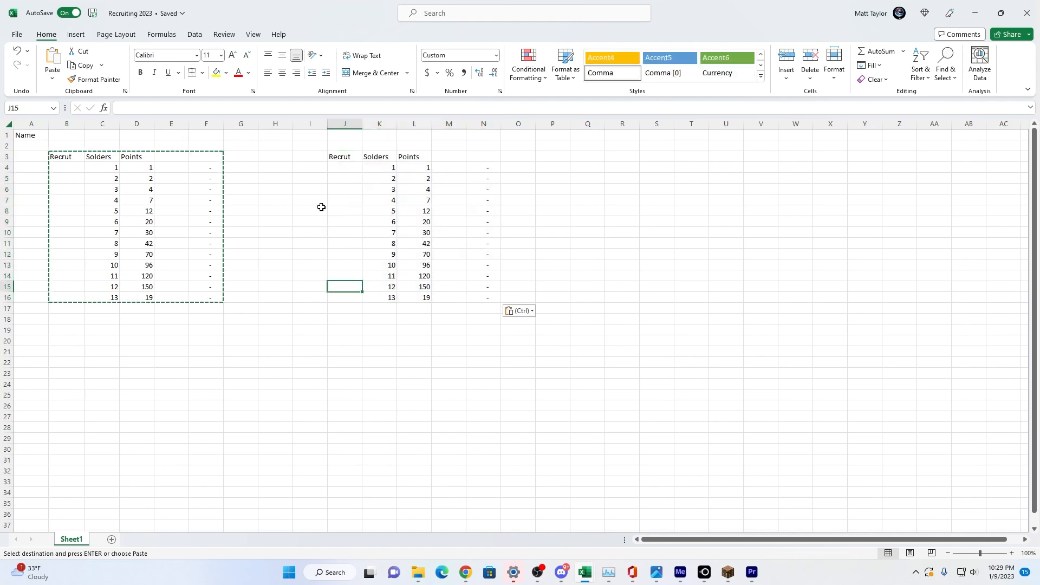
# - Add the heading Time in cell I3, beside the copied table's Recrut heading
pyautogui.click(318, 171)
pyautogui.press('Up')
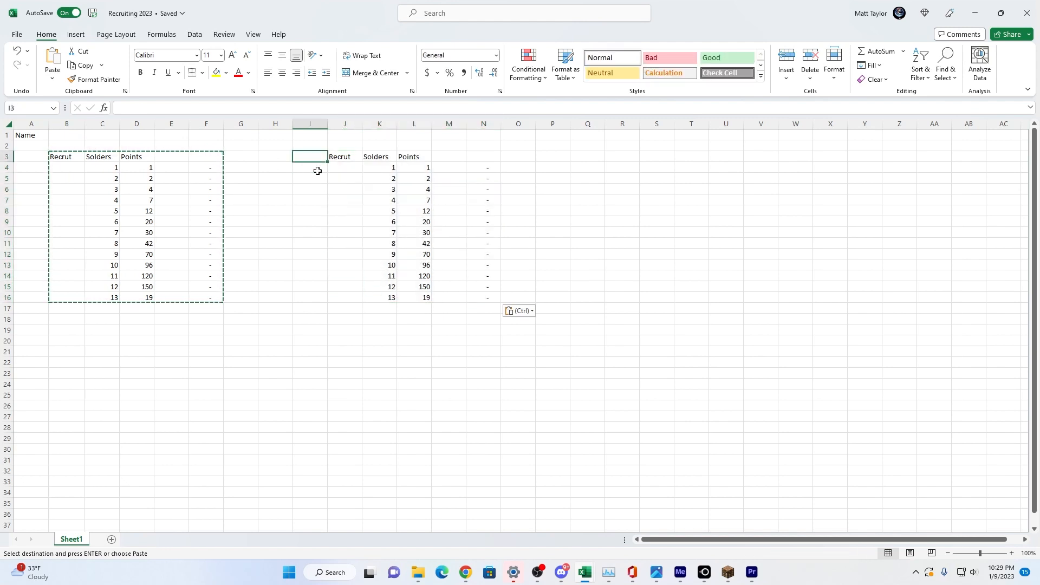
pyautogui.write('Tim')
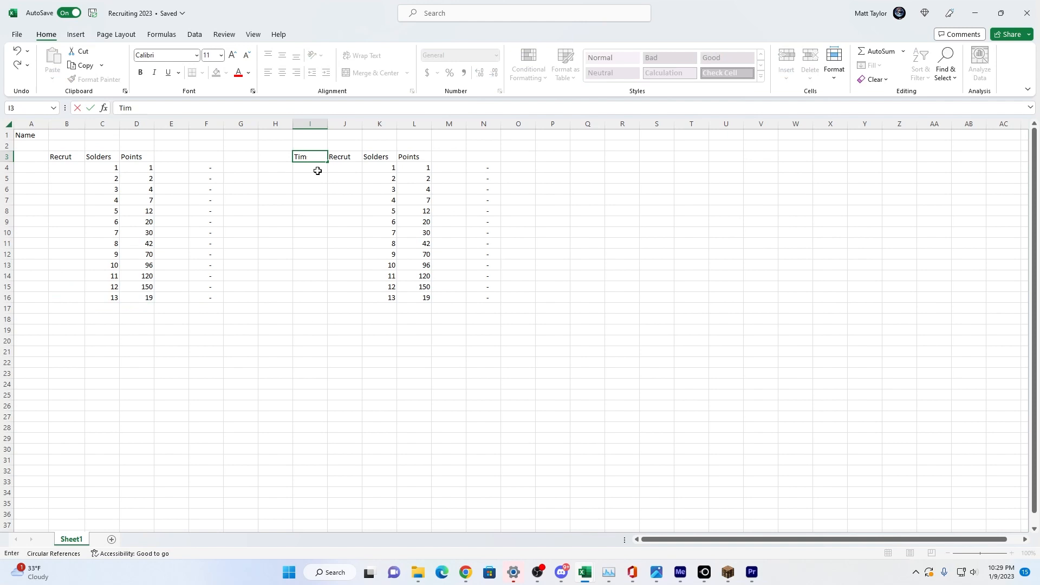
pyautogui.write('e')
pyautogui.click(534, 191)
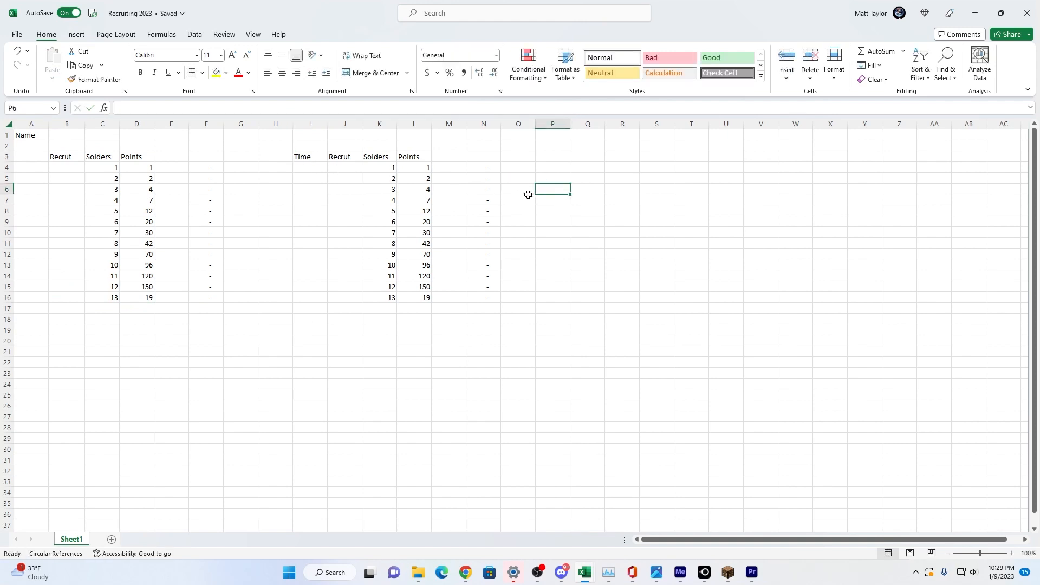
# - Change the copied table's formula in cell N4 to =SUM(I4*J4*L4) so it includes the time
pyautogui.click(497, 171)
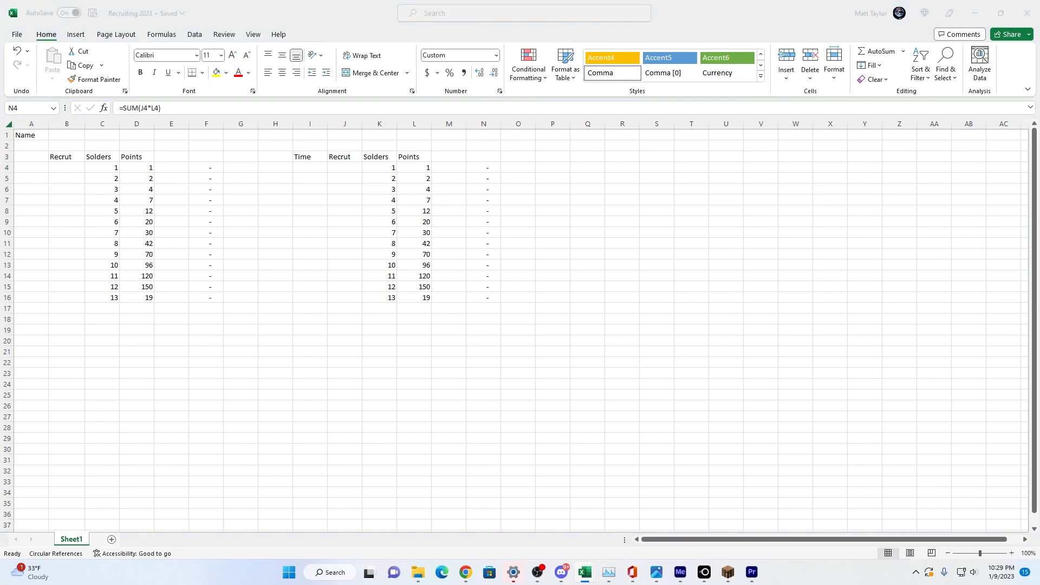
pyautogui.press('F2')
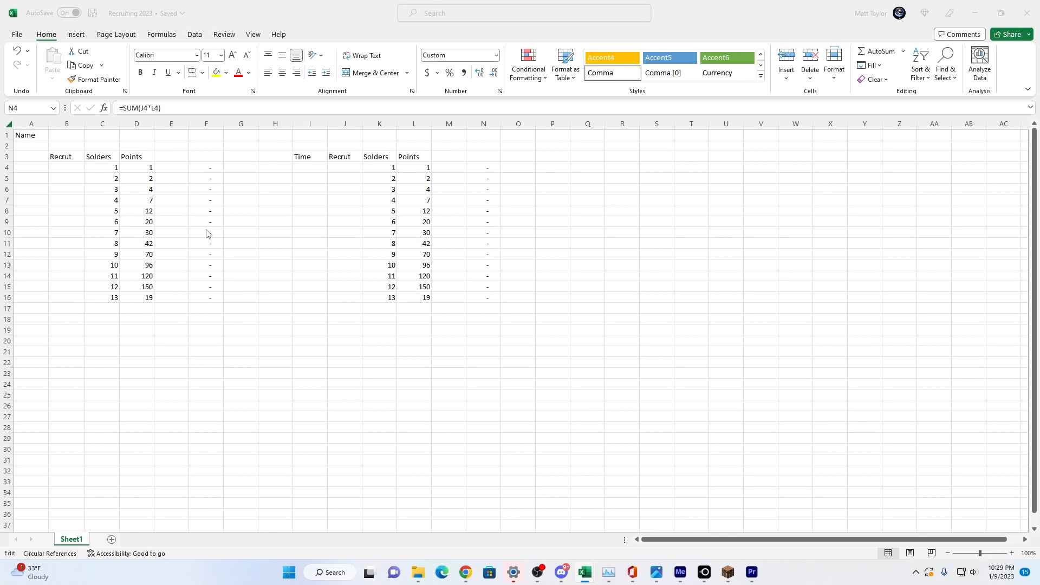
pyautogui.press('Escape')
pyautogui.click(476, 168)
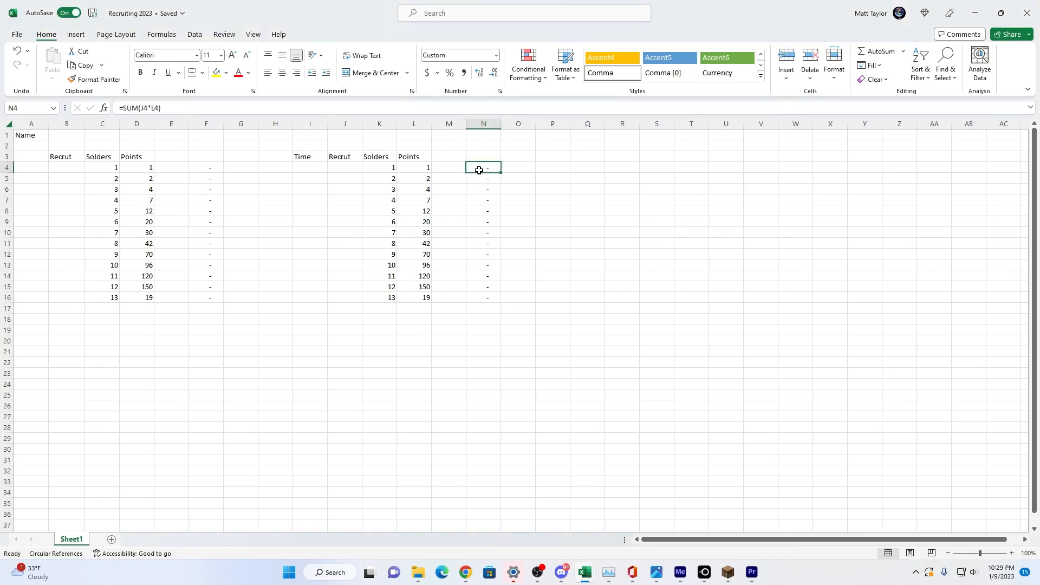
pyautogui.click(160, 108)
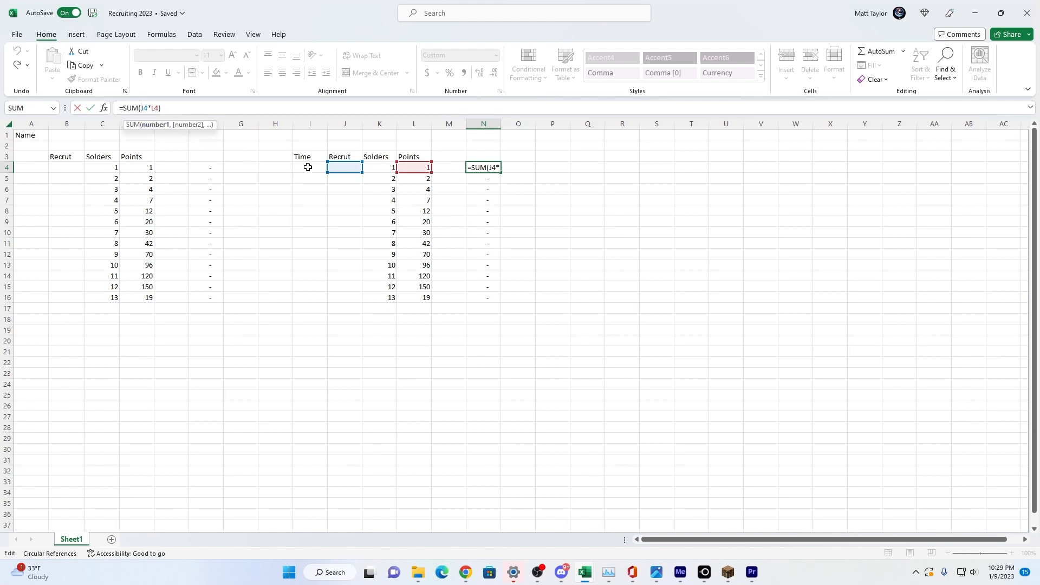
pyautogui.click(308, 167)
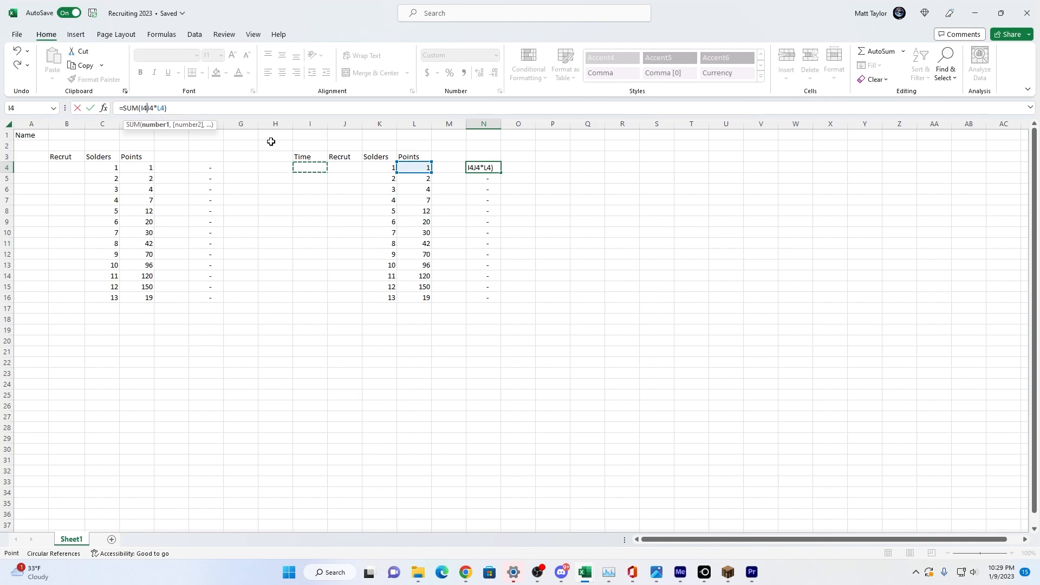
pyautogui.write('*')
pyautogui.press('Return')
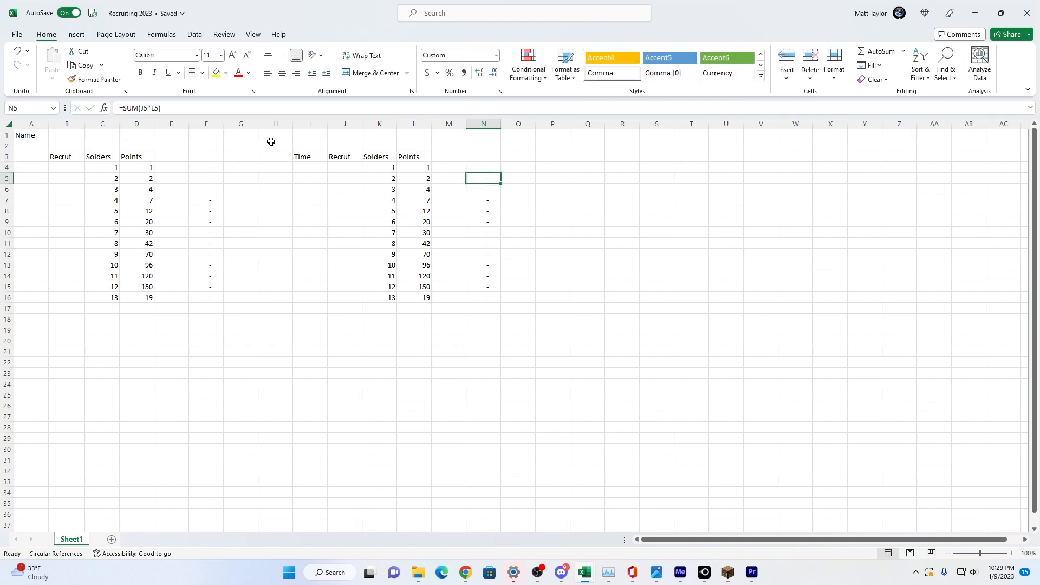
# - Enter a test value of 2 under Time in cell I4
pyautogui.click(303, 166)
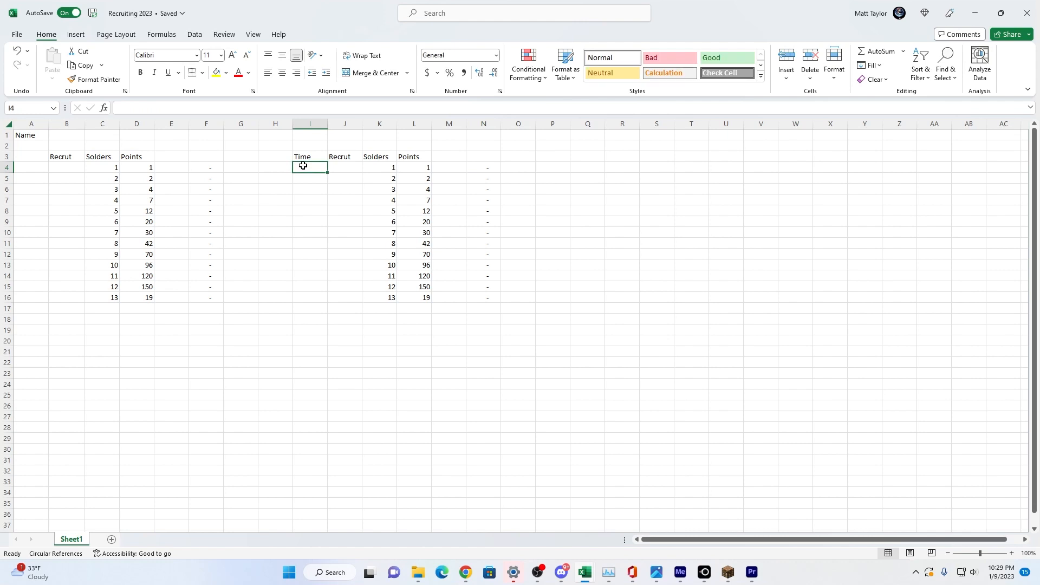
pyautogui.write('2')
pyautogui.press('Tab')
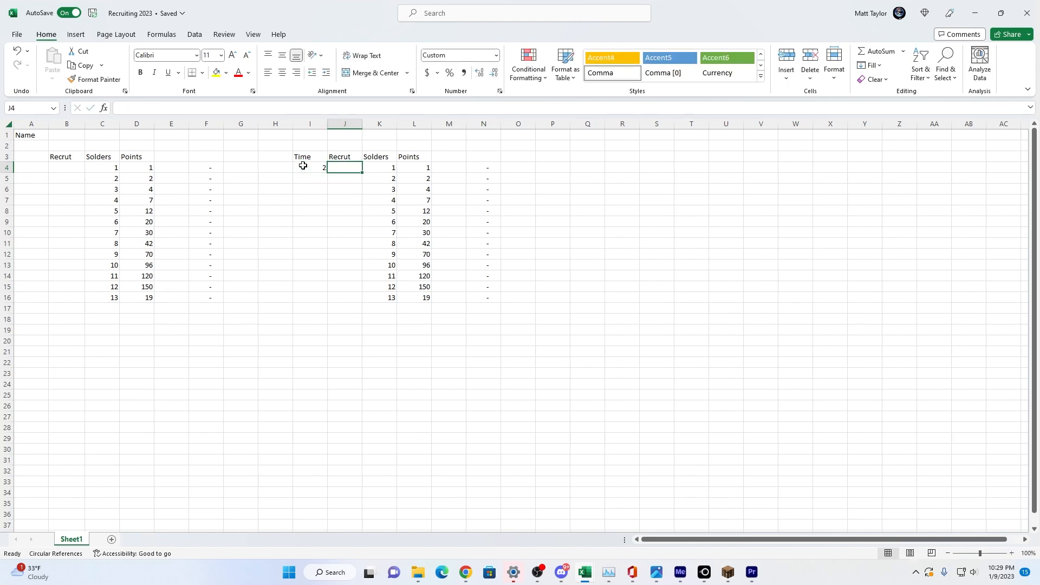
pyautogui.press('Right')
pyautogui.press('Up')
pyautogui.press('Down')
pyautogui.press('Right')
pyautogui.press('Down')
pyautogui.press('Down')
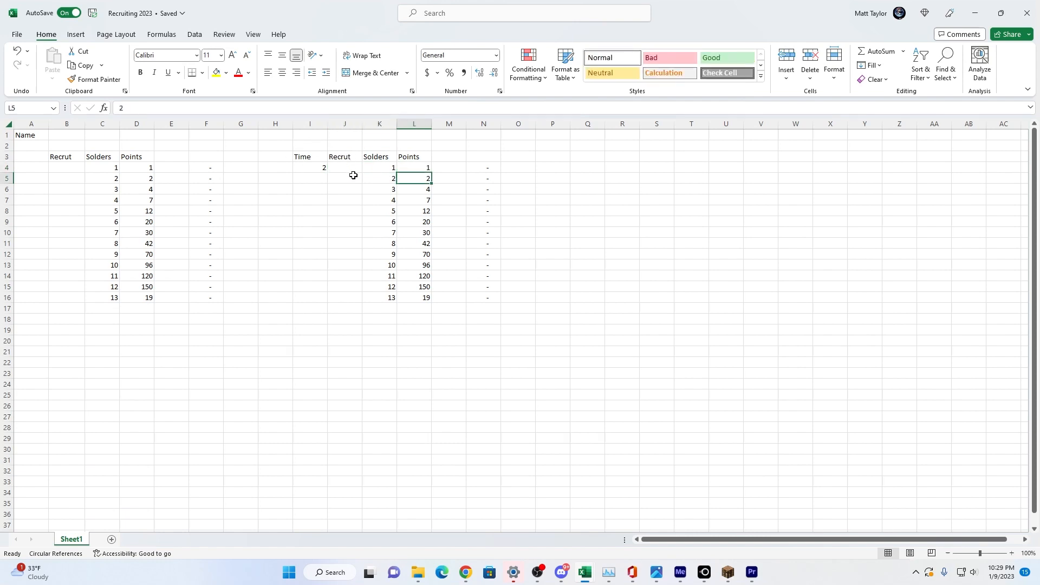
pyautogui.press('Left')
pyautogui.press('Right')
pyautogui.press('Up')
pyautogui.press('Left')
pyautogui.press('Up')
pyautogui.press('Down')
pyautogui.press('Down')
pyautogui.press('Down')
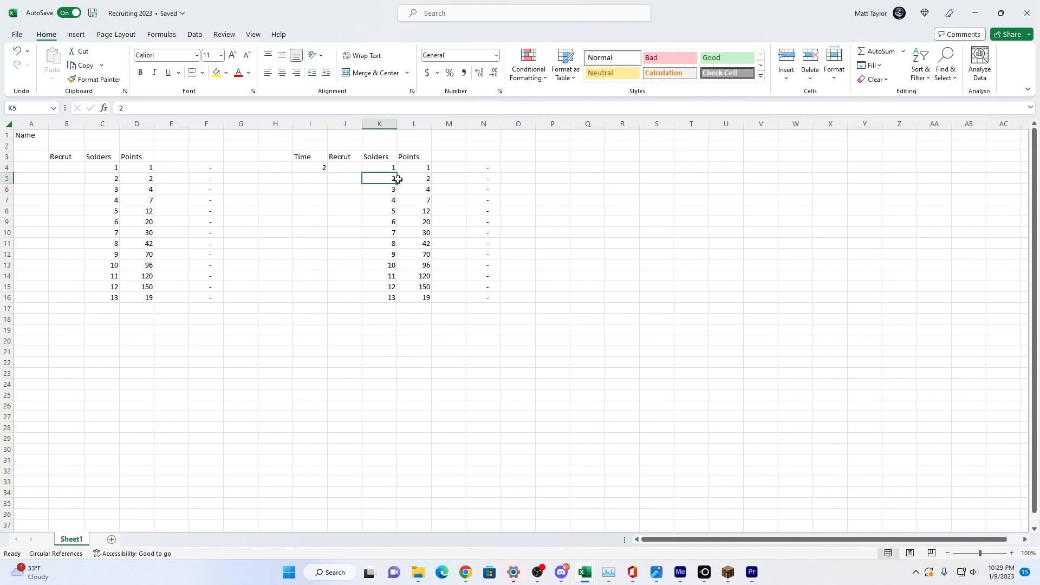
pyautogui.press('Down')
pyautogui.press('Down')
pyautogui.press('Down')
pyautogui.press('Up')
pyautogui.press('Up')
pyautogui.press('Up')
pyautogui.press('Up')
pyautogui.press('Up')
pyautogui.press('Up')
pyautogui.press('Up')
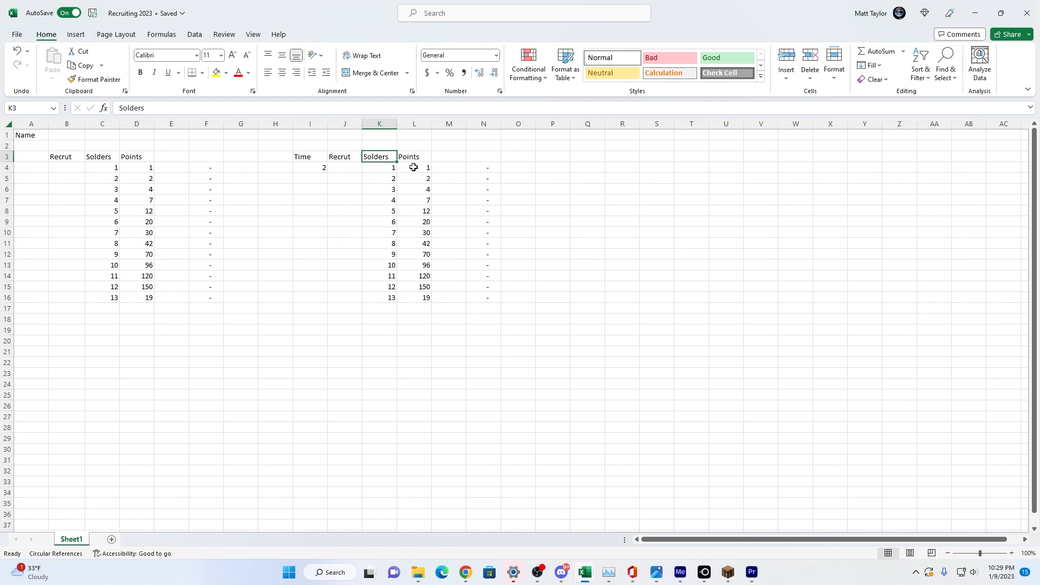
# - Enter test values of 5 under Time in cell I4 and 100 under Recrut in cell J4
pyautogui.click(414, 167)
pyautogui.press('Left')
pyautogui.press('Left')
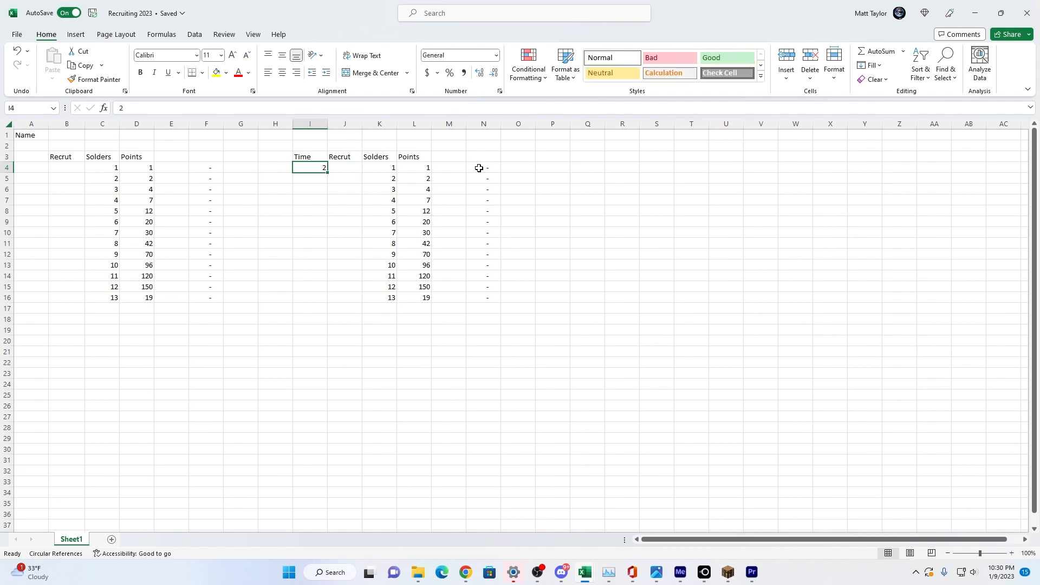
pyautogui.press('Left')
pyautogui.write('5')
pyautogui.hotkey('ctrl', 'Return')
pyautogui.click(346, 169)
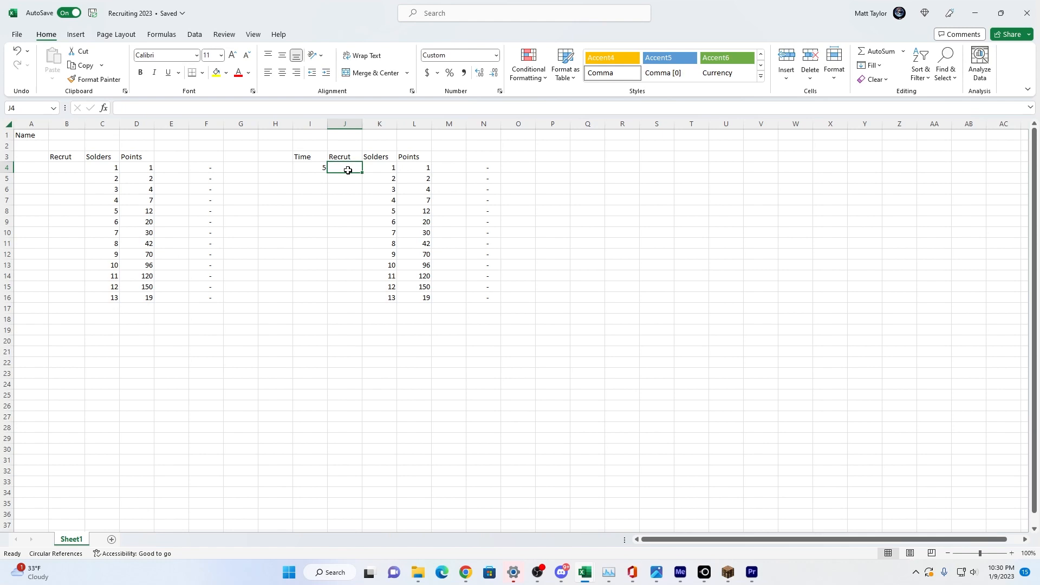
pyautogui.write('100')
pyautogui.press('Return')
pyautogui.press('Left')
pyautogui.press('Left')
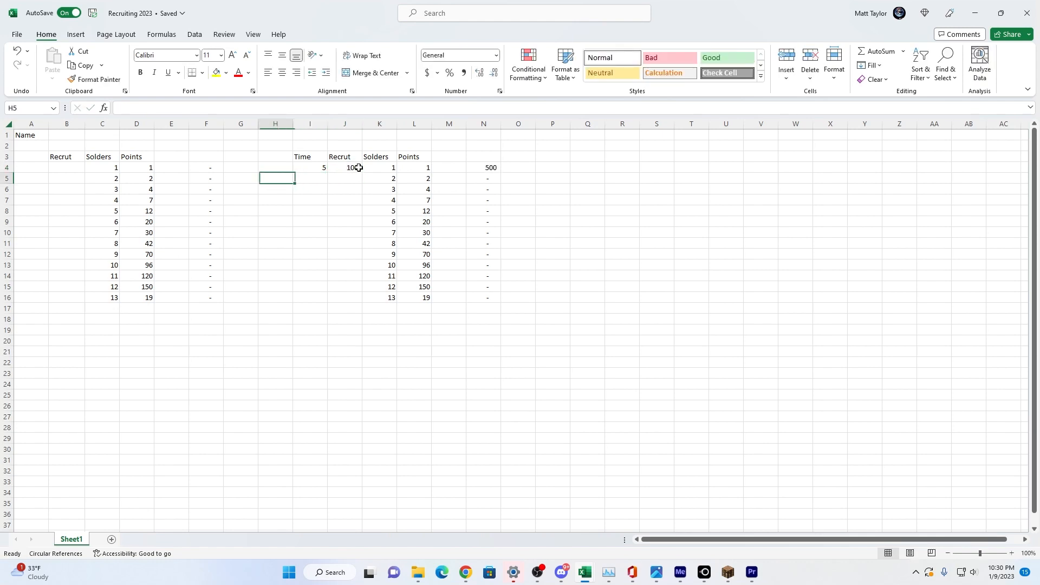
# - Enter a test value of 5000 under Recrut in cell B4 of the original table
pyautogui.click(61, 167)
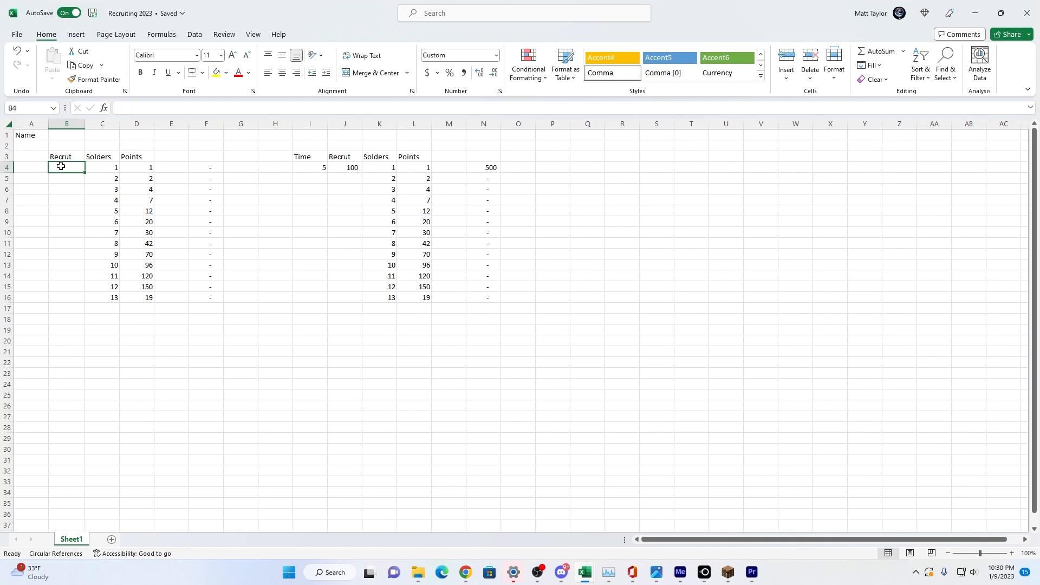
pyautogui.write('5')
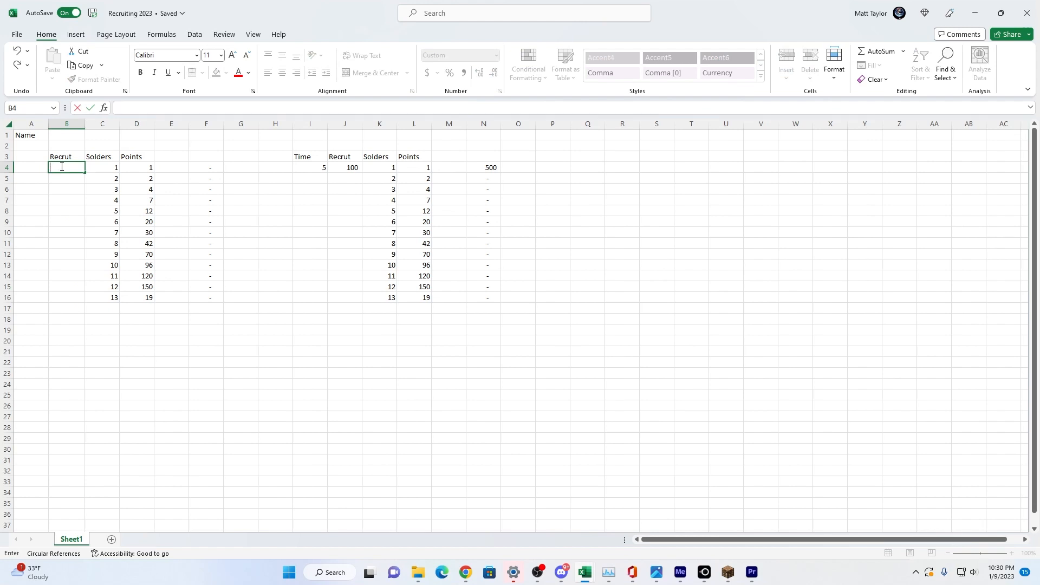
pyautogui.write('5000')
pyautogui.press('Return')
# - Change the test value under Recrut in cell B4 to 500
pyautogui.click(61, 166)
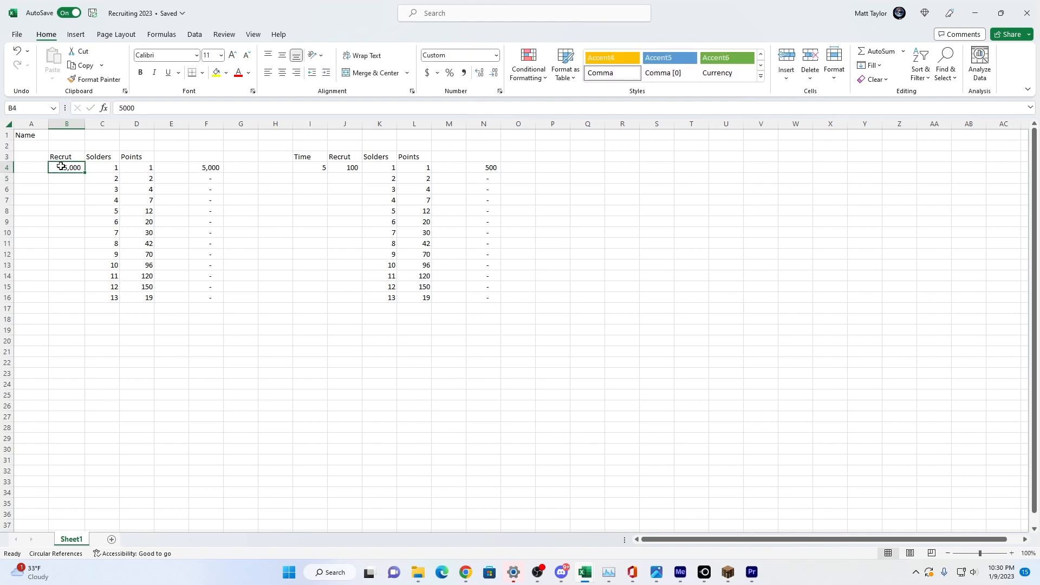
pyautogui.press('Delete')
pyautogui.write('500')
pyautogui.press('Return')
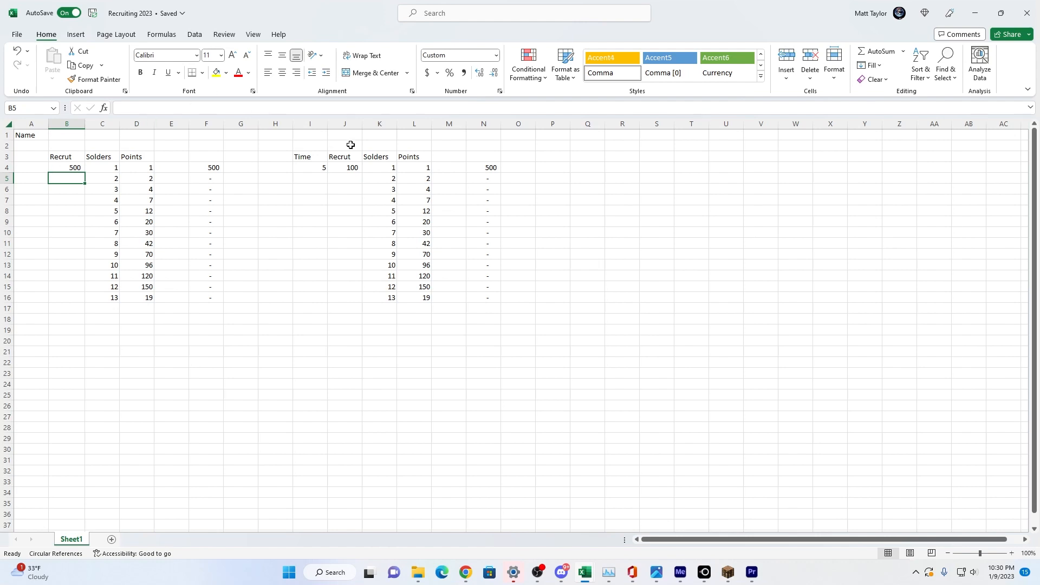
# - Clear the test values under Time and Recrut from cells I4 and J4
pyautogui.moveTo(321, 167); pyautogui.dragTo(351, 168)
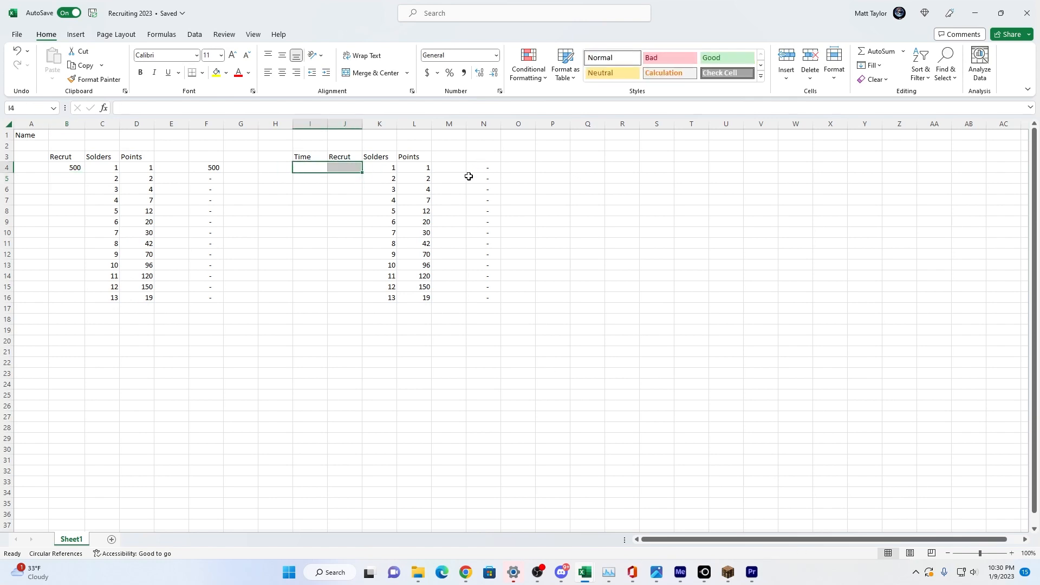
pyautogui.press('Delete')
pyautogui.click(395, 165)
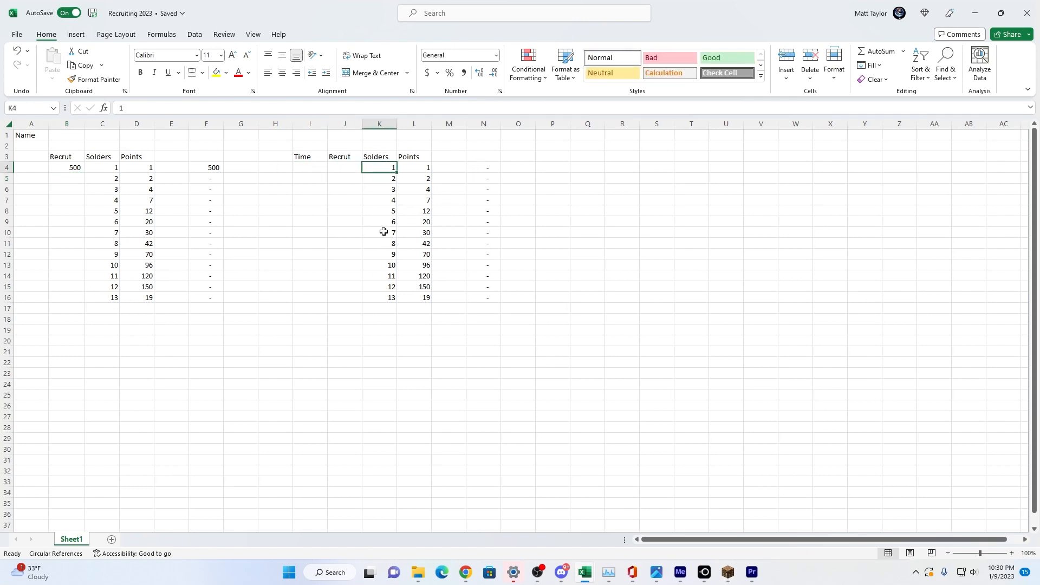
pyautogui.moveTo(386, 296); pyautogui.dragTo(393, 172)
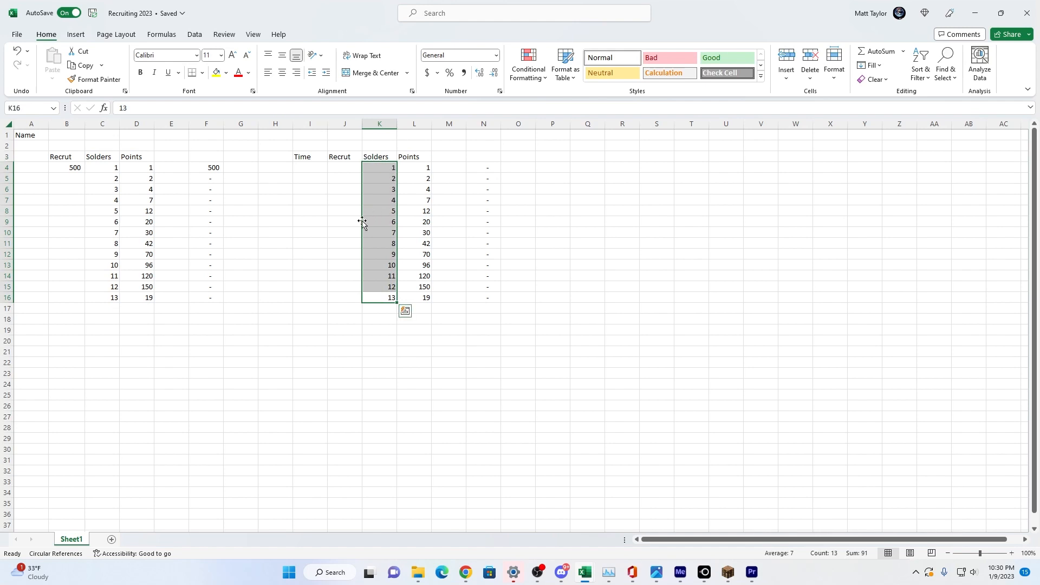
pyautogui.hotkey('ctrl', 'c')
pyautogui.press('Escape')
pyautogui.click(370, 169)
# - Fill the copied table's Solders cells K4 to K16 with level 8, copied from cell K11
pyautogui.click(389, 240)
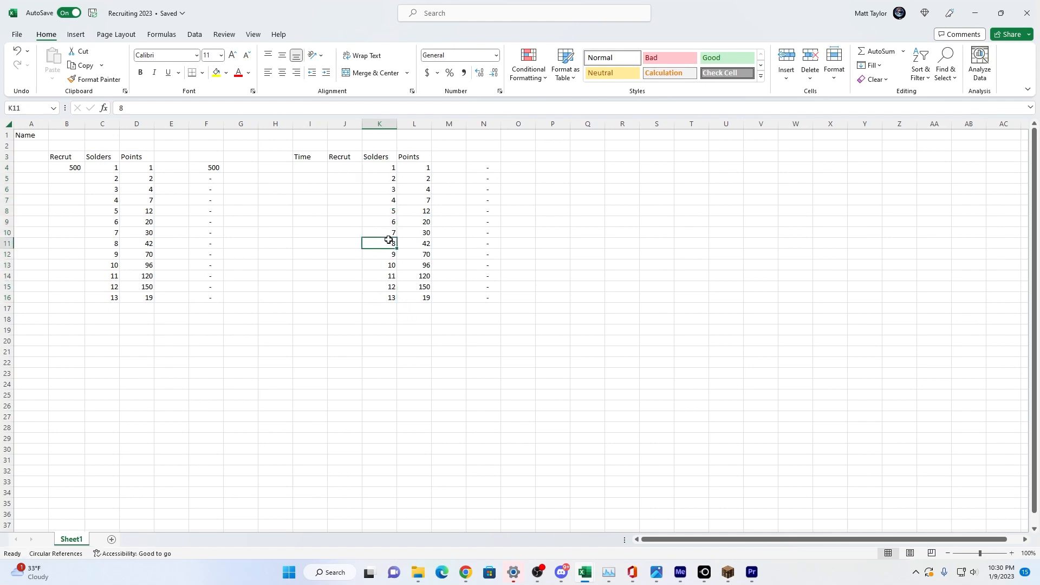
pyautogui.hotkey('ctrl', 'c')
pyautogui.click(382, 166)
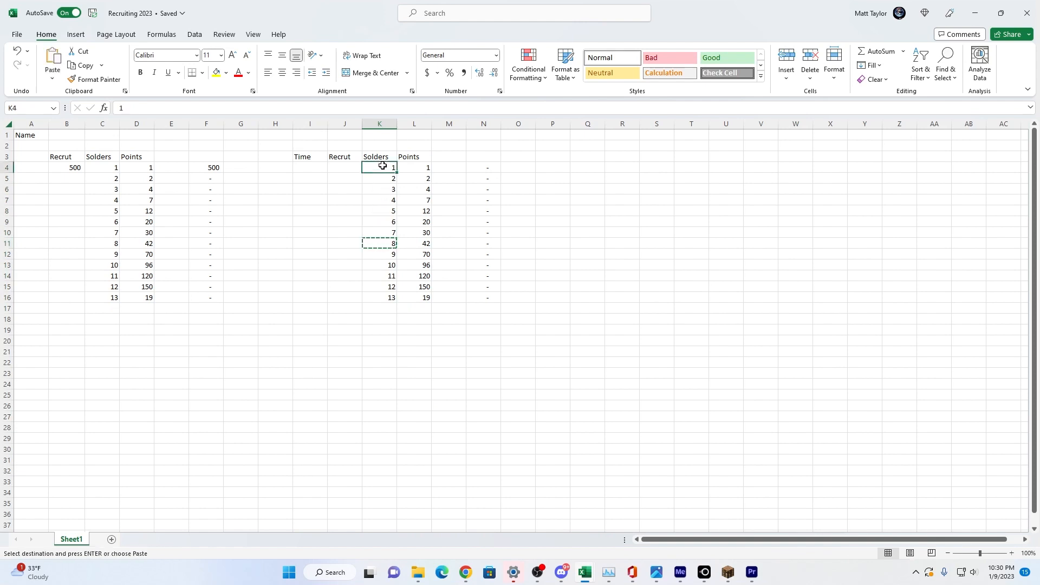
pyautogui.hotkey('ctrl', 'v')
pyautogui.press('Down')
pyautogui.hotkey('ctrl', 'v')
pyautogui.press('Down')
pyautogui.hotkey('ctrl', 'v')
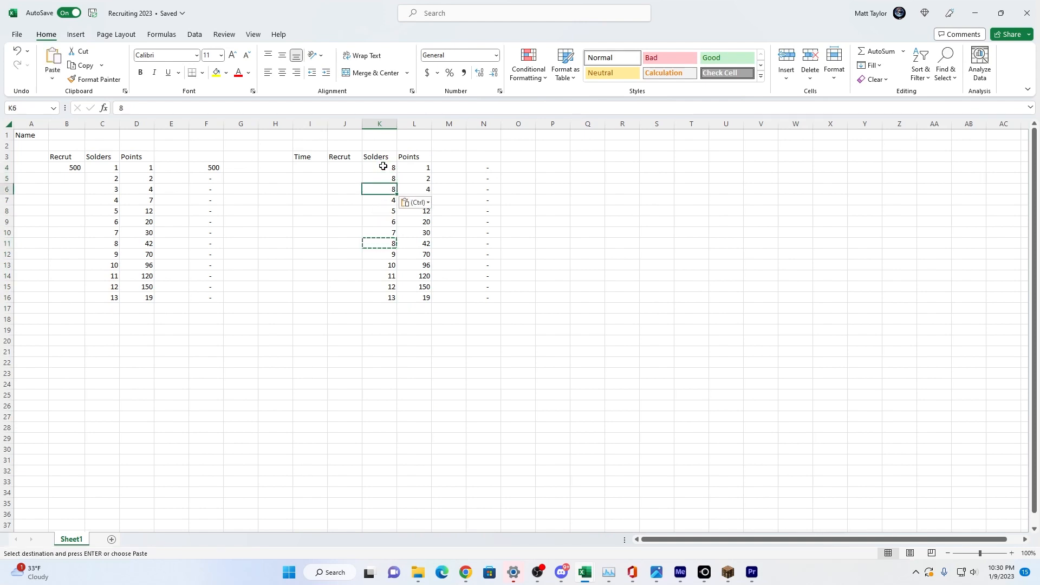
pyautogui.press('Down')
pyautogui.hotkey('ctrl', 'v')
pyautogui.press('Down')
pyautogui.hotkey('ctrl', 'v')
pyautogui.press('Down')
pyautogui.hotkey('ctrl', 'v')
pyautogui.press('Down')
pyautogui.hotkey('ctrl', 'v')
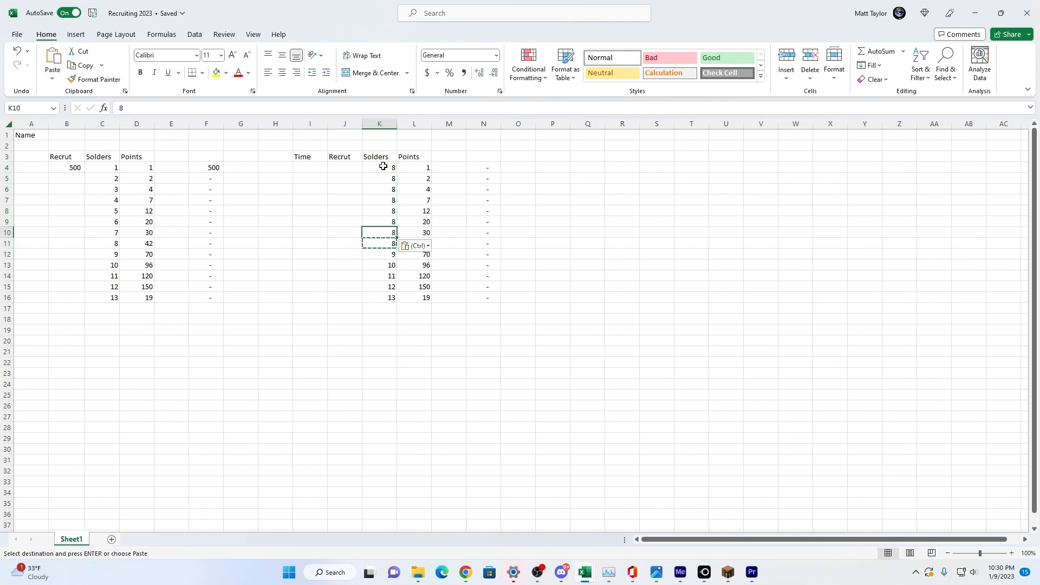
pyautogui.press('Down')
pyautogui.press('Down')
pyautogui.press('Down')
pyautogui.hotkey('ctrl', 'v')
pyautogui.press('Down')
pyautogui.hotkey('ctrl', 'v')
pyautogui.press('Down')
pyautogui.hotkey('ctrl', 'v')
pyautogui.press('Down')
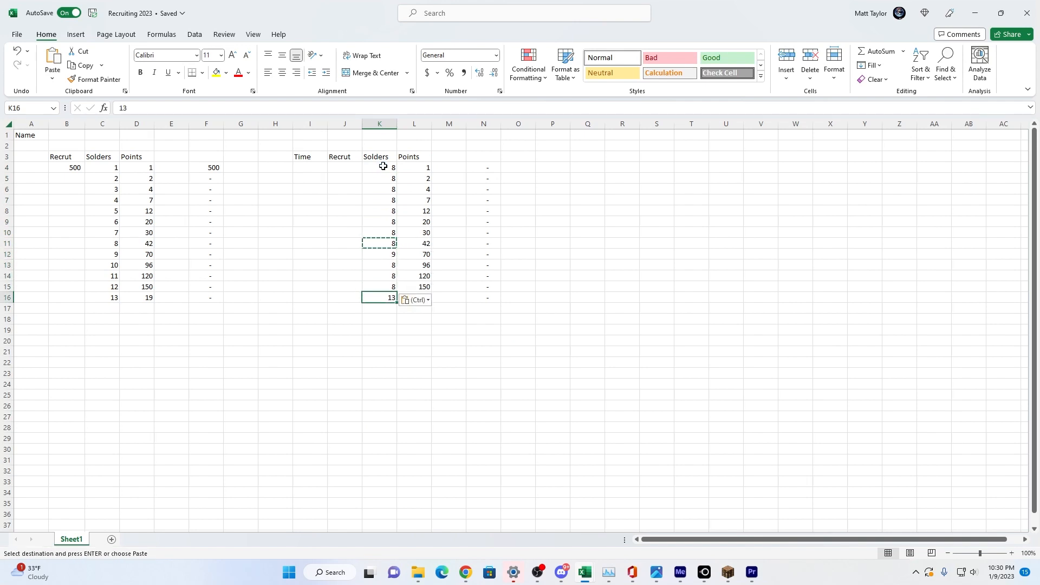
pyautogui.hotkey('ctrl', 'v')
pyautogui.click(396, 254)
pyautogui.hotkey('ctrl', 'v')
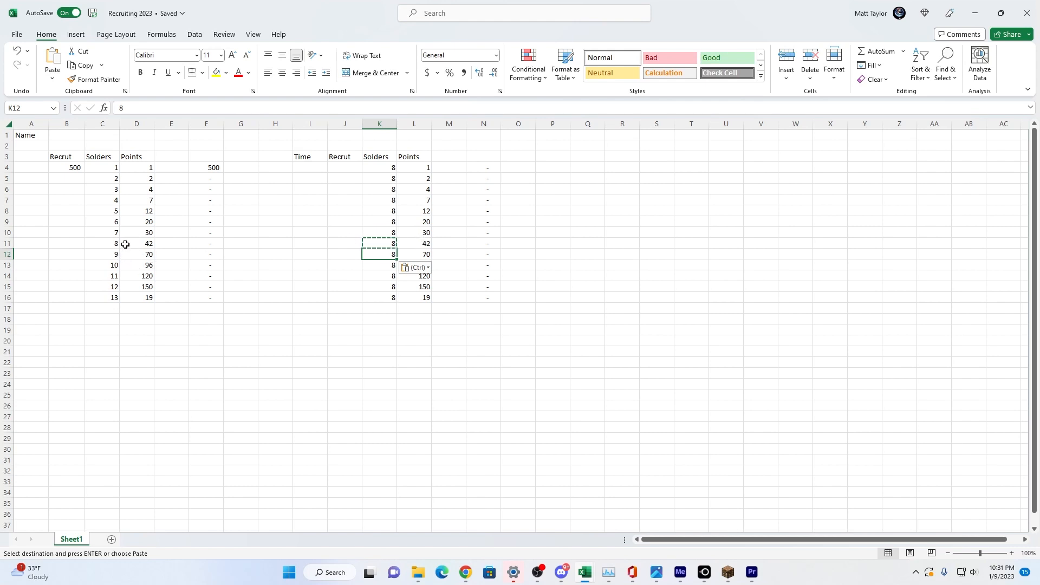
# - Fill the copied table's Points cells L4 to L16 with 42, copied from cell L11
pyautogui.click(423, 244)
pyautogui.hotkey('ctrl', 'c')
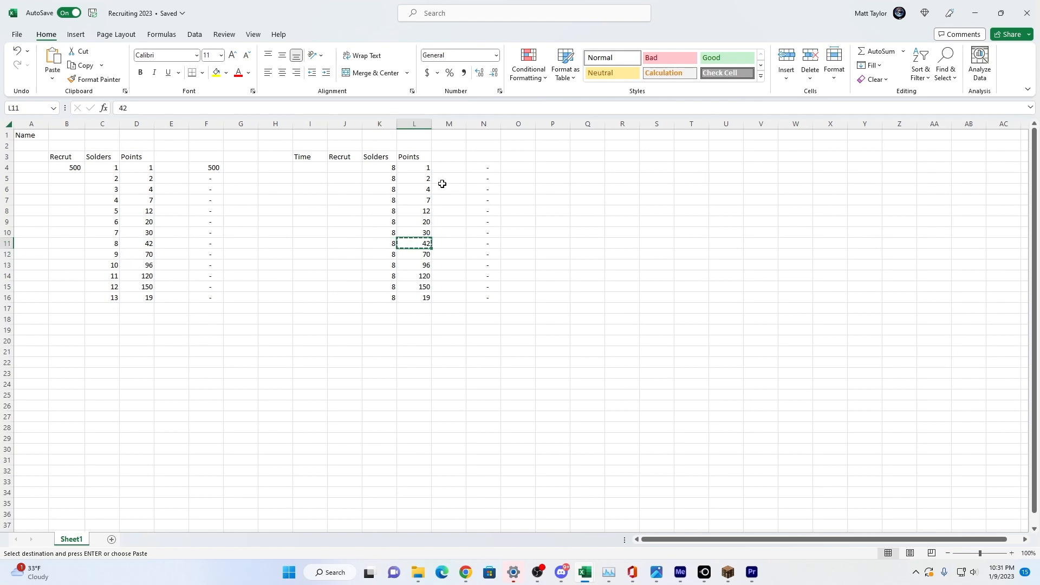
pyautogui.click(423, 168)
pyautogui.hotkey('ctrl', 'v')
pyautogui.press('Down')
pyautogui.hotkey('ctrl', 'v')
pyautogui.press('Down')
pyautogui.hotkey('ctrl', 'v')
pyautogui.press('Down')
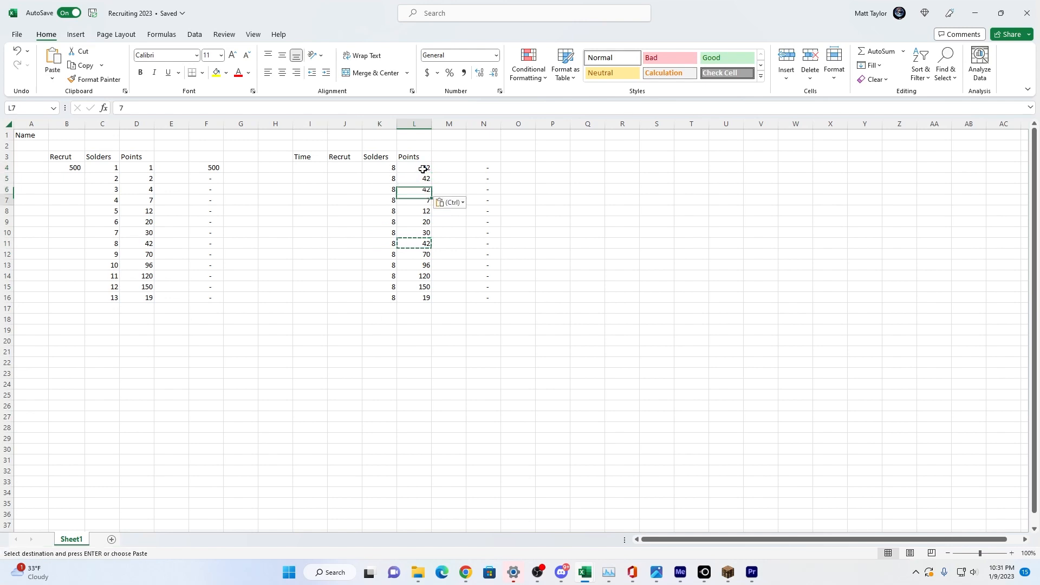
pyautogui.hotkey('ctrl', 'v')
pyautogui.press('Down')
pyautogui.hotkey('ctrl', 'v')
pyautogui.press('Down')
pyautogui.hotkey('ctrl', 'v')
pyautogui.press('Down')
pyautogui.hotkey('ctrl', 'v')
pyautogui.press('Down')
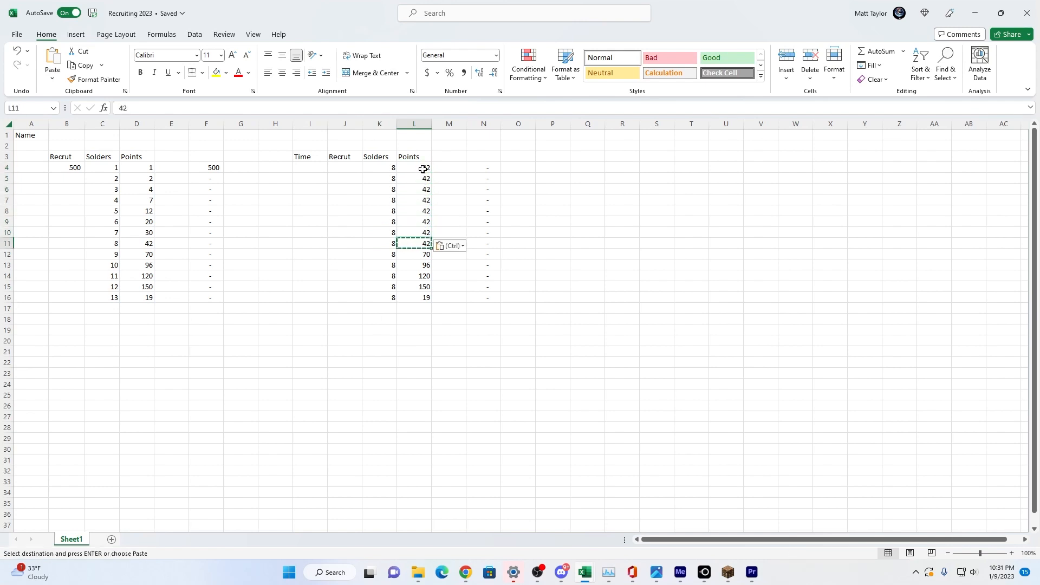
pyautogui.hotkey('ctrl', 'v')
pyautogui.press('Down')
pyautogui.hotkey('ctrl', 'v')
pyautogui.press('Down')
pyautogui.hotkey('ctrl', 'v')
pyautogui.press('Down')
pyautogui.hotkey('ctrl', 'v')
pyautogui.press('Down')
pyautogui.hotkey('ctrl', 'v')
pyautogui.press('Down')
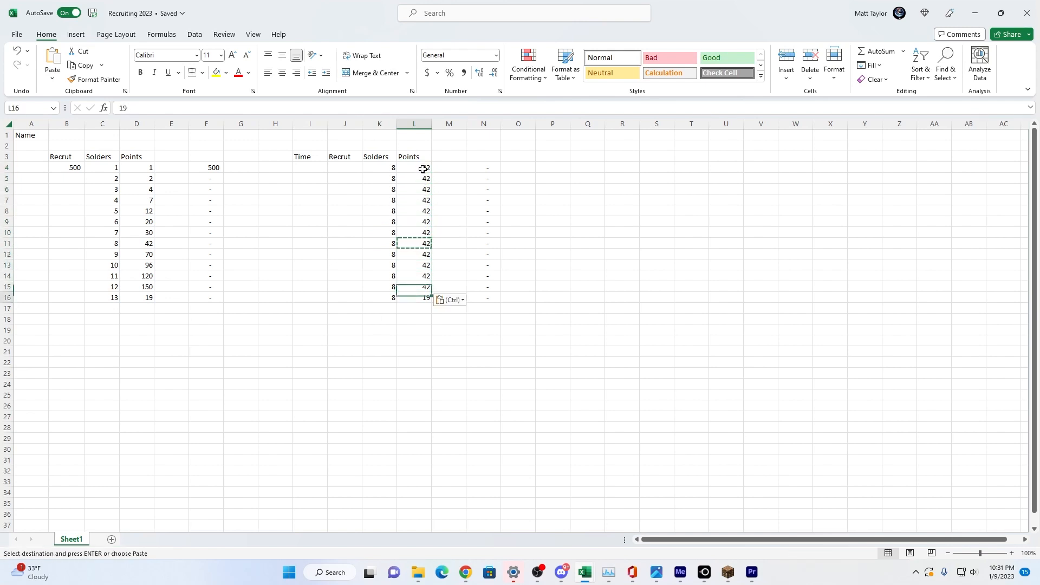
pyautogui.hotkey('ctrl', 'v')
# - Enter a Time of 5 in cell I4 and a Recrut value of 1365 in cell J4
pyautogui.click(312, 163)
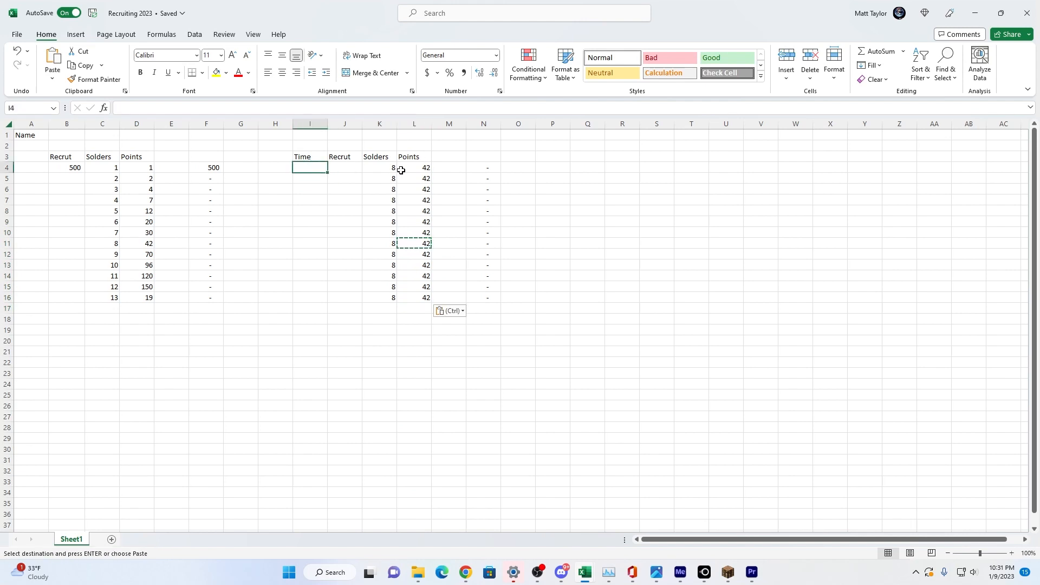
pyautogui.press('Right')
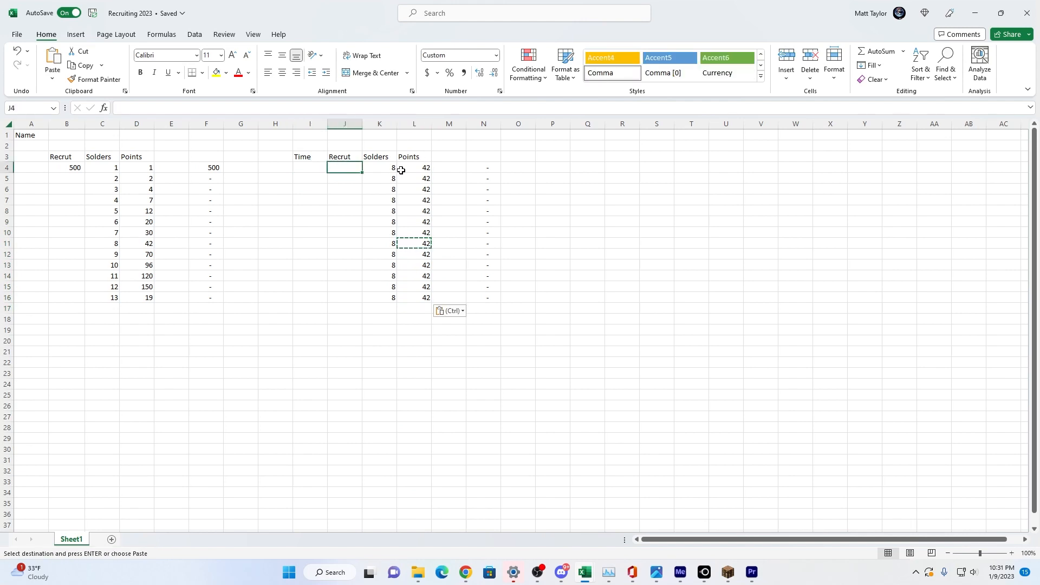
pyautogui.press('Left')
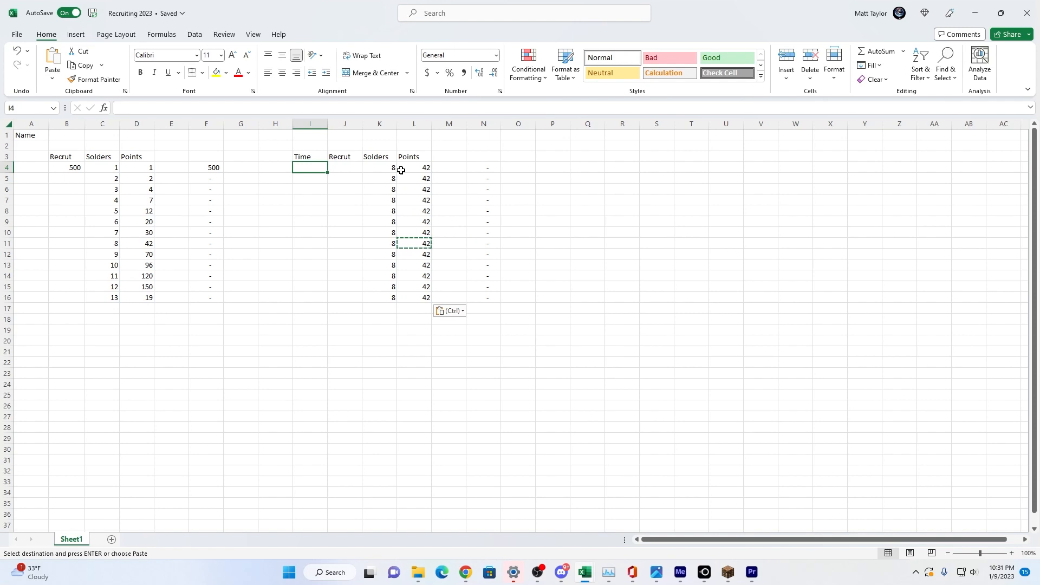
pyautogui.write('5')
pyautogui.press('Right')
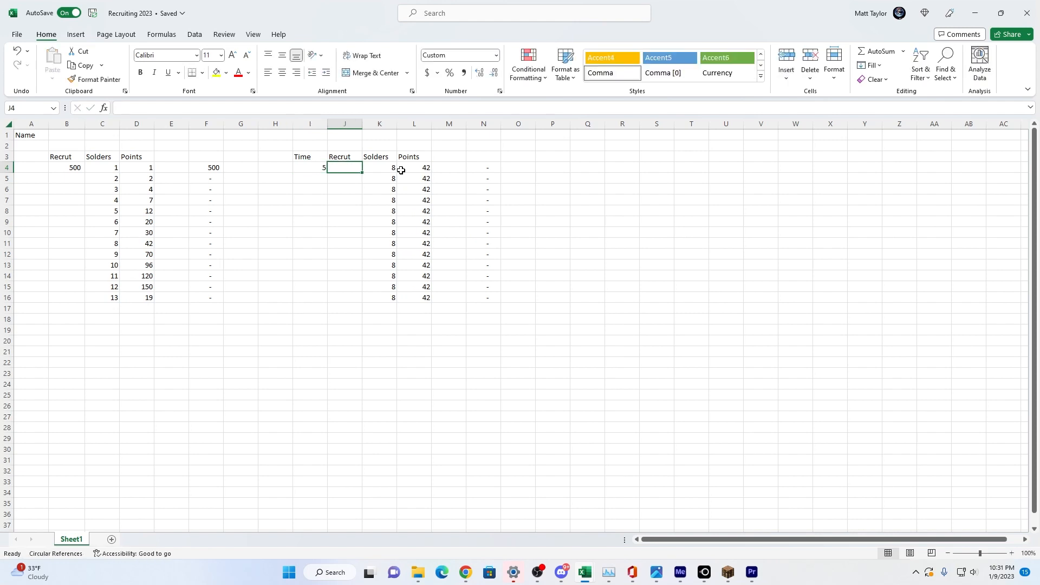
pyautogui.write('1365')
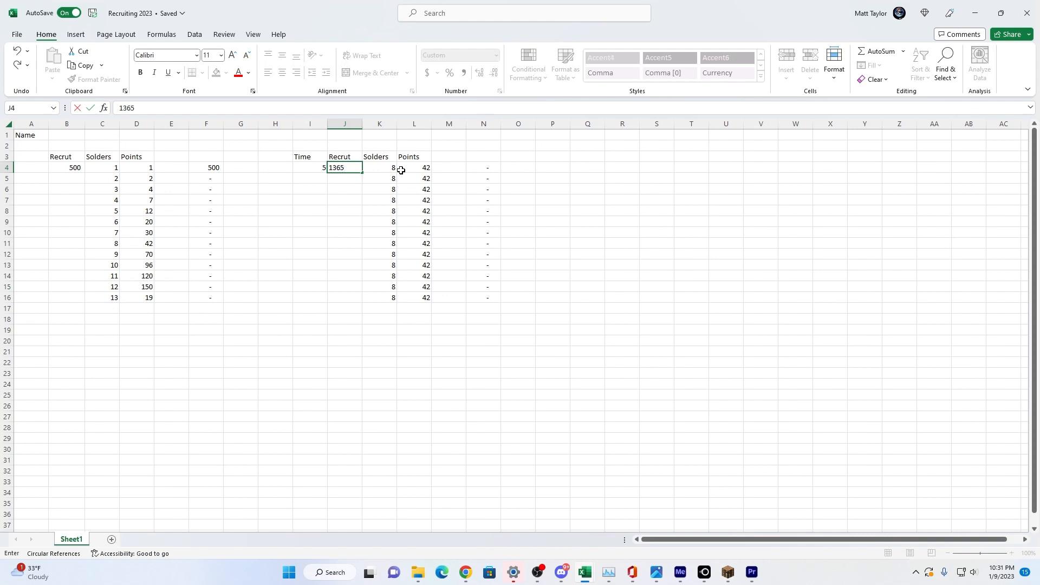
pyautogui.press('Return')
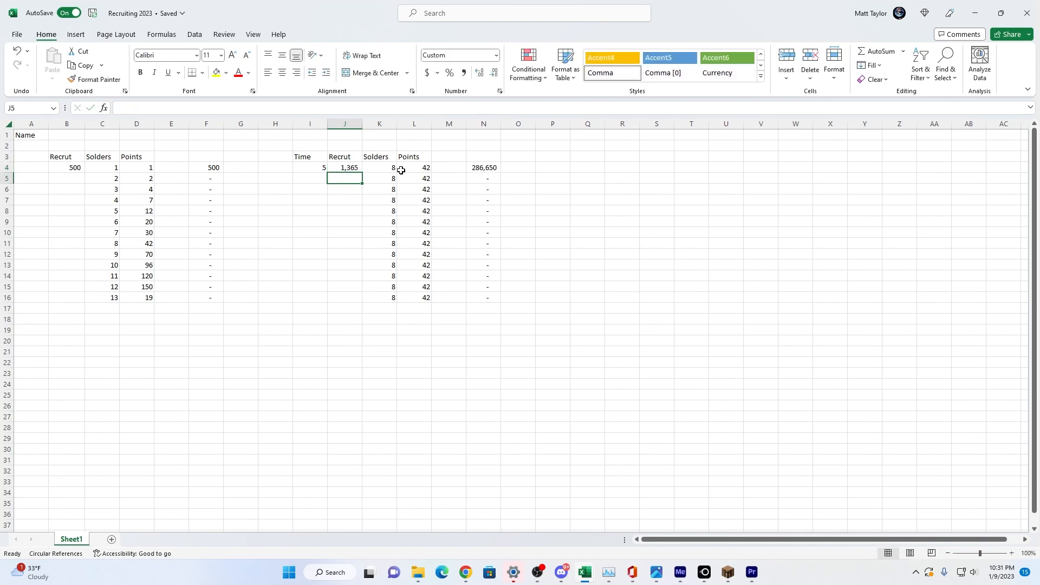
# - Enter a Time of 5 in cell I5 and a Recrut value of 1375 in cell J5
pyautogui.press('Left')
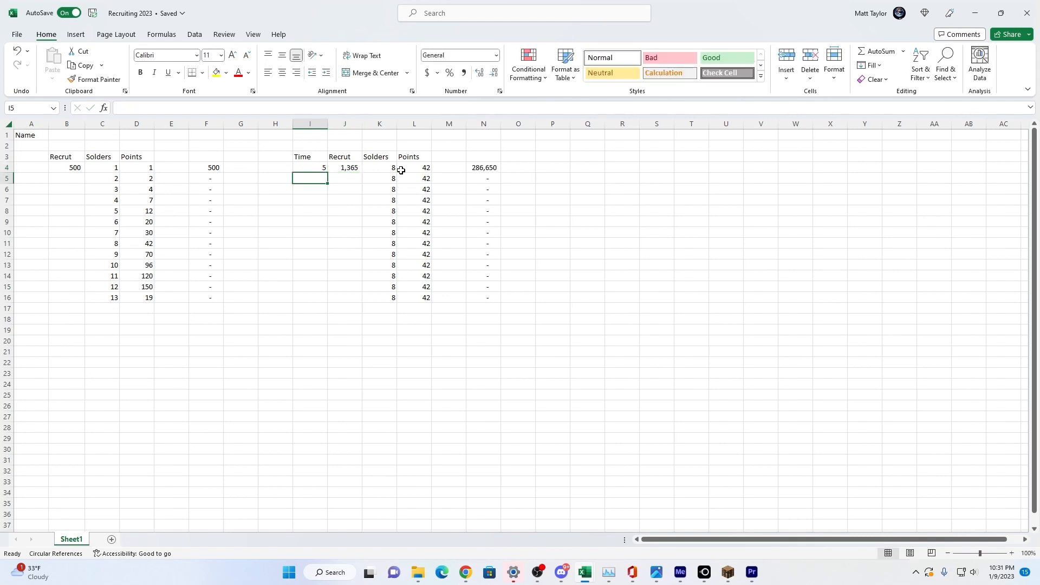
pyautogui.write('6')
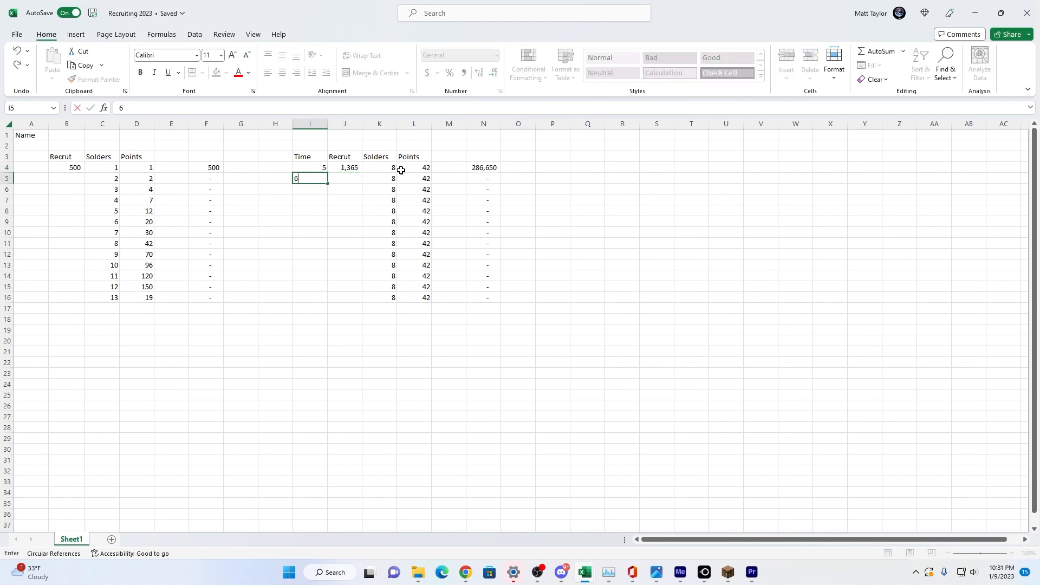
pyautogui.press('Tab')
pyautogui.write('1')
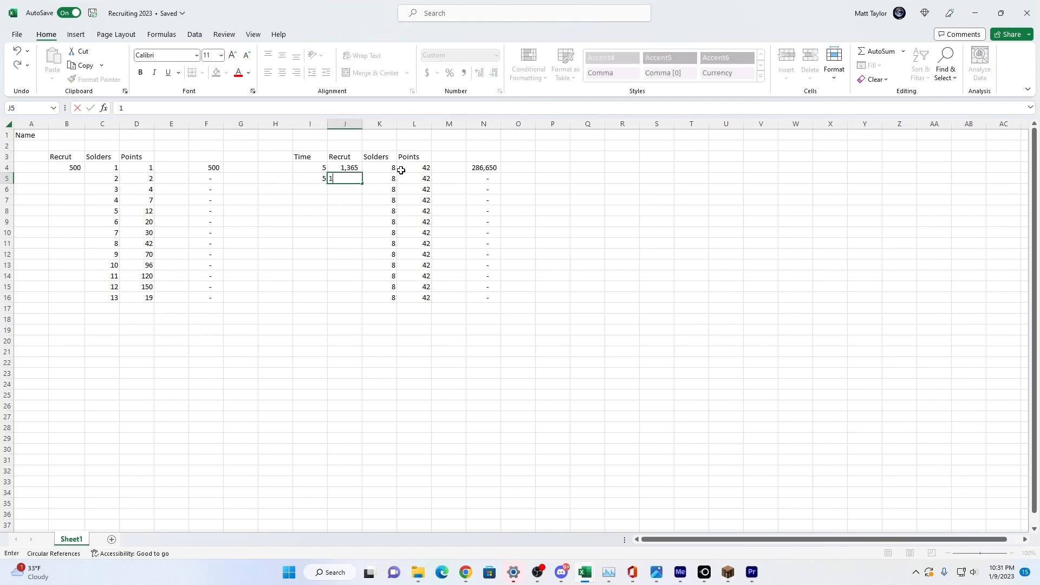
pyautogui.press('Tab')
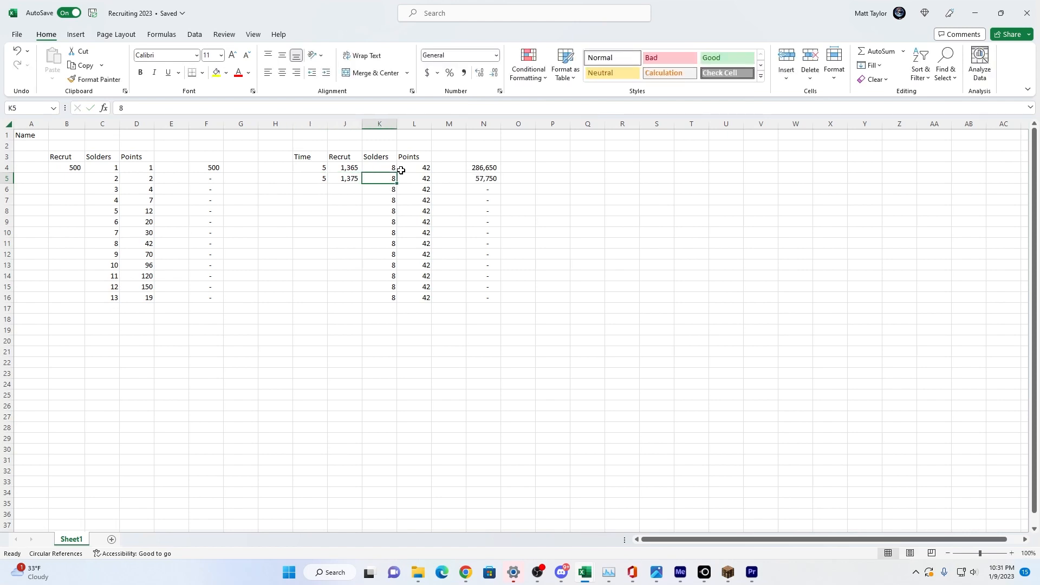
pyautogui.press('Left')
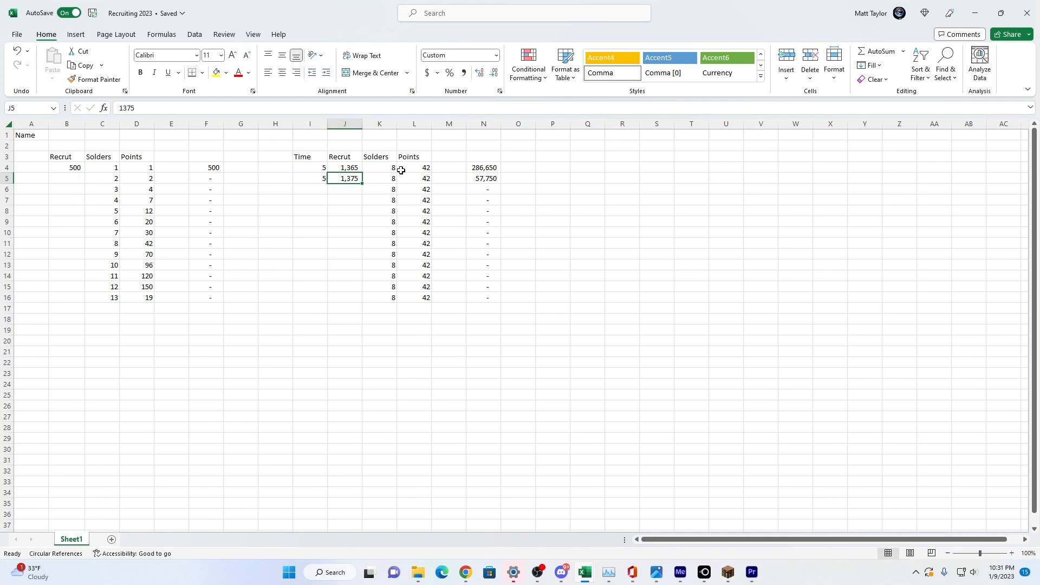
# - Check the formula in N5 and replace the results from N5 down to N14 with the time, recruits and points formula copied from N4
pyautogui.press('Right')
pyautogui.press('Right')
pyautogui.press('Right')
pyautogui.press('Right')
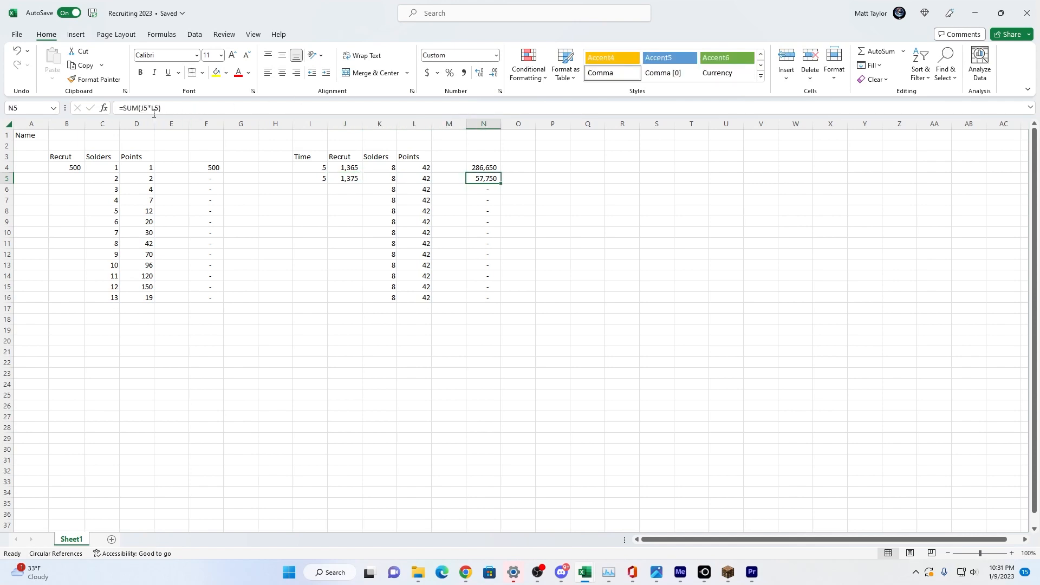
pyautogui.click(153, 111)
pyautogui.press('Home')
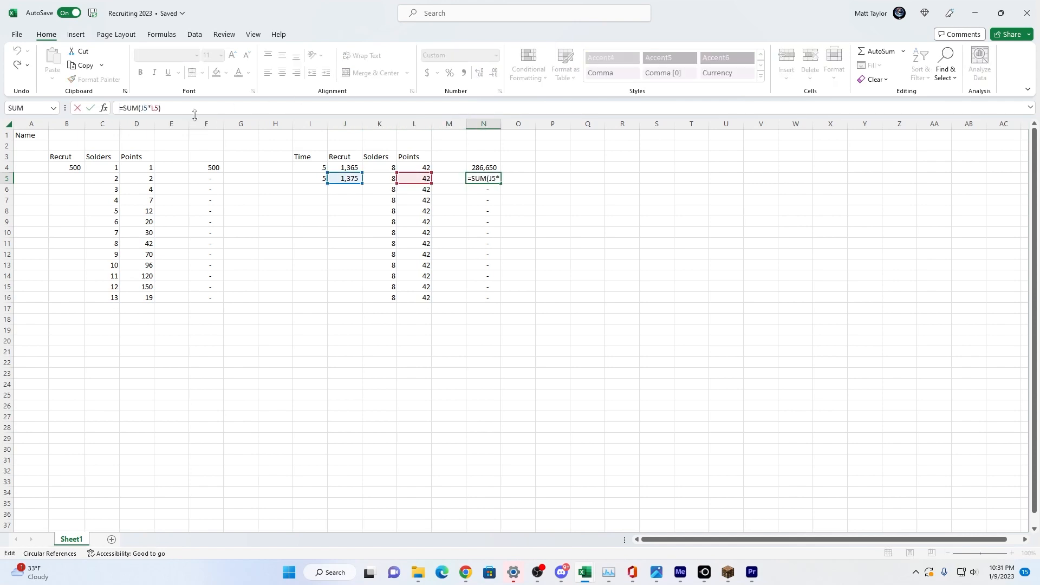
pyautogui.press('Return')
pyautogui.press('Up')
pyautogui.press('Up')
pyautogui.hotkey('ctrl', 'c')
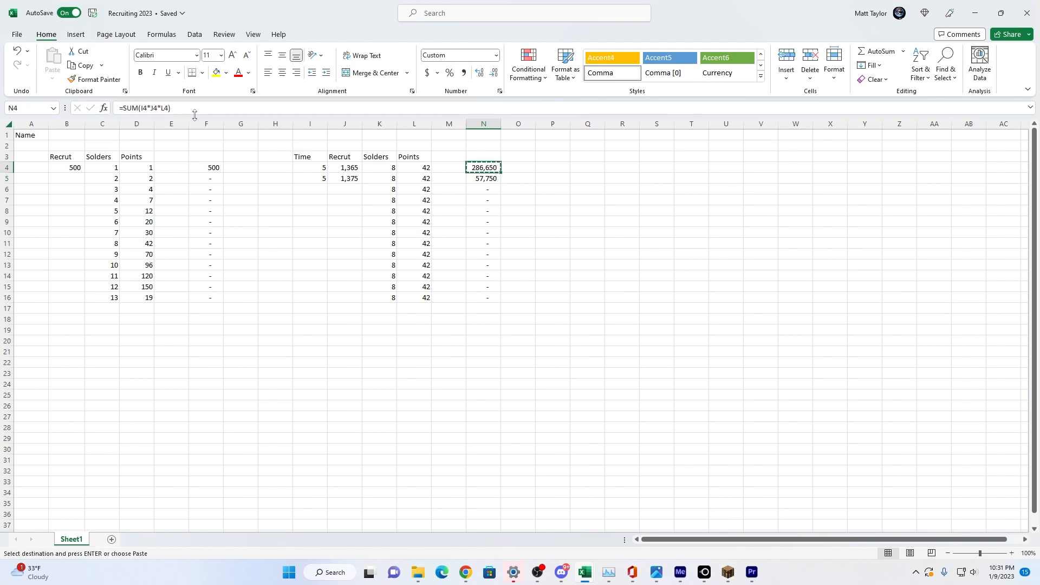
pyautogui.press('Down')
pyautogui.hotkey('ctrl', 'v')
pyautogui.press('Down')
pyautogui.hotkey('ctrl', 'v')
pyautogui.press('Down')
pyautogui.hotkey('ctrl', 'v')
pyautogui.press('Down')
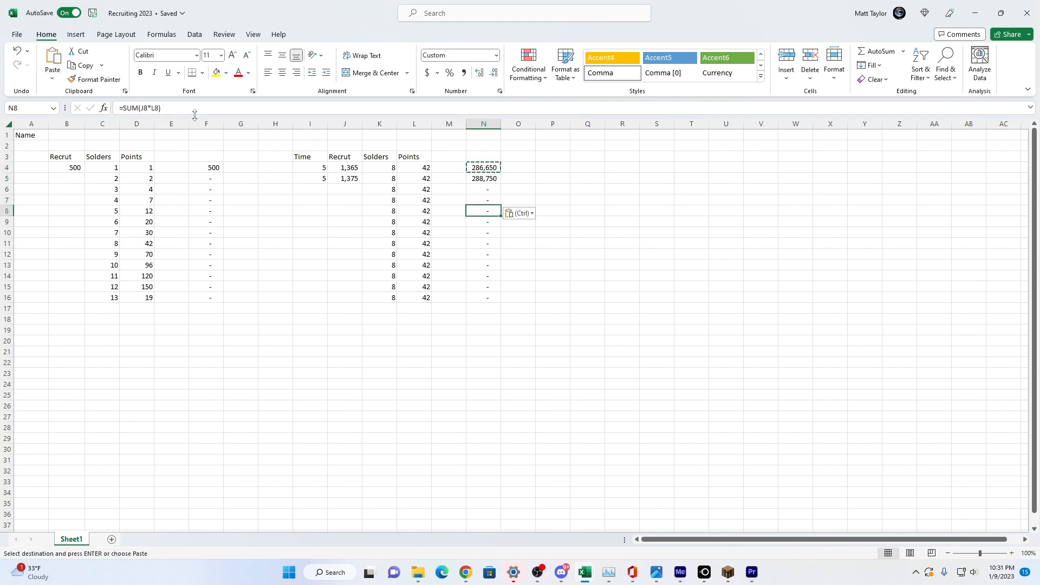
pyautogui.press('Down')
pyautogui.hotkey('ctrl', 'v')
pyautogui.press('Down')
pyautogui.hotkey('ctrl', 'v')
pyautogui.press('Down')
pyautogui.hotkey('ctrl', 'v')
pyautogui.press('Down')
pyautogui.press('Return')
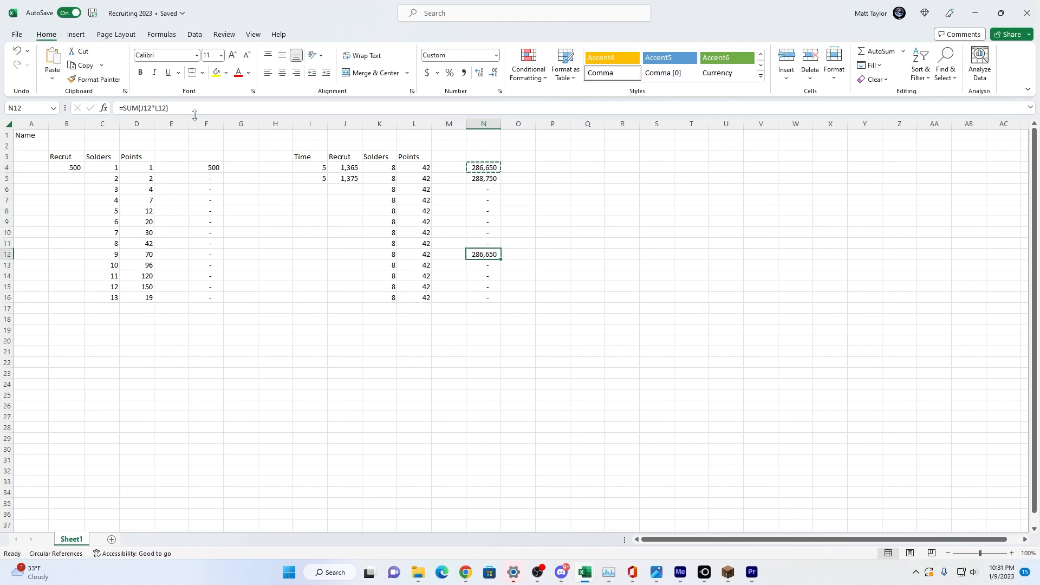
pyautogui.press('Down')
pyautogui.hotkey('ctrl', 'v')
pyautogui.press('Down')
pyautogui.hotkey('ctrl', 'v')
pyautogui.press('Down')
pyautogui.hotkey('ctrl', 'v')
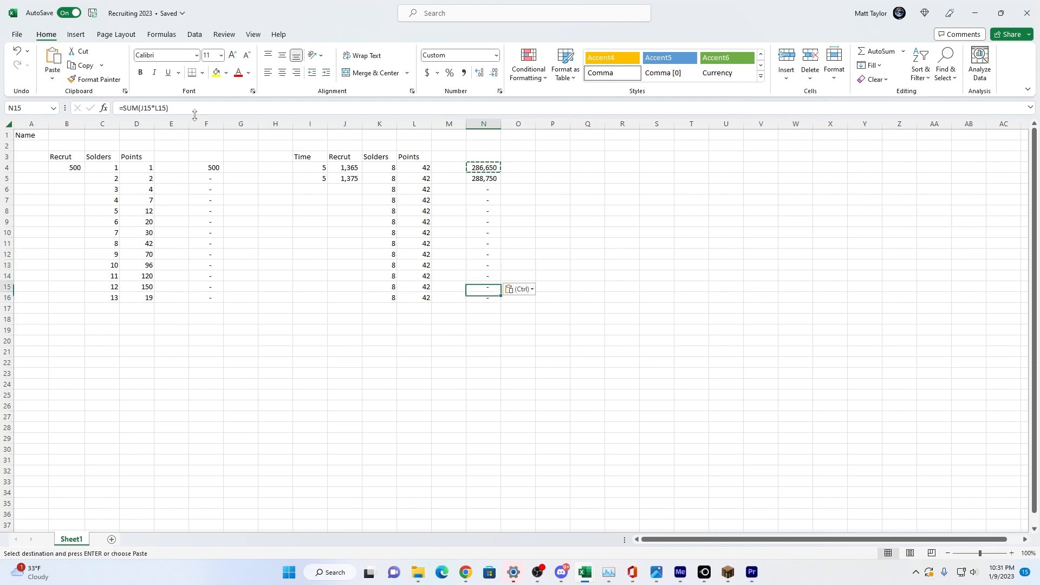
# - Copy the formula from N14 into the remaining result cells N15 and N16
pyautogui.press('Up')
pyautogui.hotkey('ctrl', 'c')
pyautogui.press('Down')
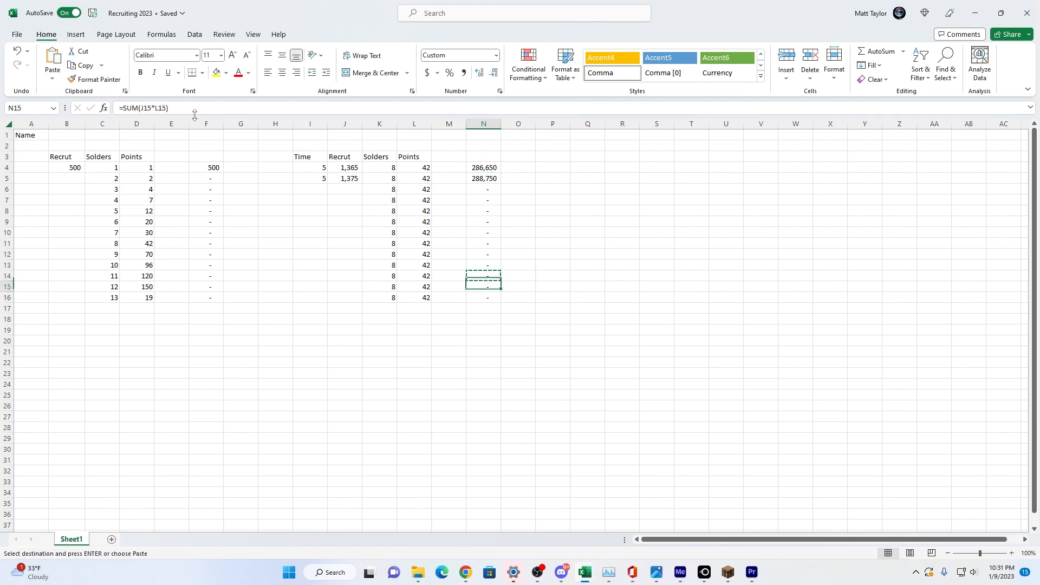
pyautogui.press('Down')
pyautogui.hotkey('ctrl', 'v')
pyautogui.press('Down')
pyautogui.press('Down')
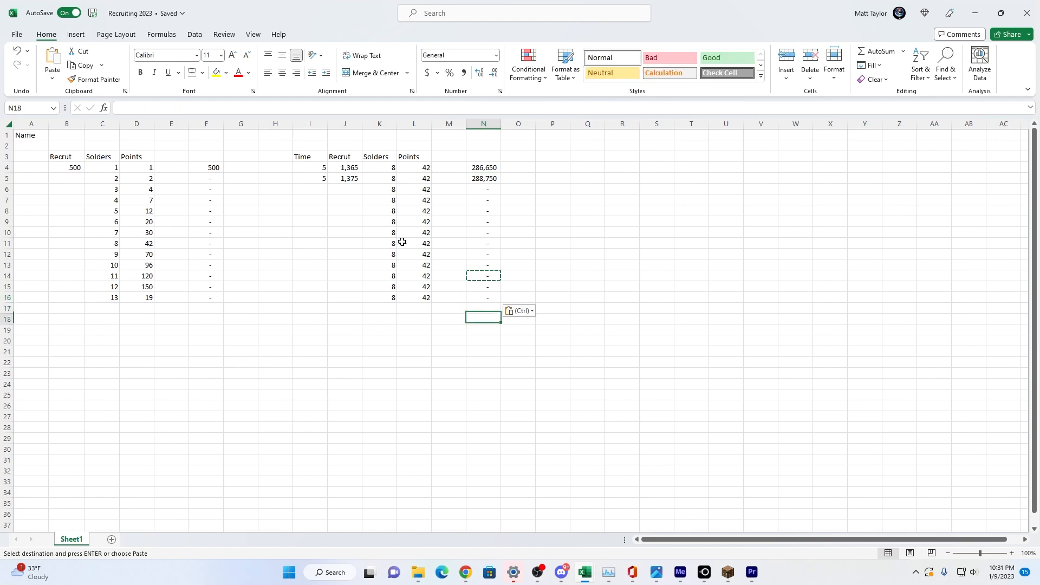
# - Insert a SUM function in cell N19 that totals the results in N4:N18
pyautogui.press('Down')
pyautogui.press('Down')
pyautogui.click(474, 318)
pyautogui.click(480, 333)
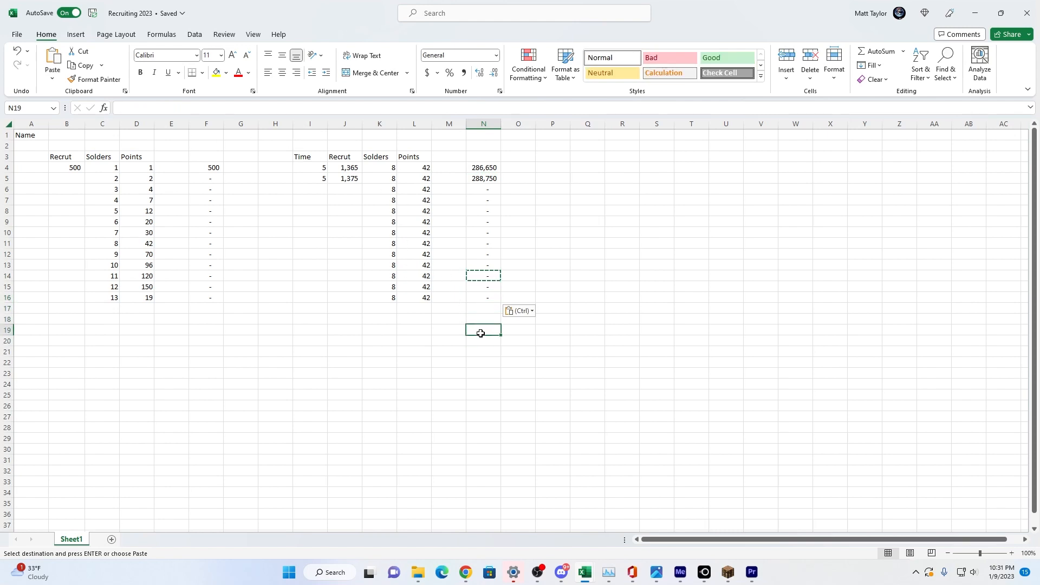
pyautogui.write('=')
pyautogui.click(103, 108)
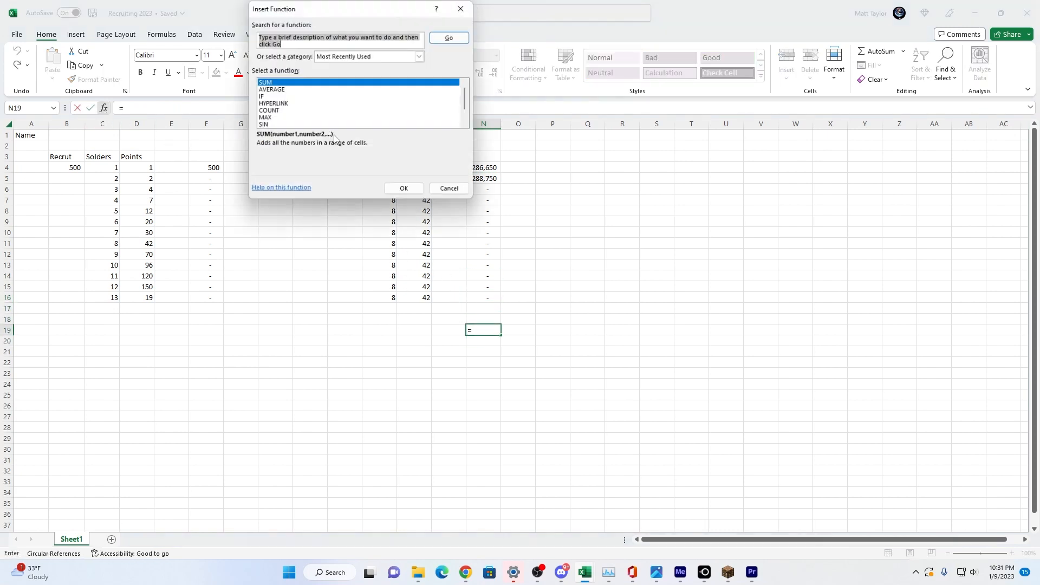
pyautogui.click(398, 186)
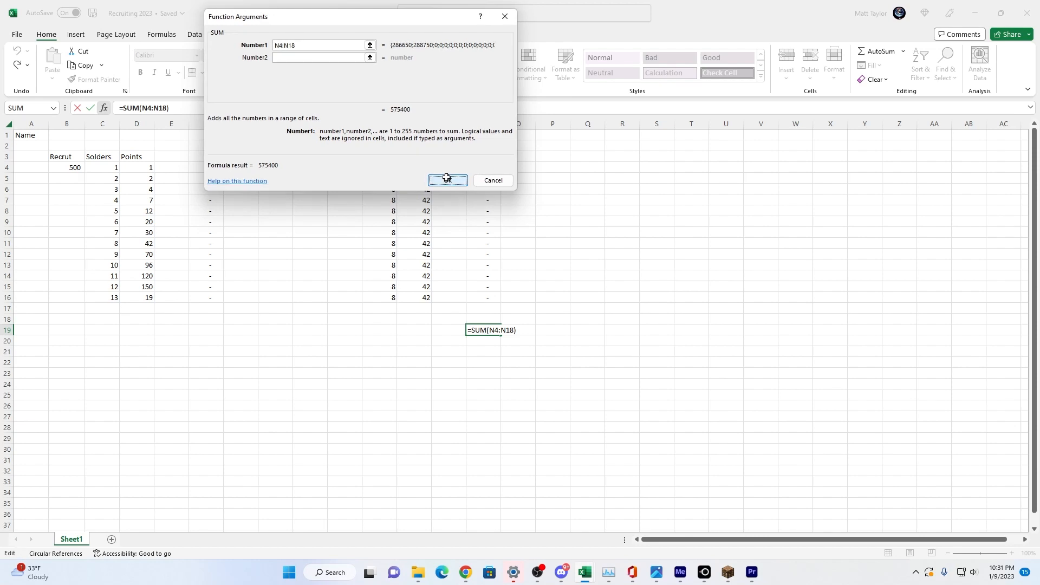
pyautogui.click(446, 177)
# - Shorten the sum range of the total in N19 so that it ends at N16
pyautogui.moveTo(484, 168); pyautogui.dragTo(482, 219)
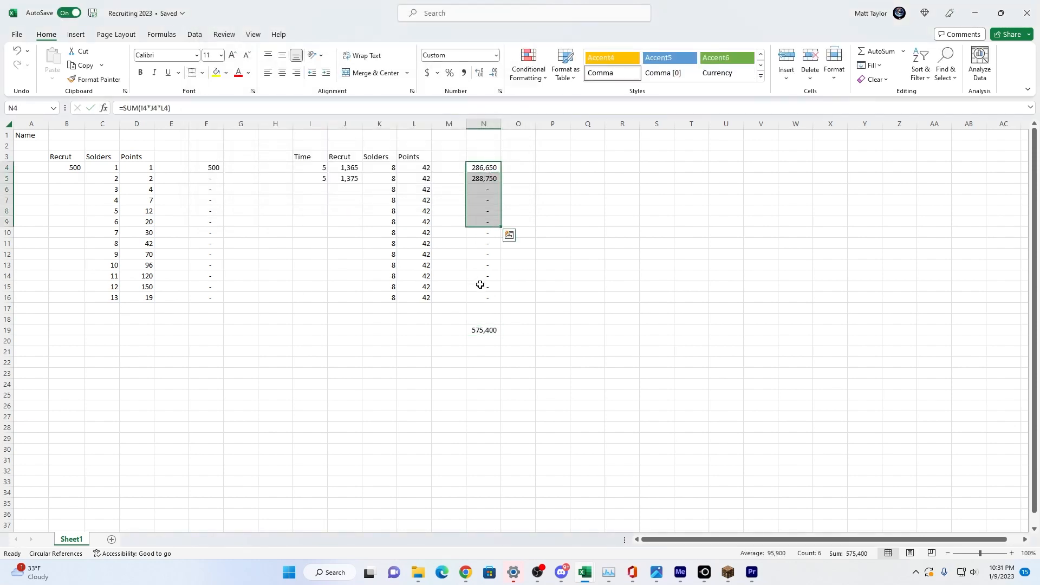
pyautogui.click(485, 329)
pyautogui.doubleClick(484, 328)
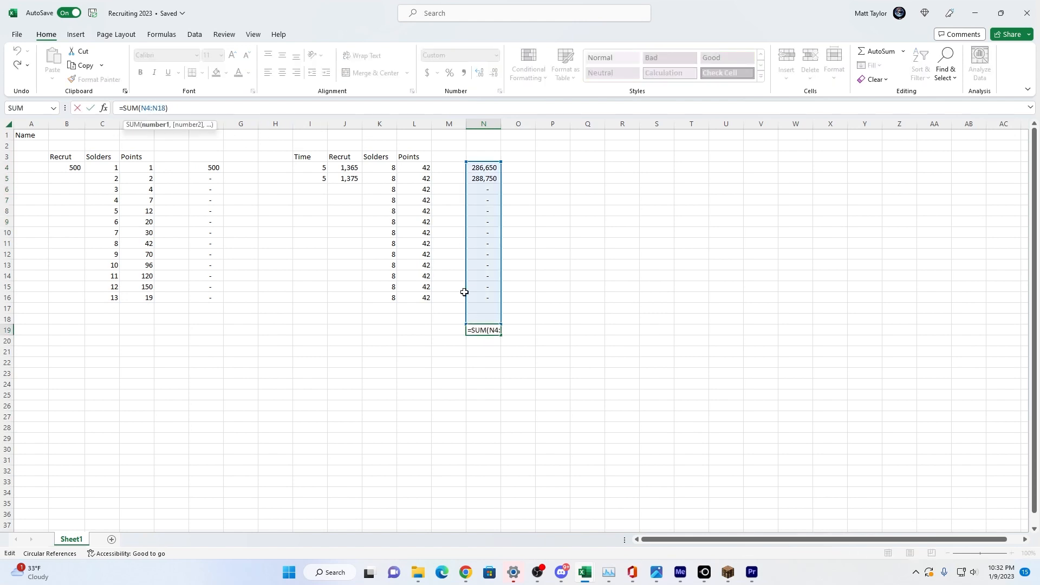
pyautogui.moveTo(500, 318); pyautogui.dragTo(499, 302)
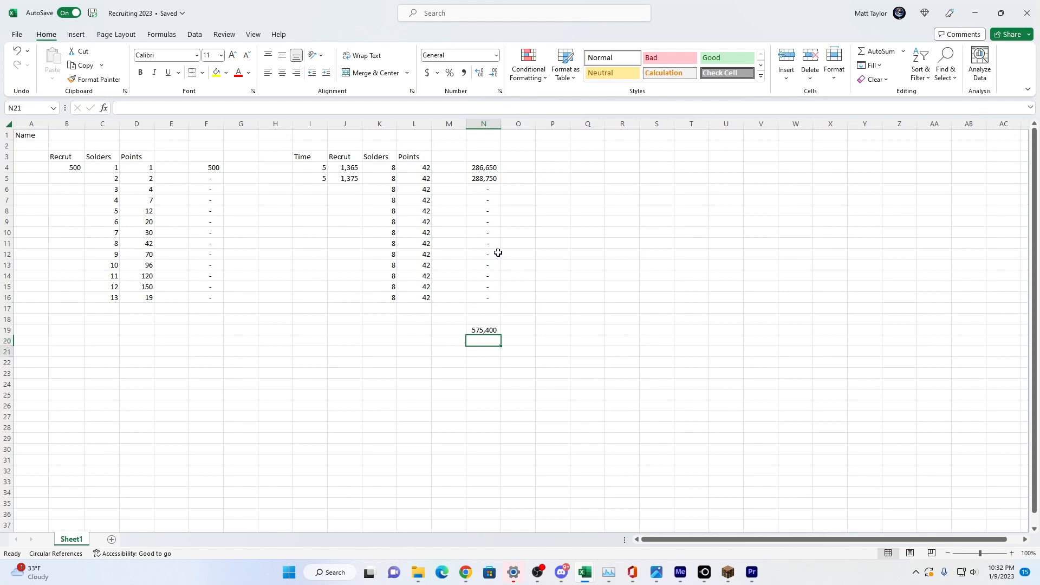
# - Enter 5123000 in cell N21 below the total
pyautogui.press('Down')
pyautogui.press('Down')
pyautogui.press('Up')
pyautogui.write('512')
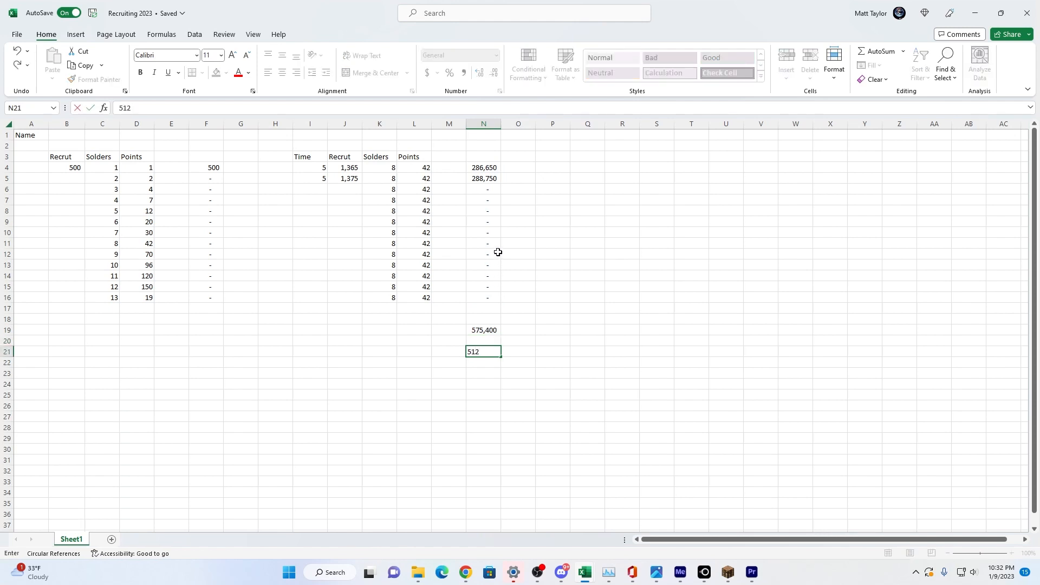
pyautogui.write('3000')
pyautogui.hotkey('ctrl', 'Return')
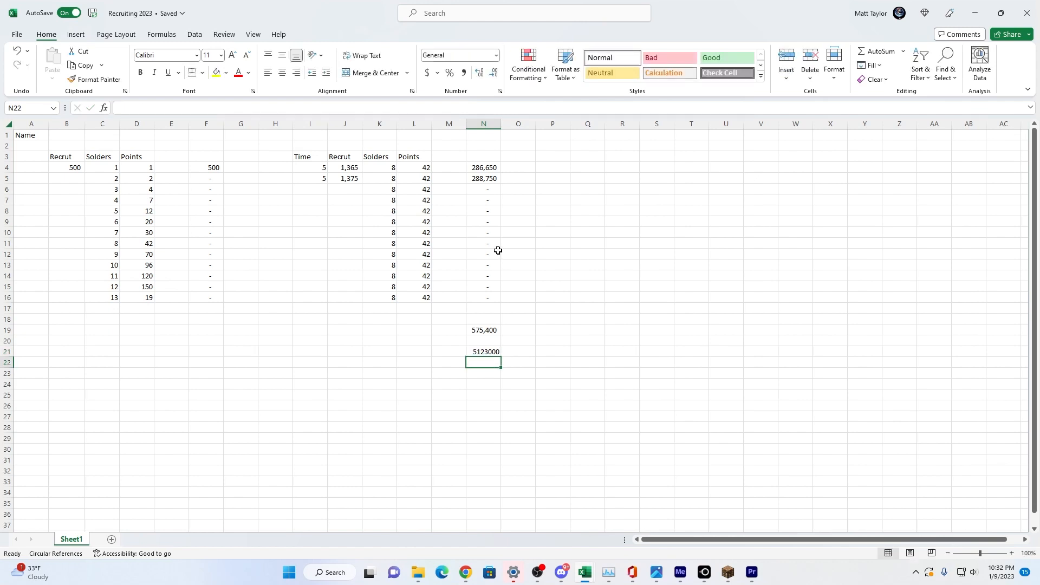
# - Set cell N21 to 521300 and format it with a thousands separator and no decimals
pyautogui.write('5')
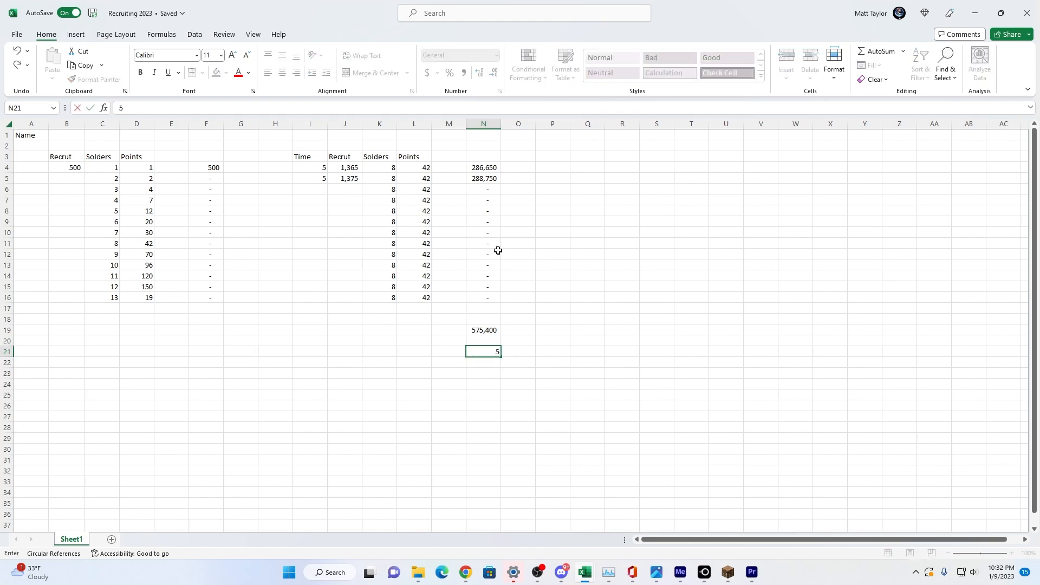
pyautogui.write('21300')
pyautogui.hotkey('ctrl', 'Return')
pyautogui.click(464, 74)
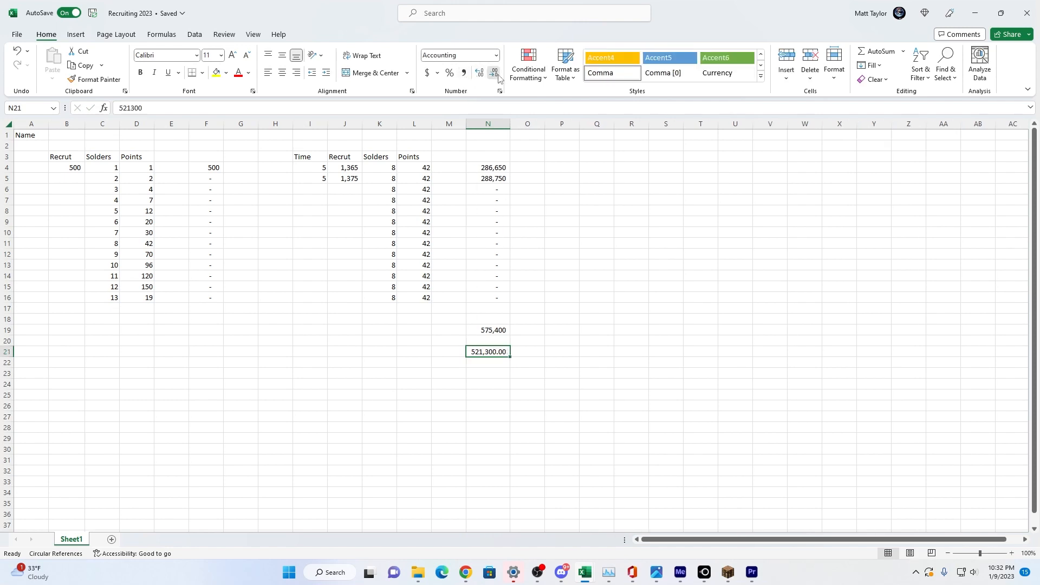
pyautogui.click(557, 190)
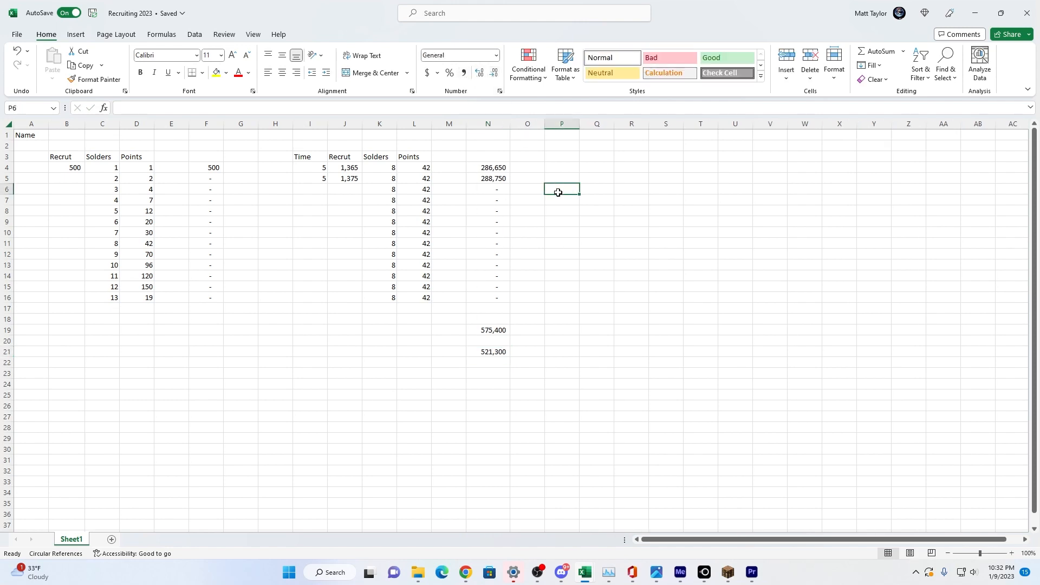
pyautogui.click(610, 242)
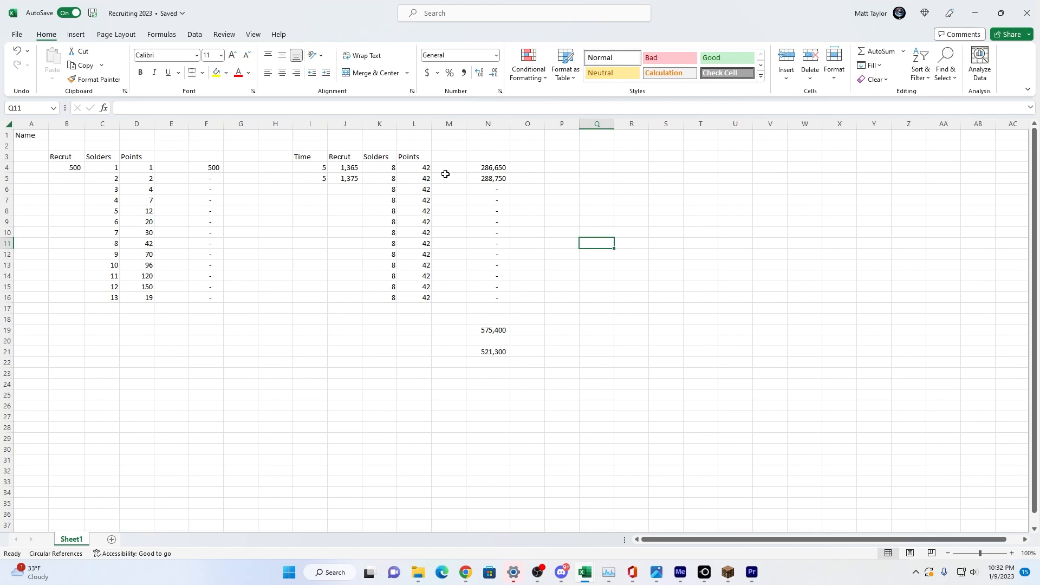
# - Clear the recruit count from cell B4 in the soldier points table
pyautogui.click(68, 168)
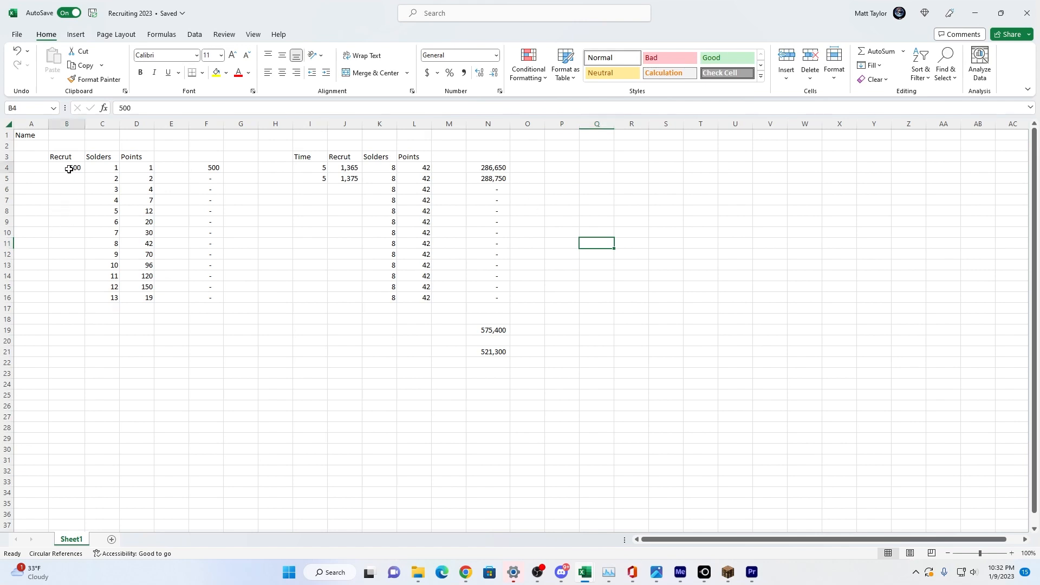
pyautogui.press('Delete')
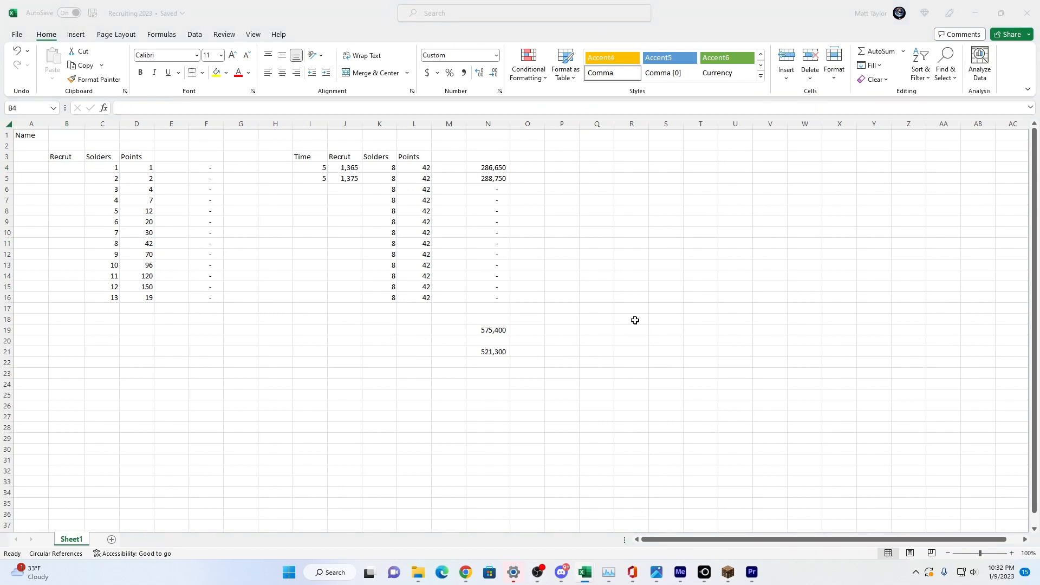
pyautogui.click(593, 211)
pyautogui.press('Up')
pyautogui.press('Left')
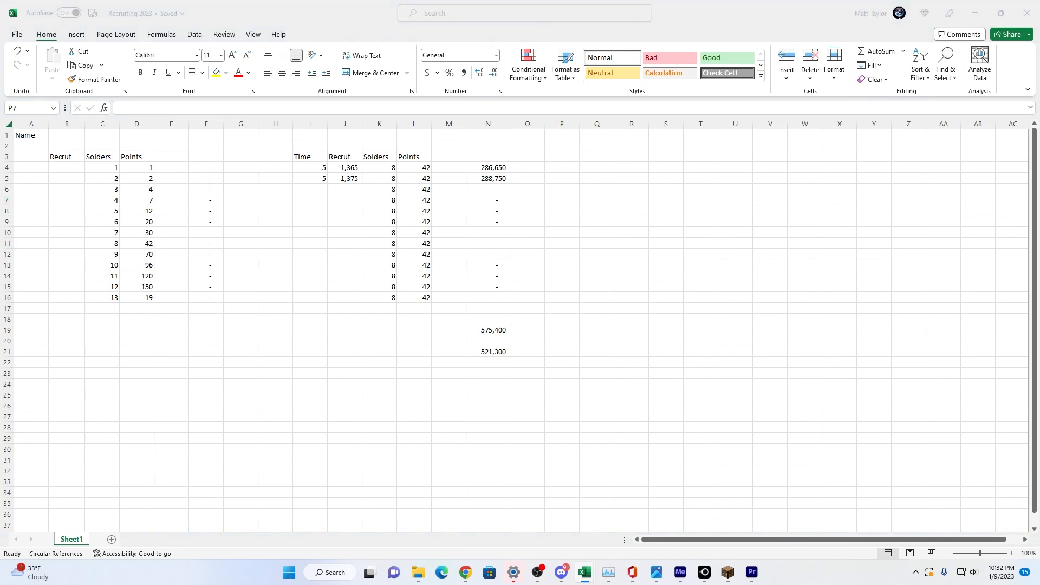
# - Enter 5 in cell P6 and 1365 in cell P7 beside the level 8 table
pyautogui.click(561, 211)
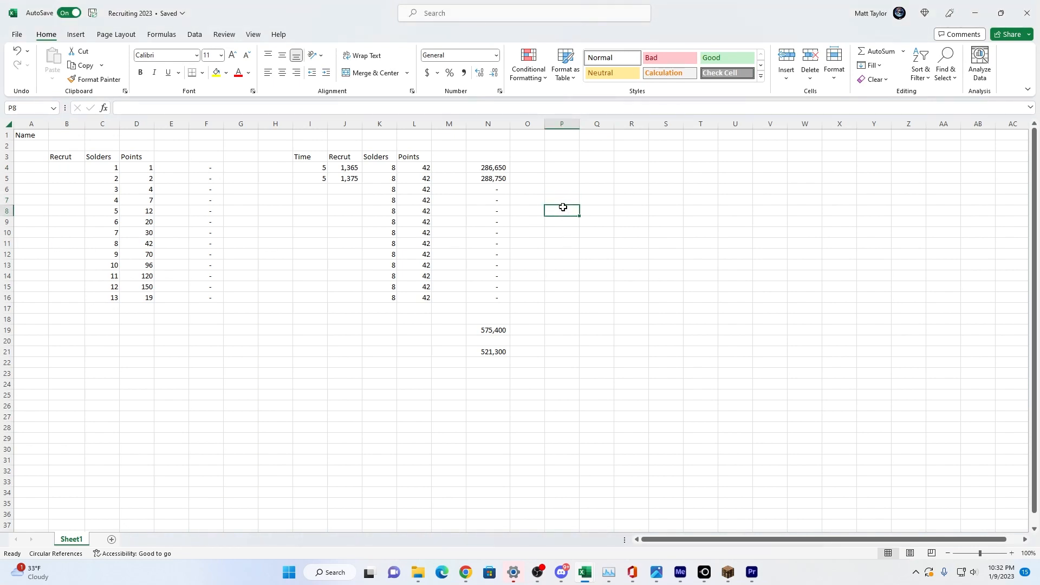
pyautogui.press('Up')
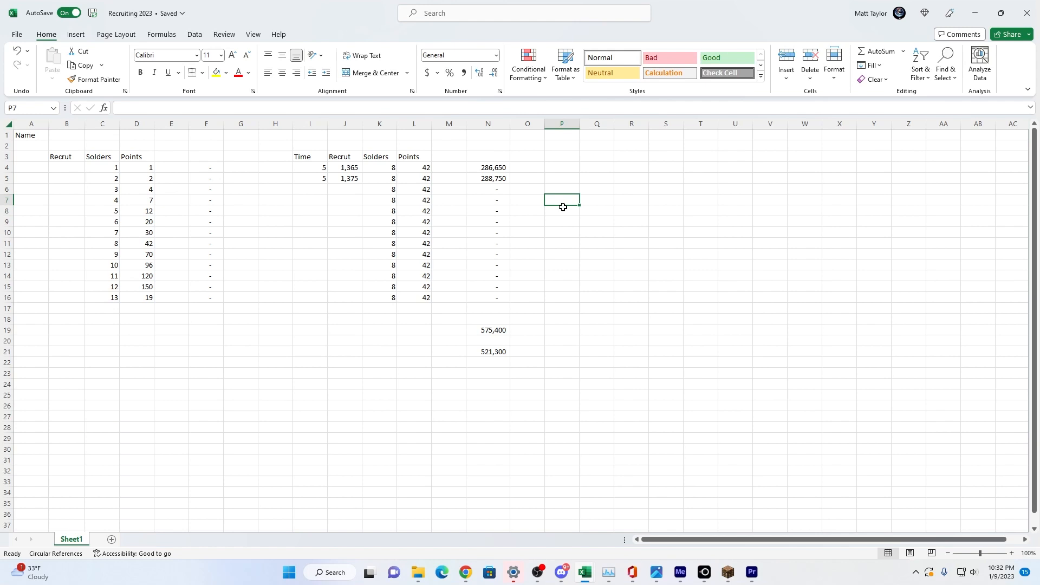
pyautogui.press('Up')
pyautogui.press('Up')
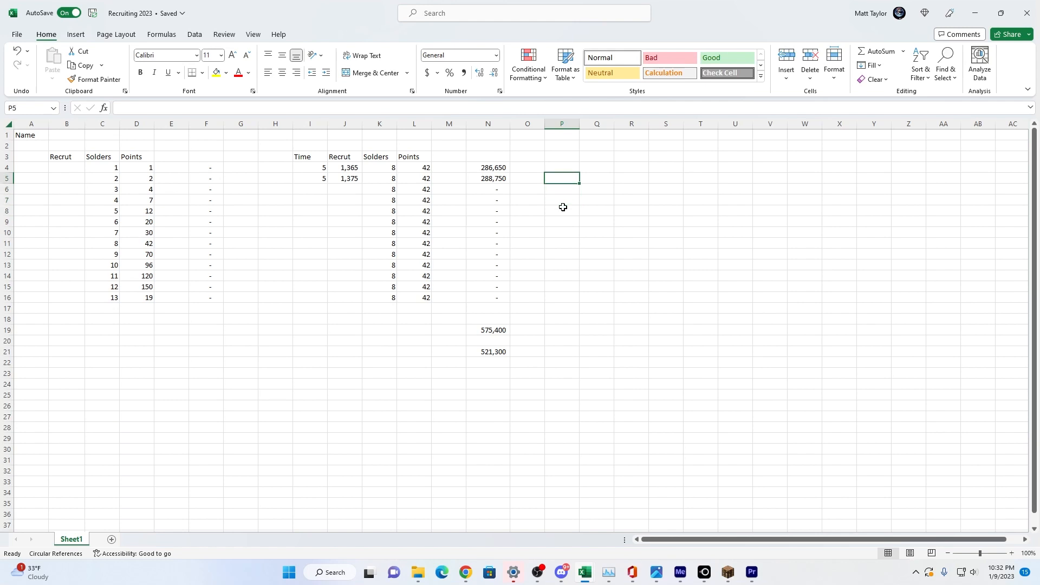
pyautogui.press('Down')
pyautogui.press('Right')
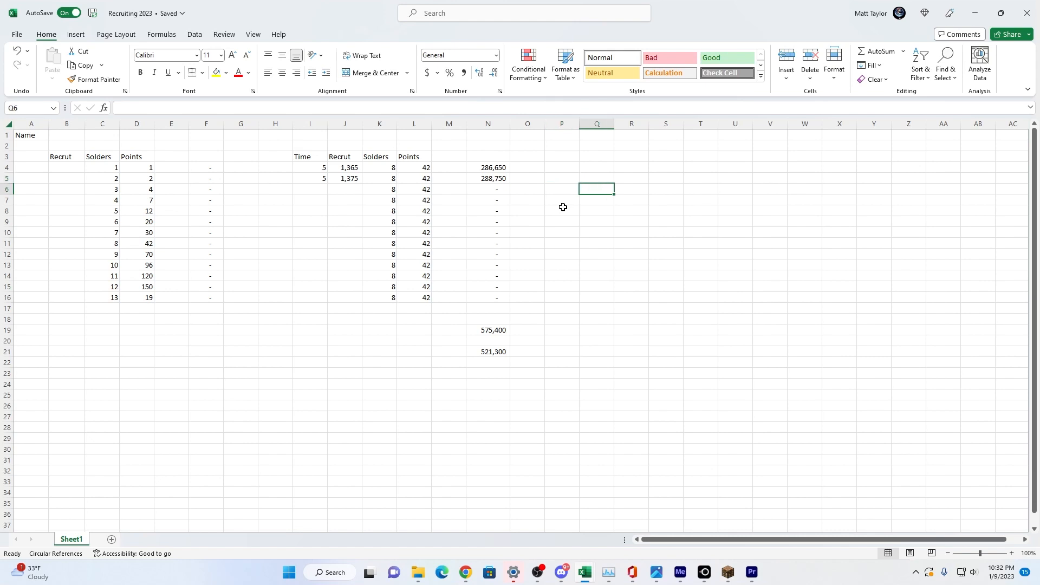
pyautogui.press('Left')
pyautogui.write('6')
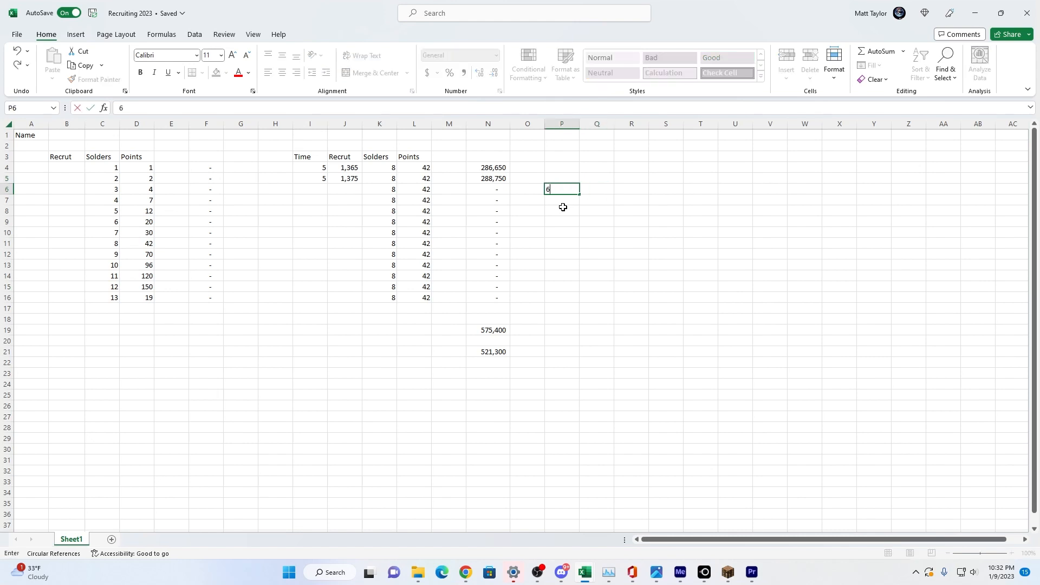
pyautogui.press('Return')
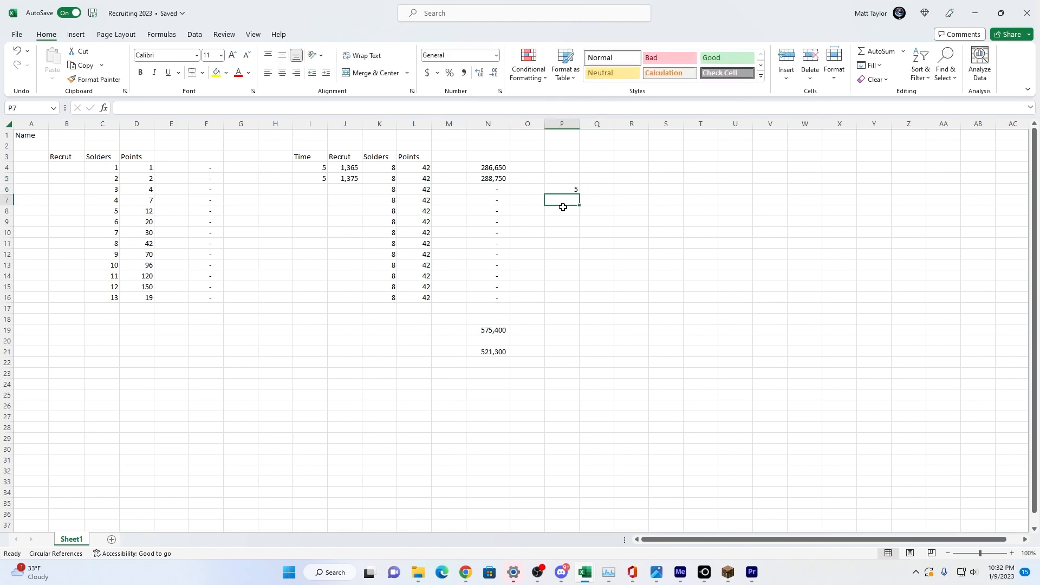
pyautogui.write('13')
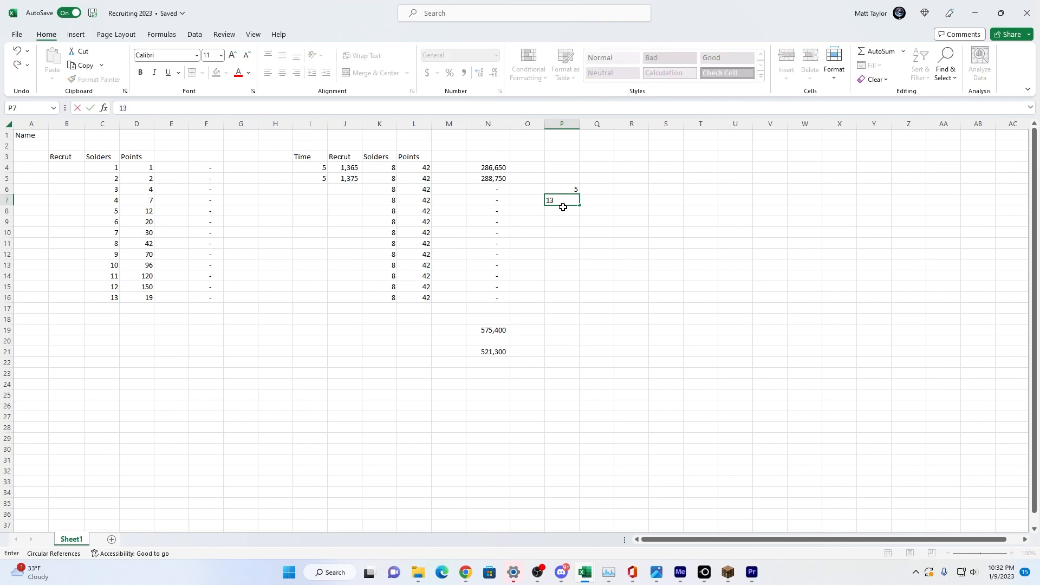
pyautogui.write('65')
pyautogui.press('Return')
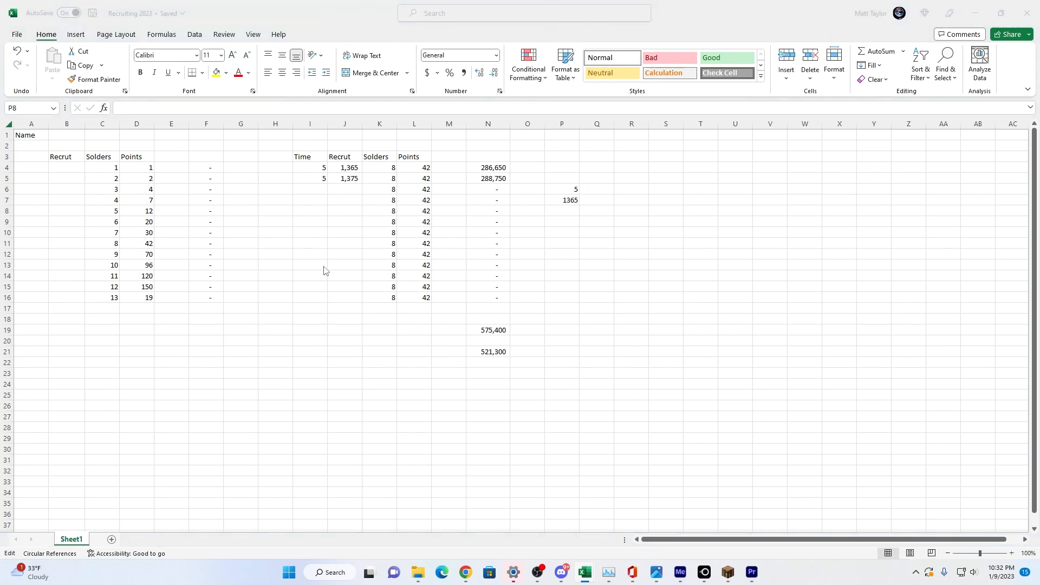
# - Insert a SUM function in cell P8 that multiplies P6 by P7
pyautogui.click(570, 211)
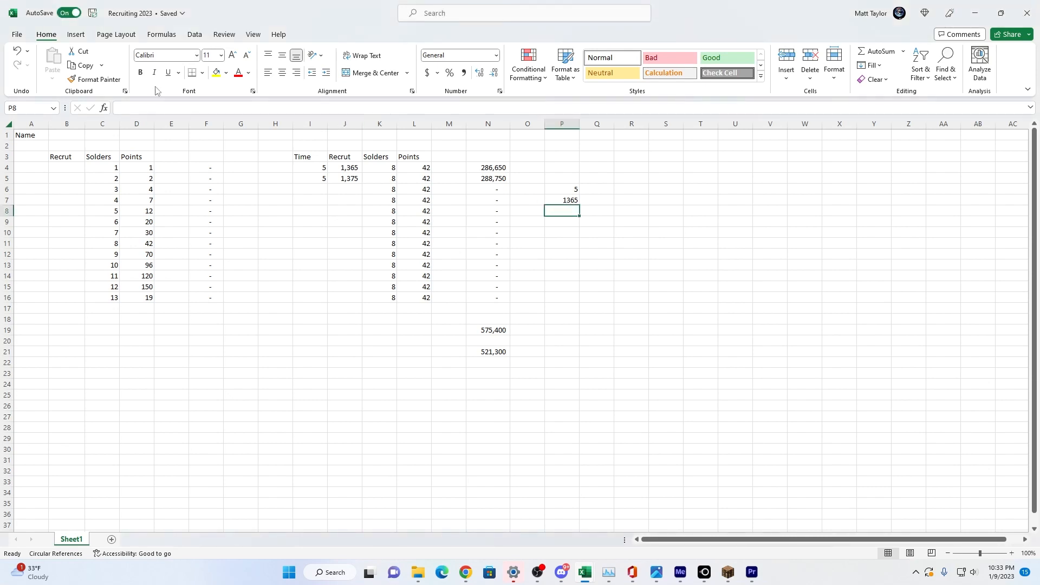
pyautogui.hotkey('shift', 'F3')
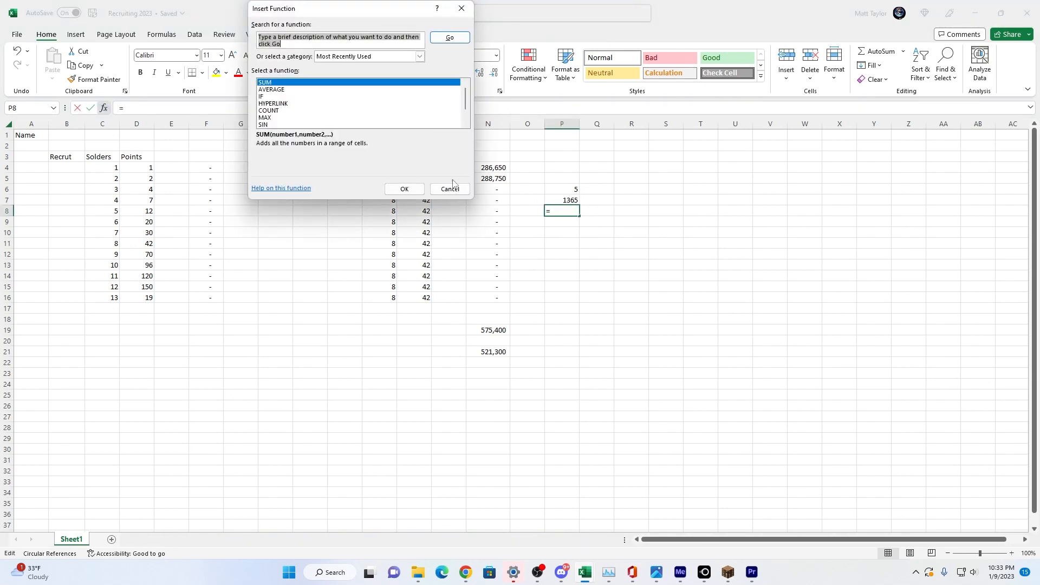
pyautogui.click(414, 191)
pyautogui.moveTo(568, 189); pyautogui.dragTo(568, 200)
pyautogui.press('Left')
pyautogui.press('Left')
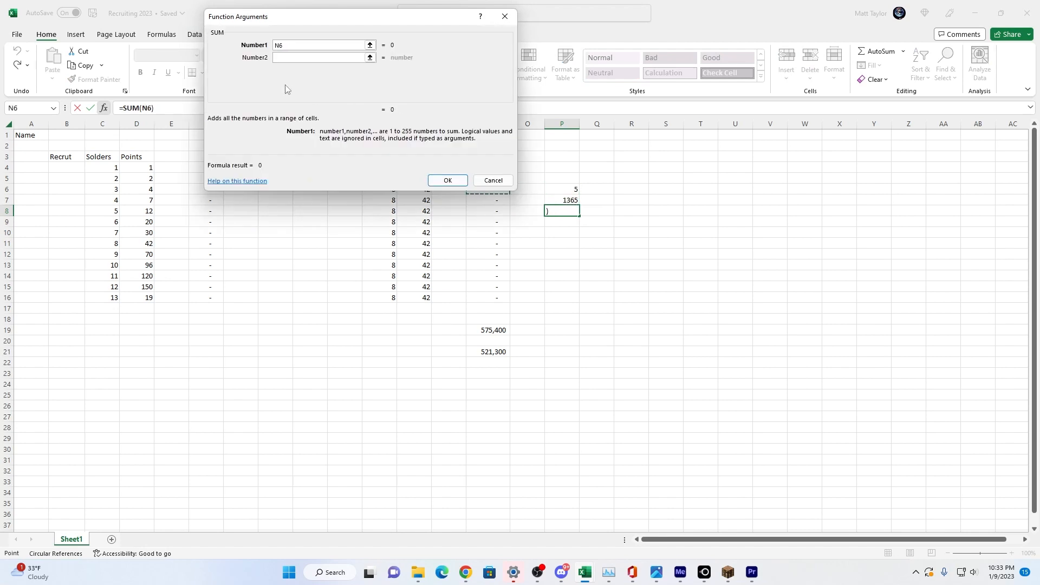
pyautogui.press('Up')
pyautogui.press('Right')
pyautogui.press('Right')
pyautogui.press('Right')
pyautogui.press('Down')
pyautogui.press('Left')
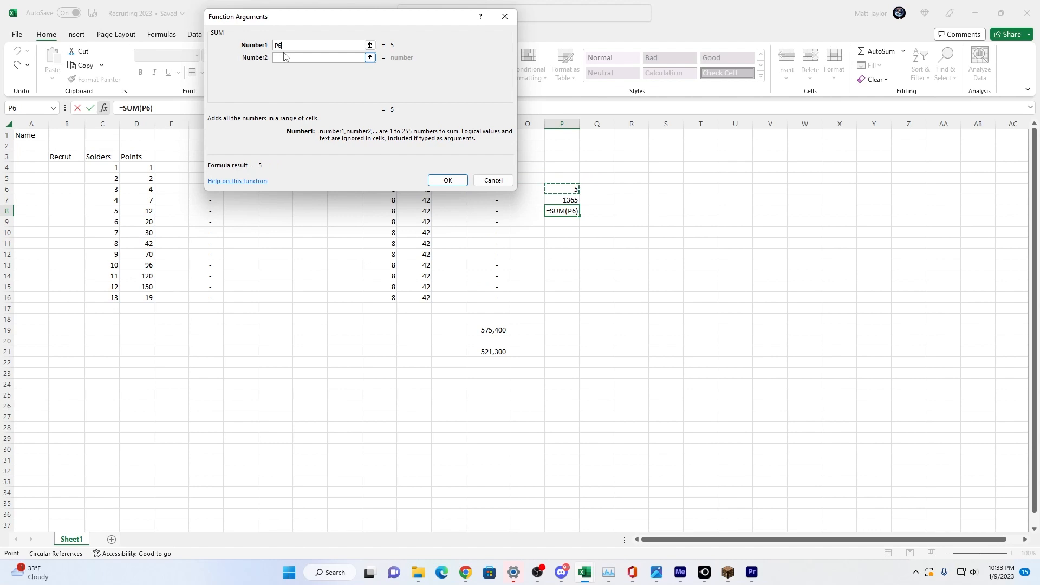
pyautogui.write('*')
pyautogui.click(563, 202)
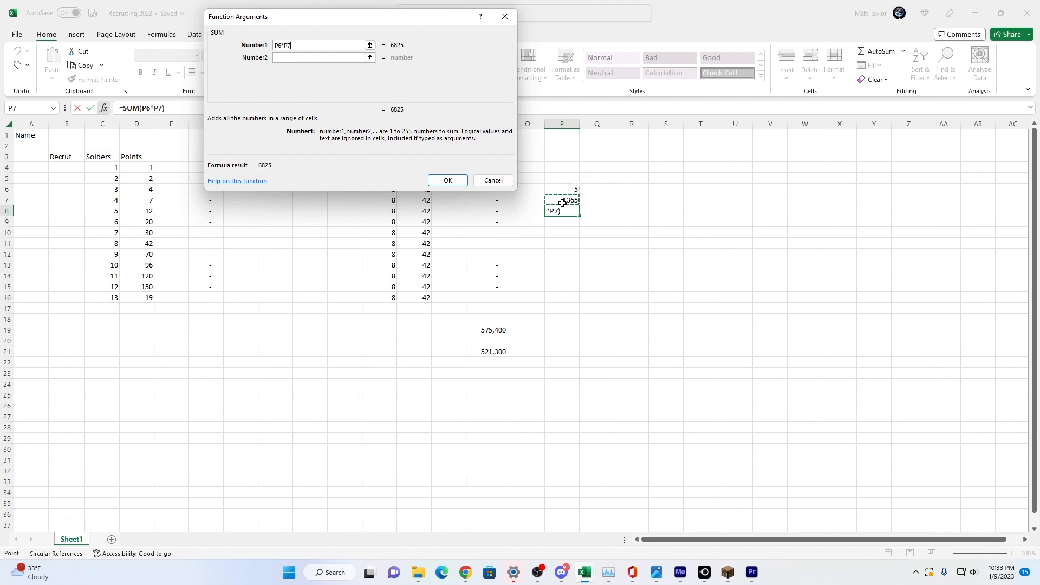
pyautogui.press('Return')
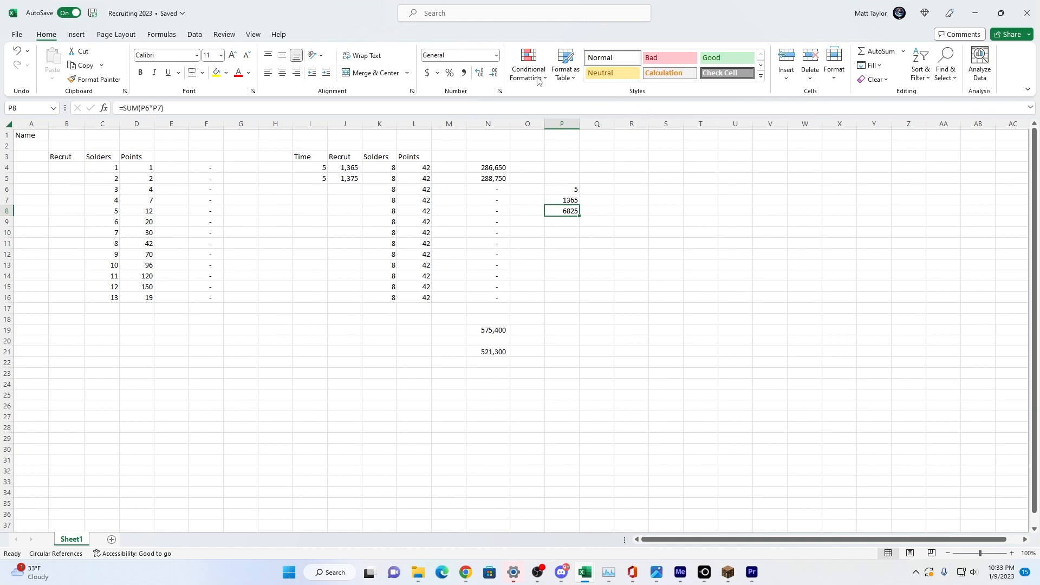
# - Format cells P7 and P8 with a thousands separator and no decimals
pyautogui.click(464, 74)
pyautogui.click(494, 74)
pyautogui.click(494, 74)
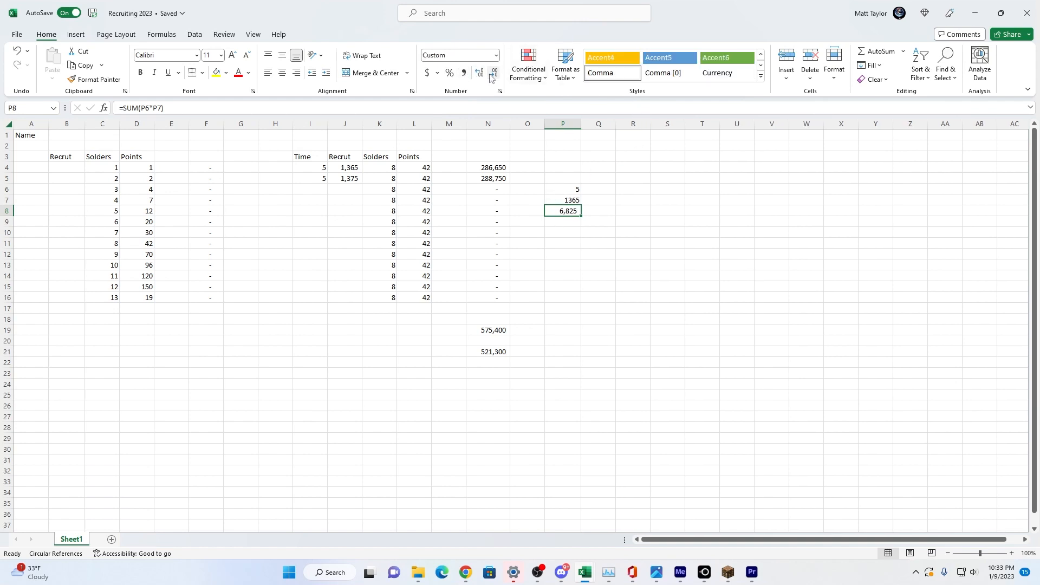
pyautogui.click(589, 219)
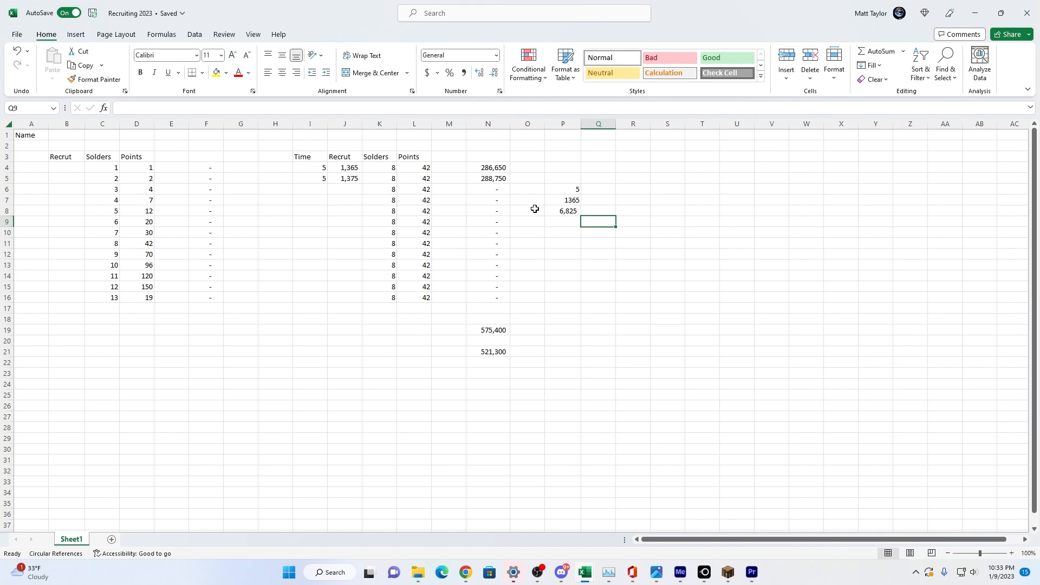
pyautogui.moveTo(569, 200); pyautogui.dragTo(566, 212)
pyautogui.click(463, 73)
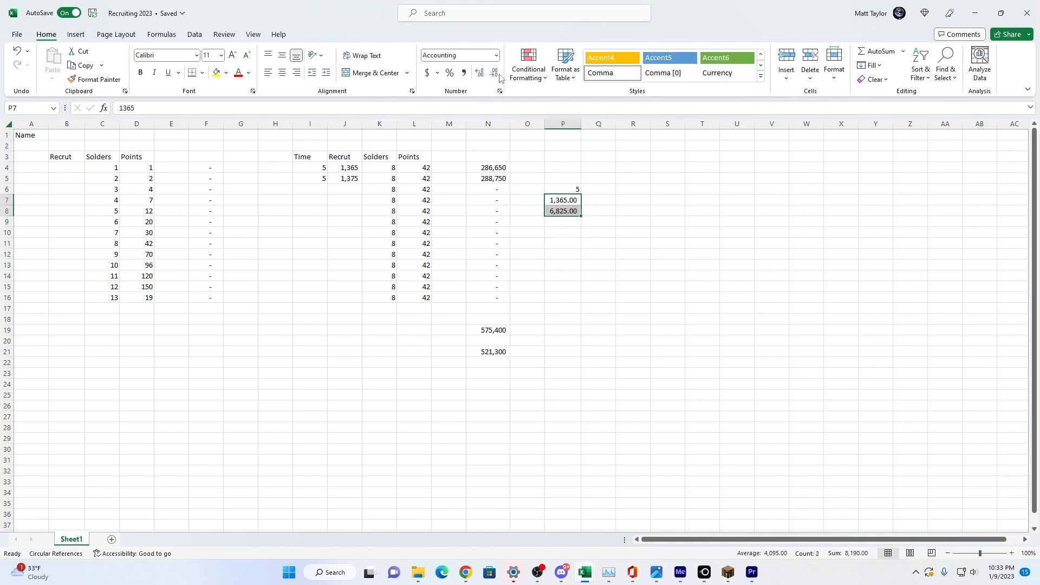
pyautogui.click(494, 73)
pyautogui.click(494, 73)
pyautogui.click(632, 233)
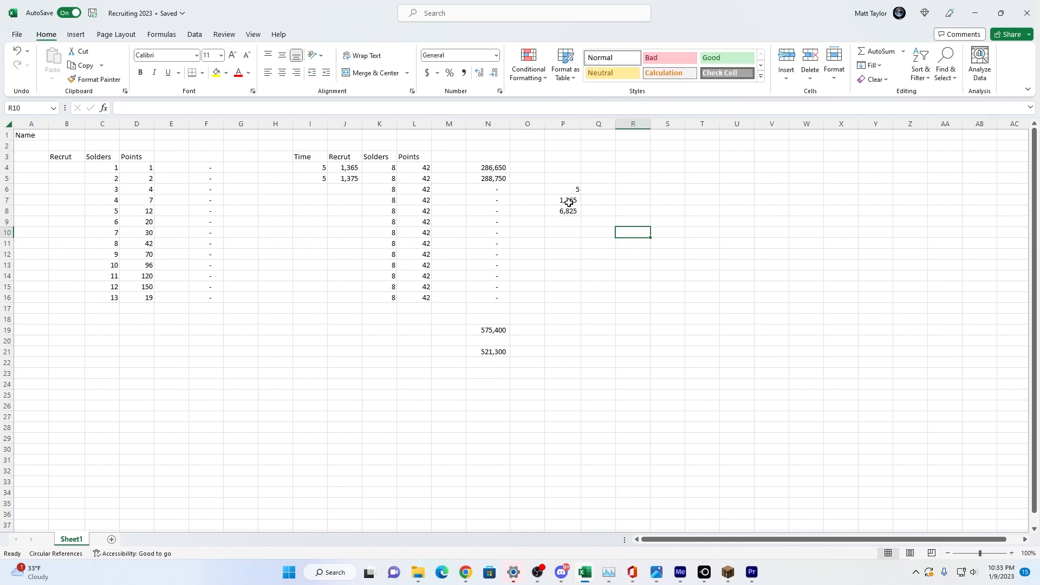
# - Copy the P6:P8 calculation into the neighbouring column, starting at Q6
pyautogui.moveTo(573, 186); pyautogui.dragTo(570, 209)
pyautogui.hotkey('ctrl', 'c')
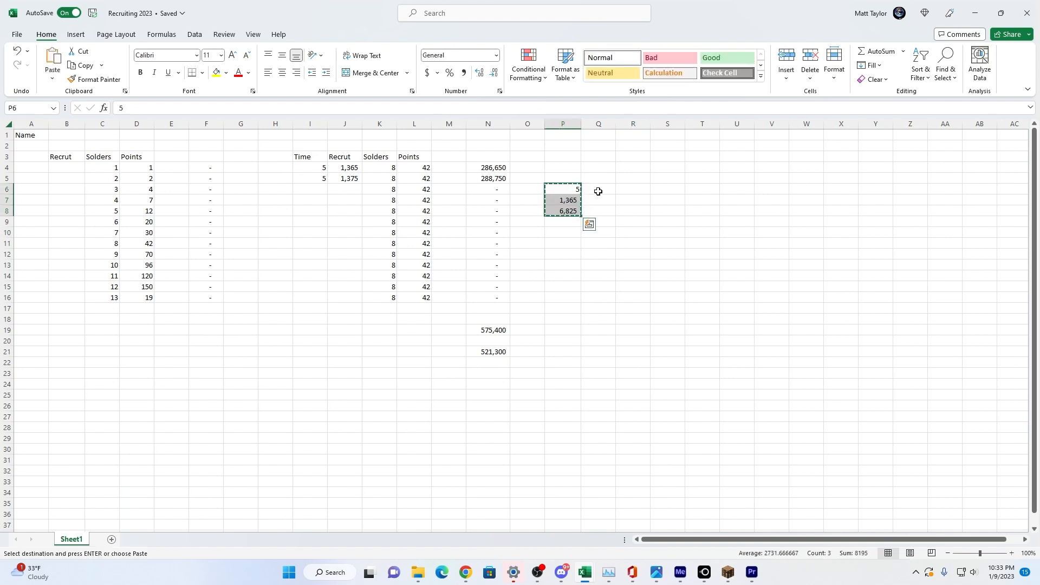
pyautogui.click(598, 191)
pyautogui.hotkey('ctrl', 'v')
# - Insert a SUM function in cell S8 that totals the two products in P8:Q8
pyautogui.click(674, 211)
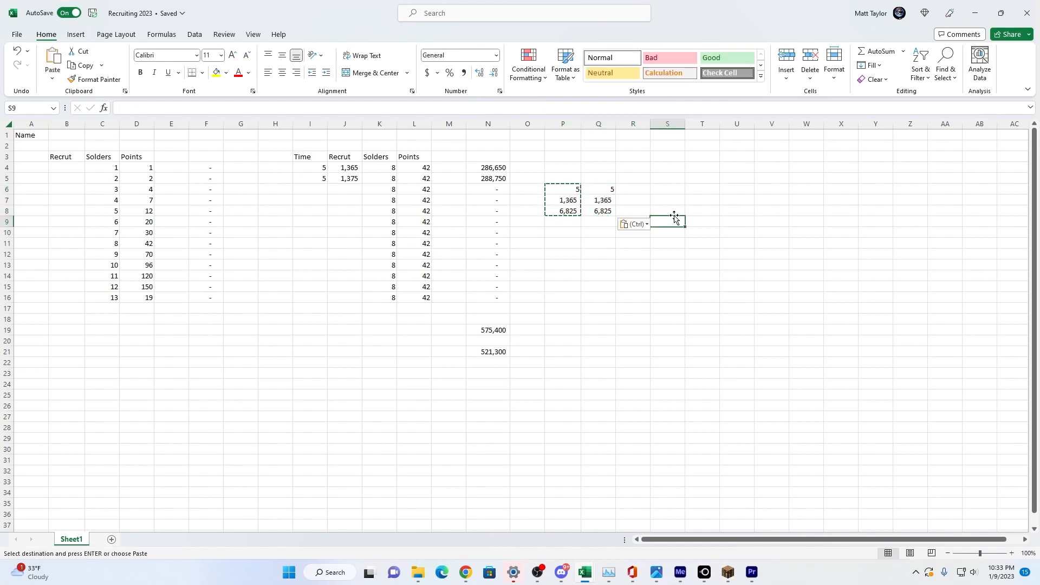
pyautogui.click(103, 107)
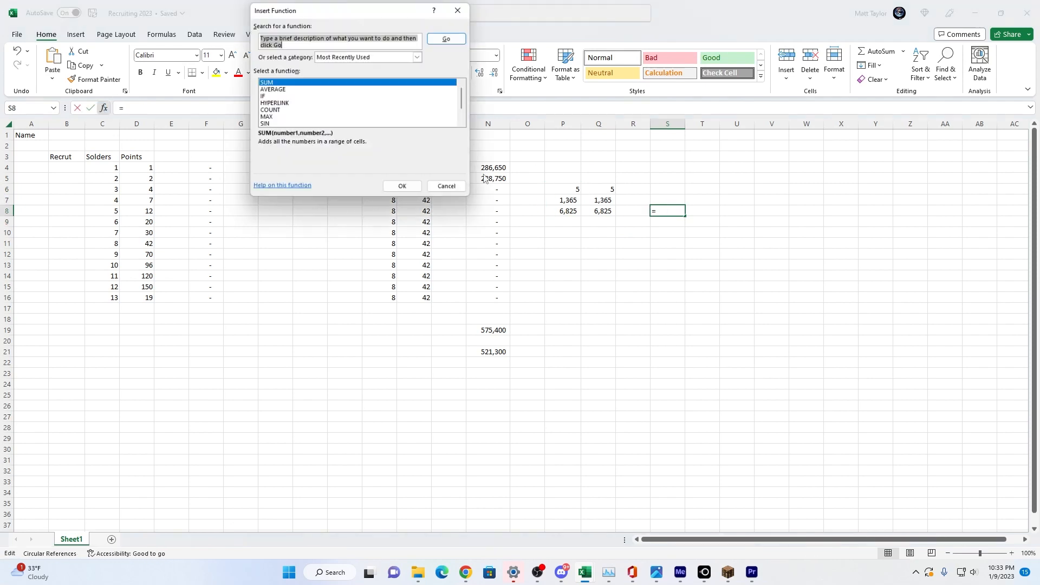
pyautogui.click(404, 189)
pyautogui.moveTo(557, 212); pyautogui.dragTo(599, 213)
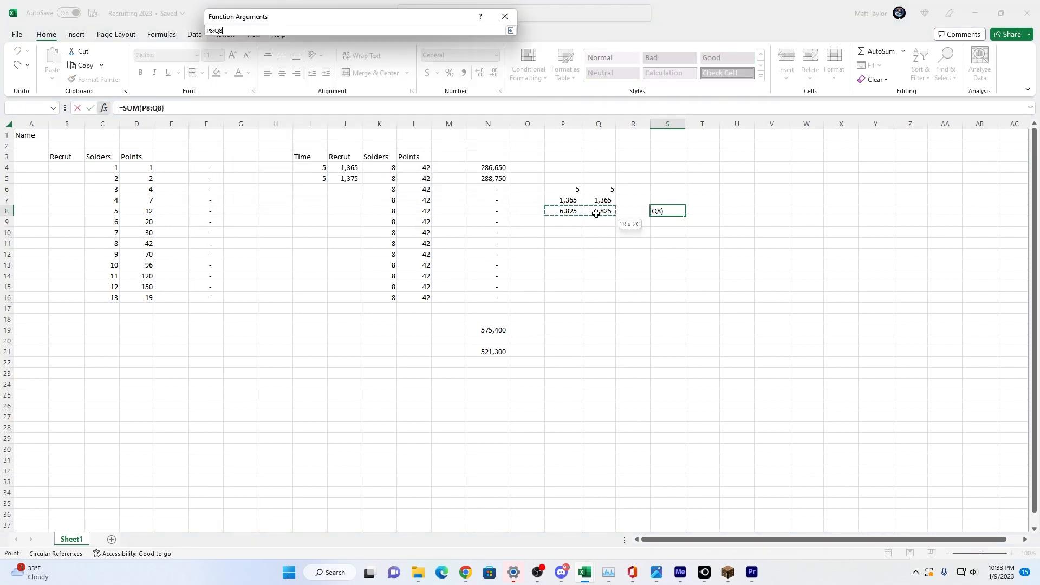
pyautogui.press('Return')
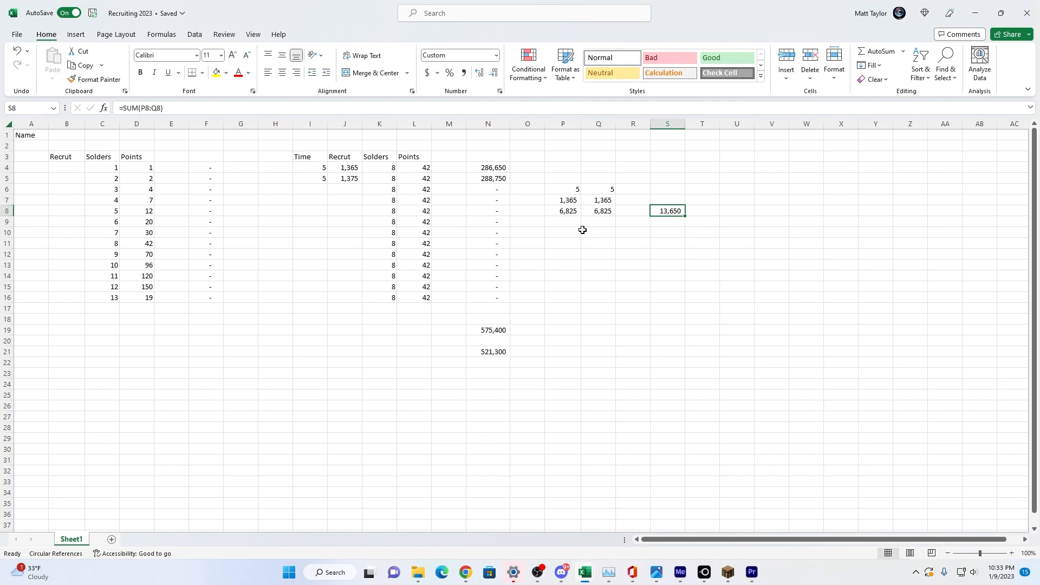
# - Copy the second recruit count from J5 into cell Q7
pyautogui.click(360, 178)
pyautogui.hotkey('ctrl', 'c')
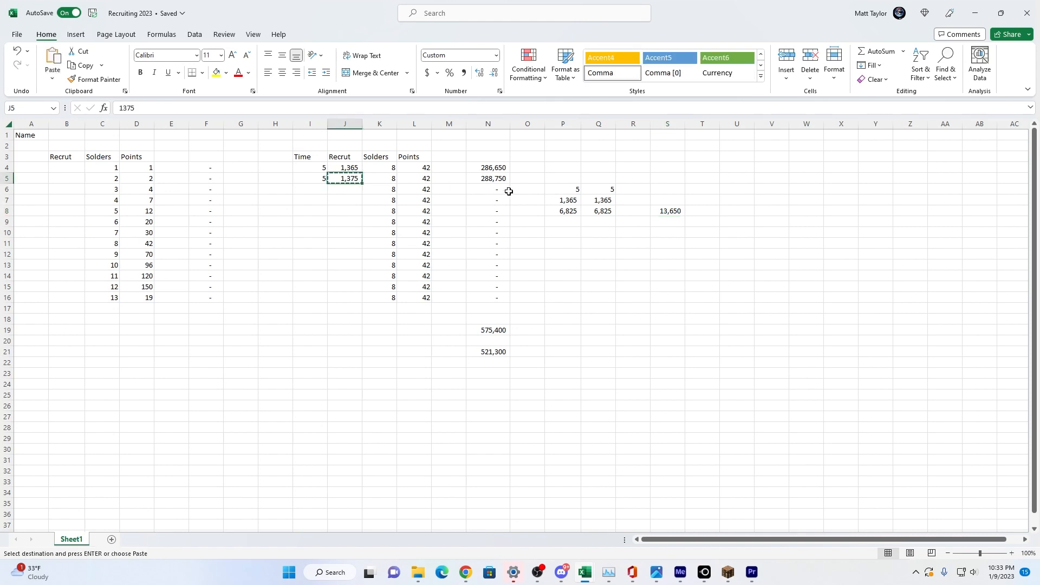
pyautogui.click(612, 202)
pyautogui.hotkey('ctrl', 'v')
pyautogui.click(735, 198)
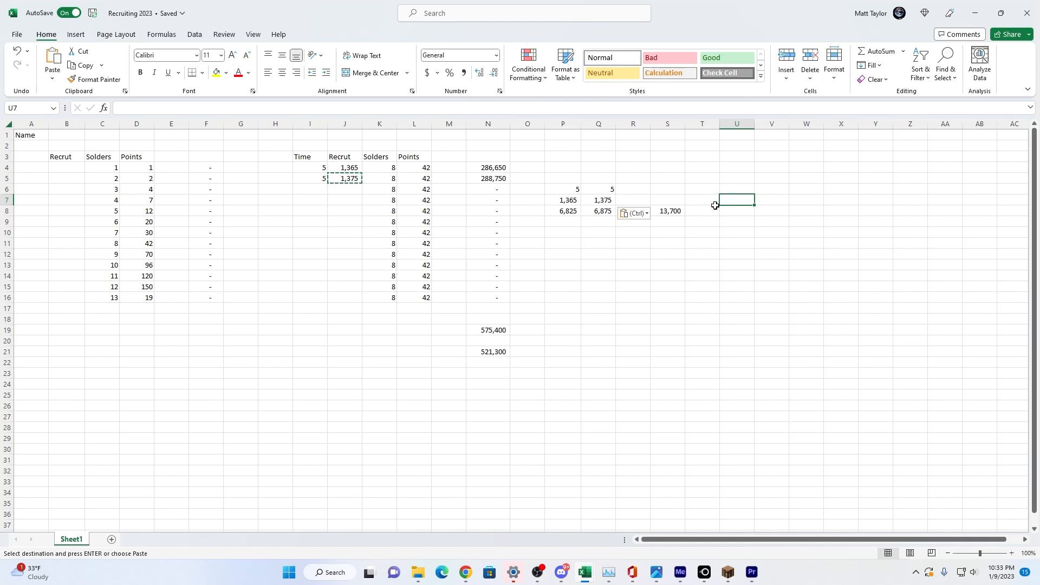
pyautogui.click(645, 267)
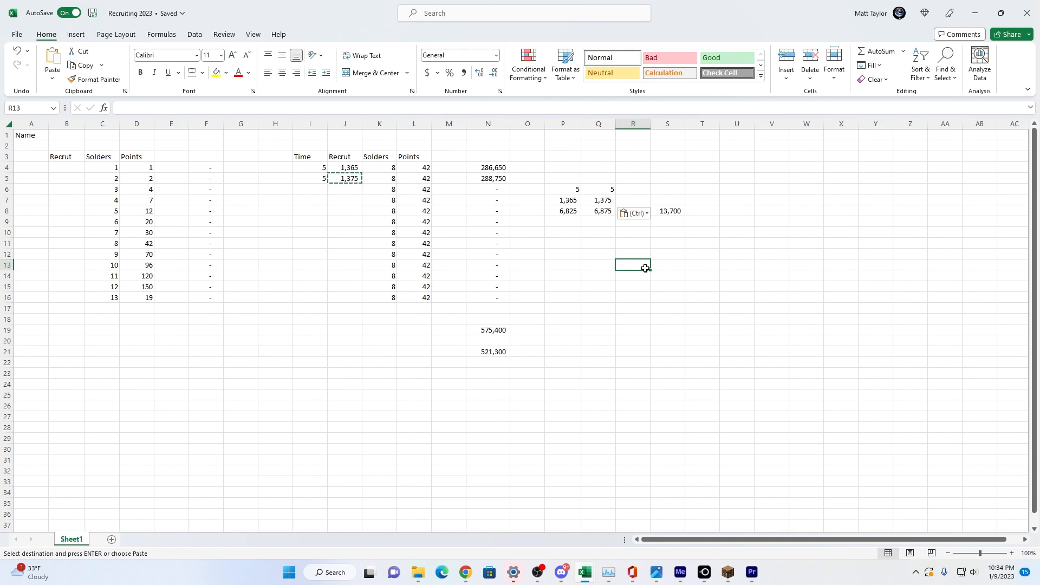
# - Duplicate the calculation block P6:S8 further down, starting at cell P13
pyautogui.click(561, 203)
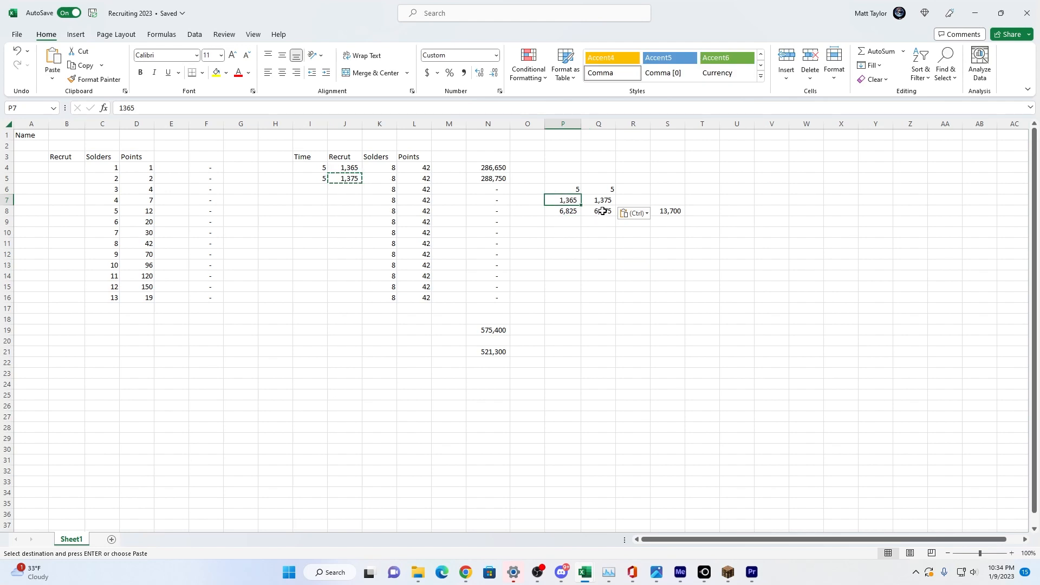
pyautogui.moveTo(573, 190); pyautogui.dragTo(664, 211)
pyautogui.hotkey('ctrl', 'c')
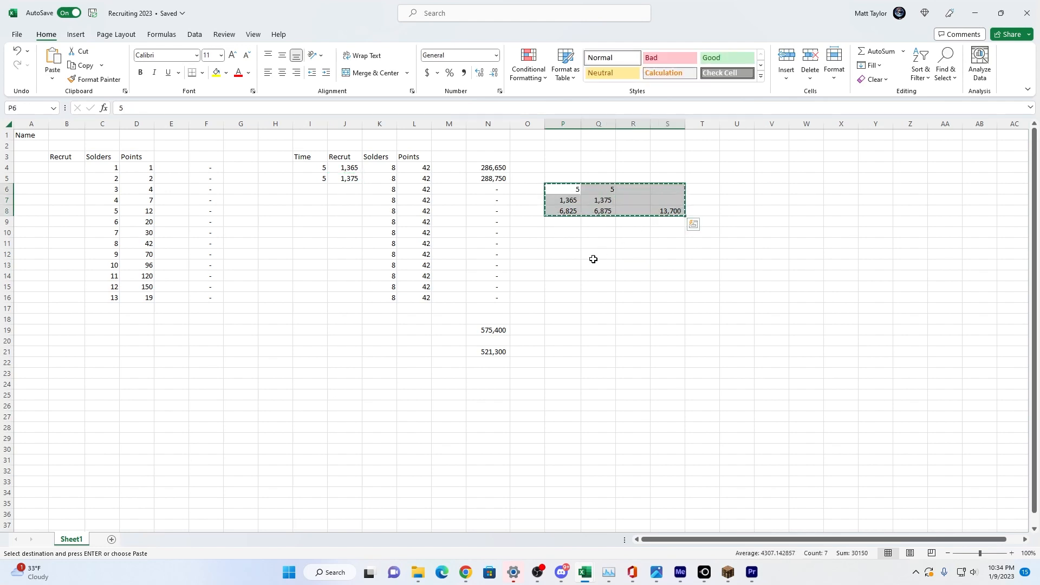
pyautogui.click(569, 263)
pyautogui.hotkey('ctrl', 'v')
pyautogui.click(596, 297)
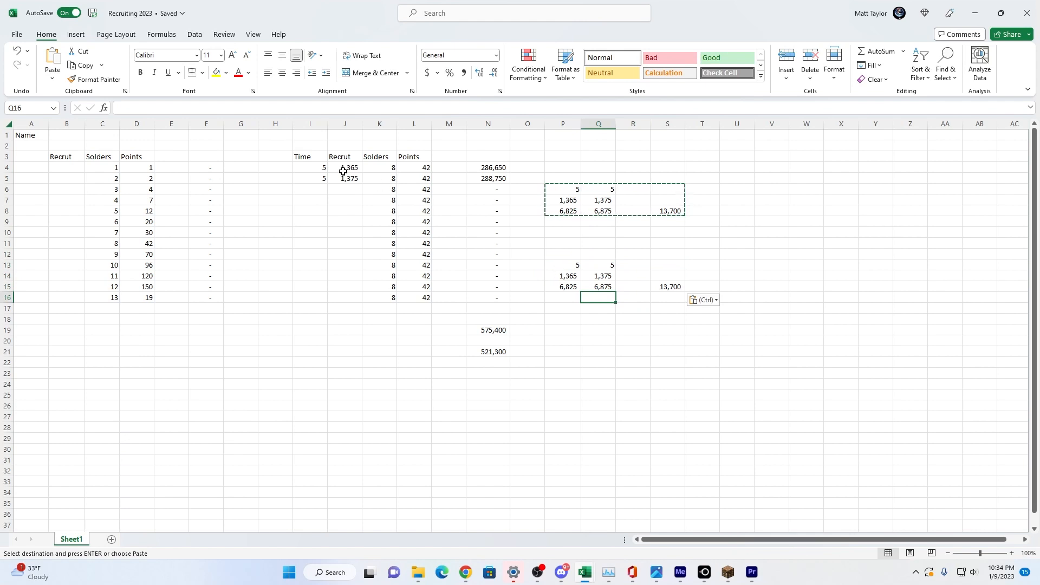
# - Copy the recruit count in Q14 of the duplicated block into P14
pyautogui.click(597, 274)
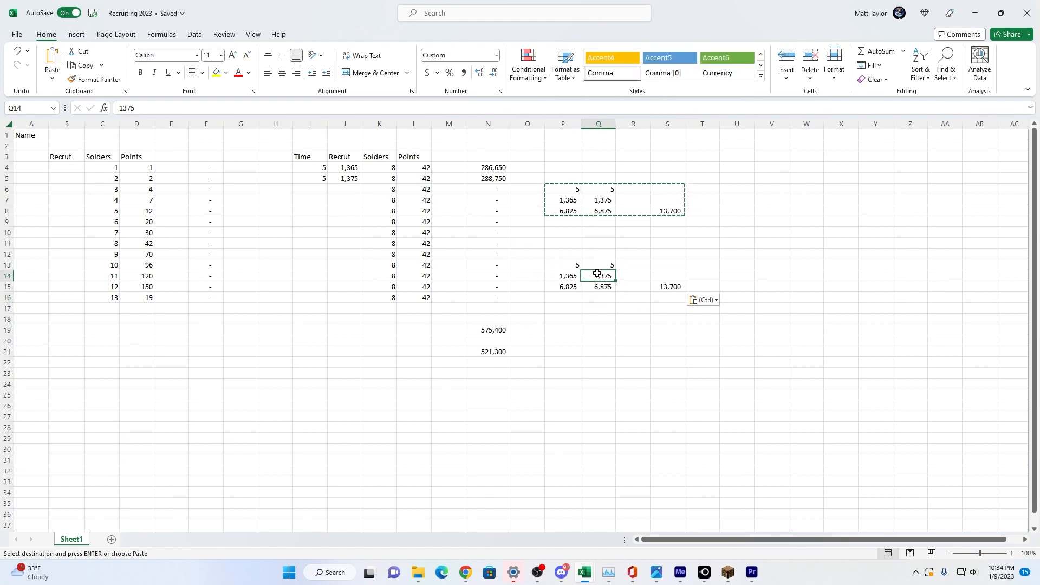
pyautogui.hotkey('ctrl', 'c')
pyautogui.click(566, 274)
pyautogui.hotkey('ctrl', 'v')
pyautogui.click(700, 254)
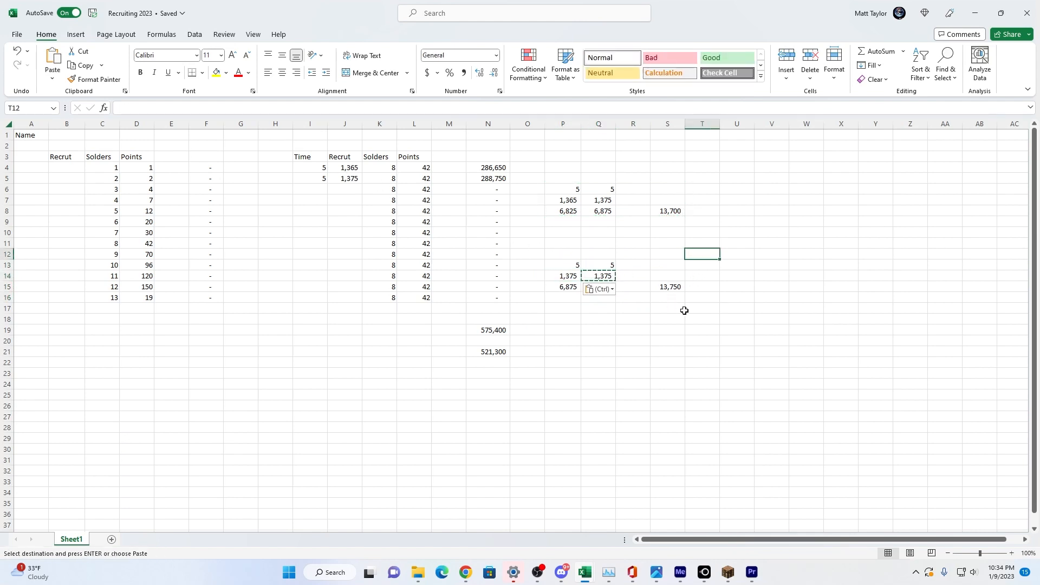
pyautogui.click(755, 233)
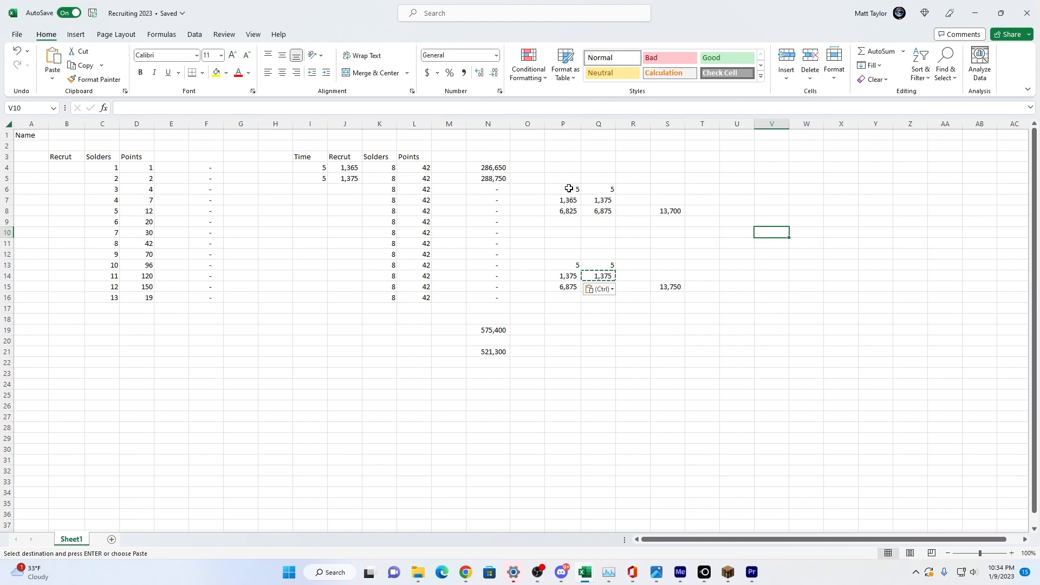
# - Duplicate the calculation block P6:S8 above the original, starting at cell P1
pyautogui.moveTo(567, 189); pyautogui.dragTo(671, 213)
pyautogui.hotkey('ctrl', 'c')
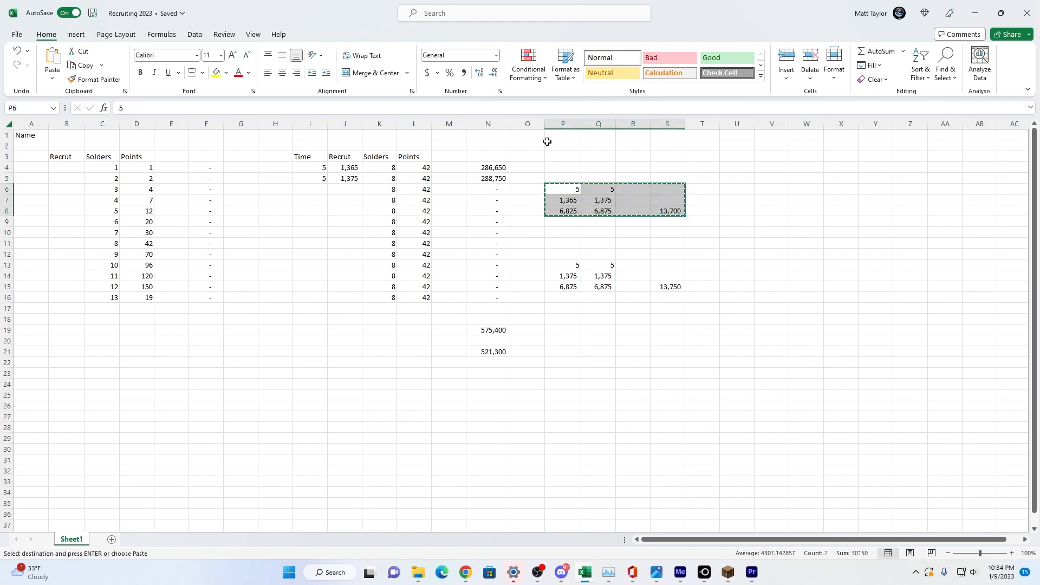
pyautogui.click(553, 135)
pyautogui.hotkey('ctrl', 'v')
pyautogui.click(771, 201)
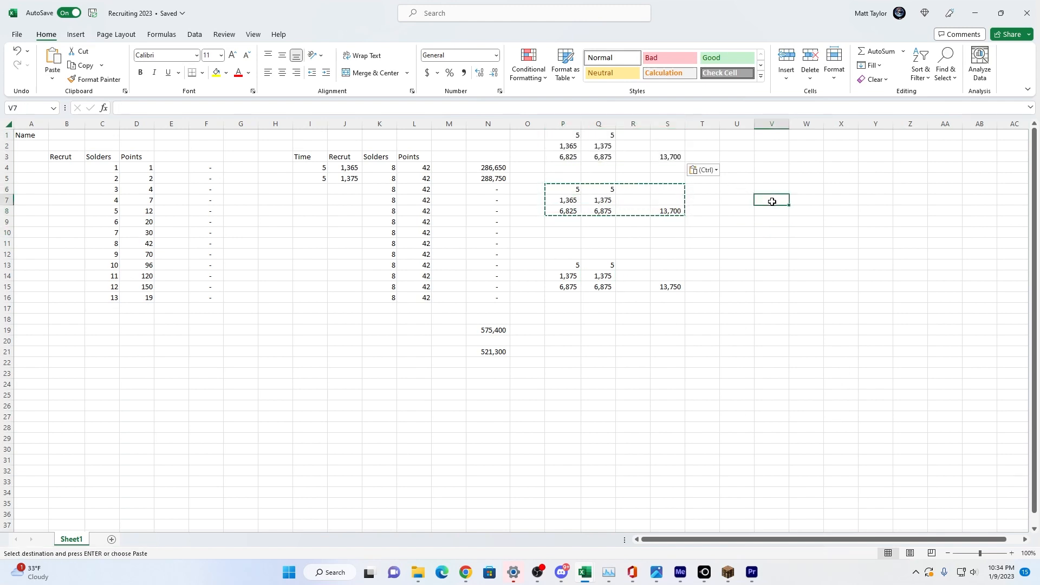
# - Copy the first recruit count from P7 into cell Q2 of the upper duplicate block
pyautogui.click(608, 200)
pyautogui.click(566, 200)
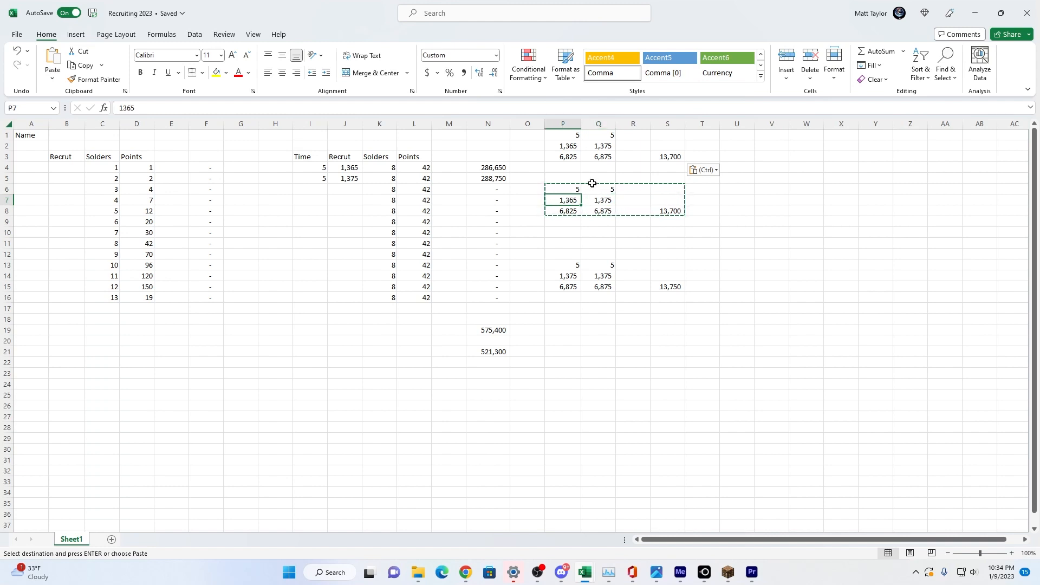
pyautogui.hotkey('ctrl', 'c')
pyautogui.click(599, 145)
pyautogui.hotkey('ctrl', 'v')
pyautogui.click(734, 198)
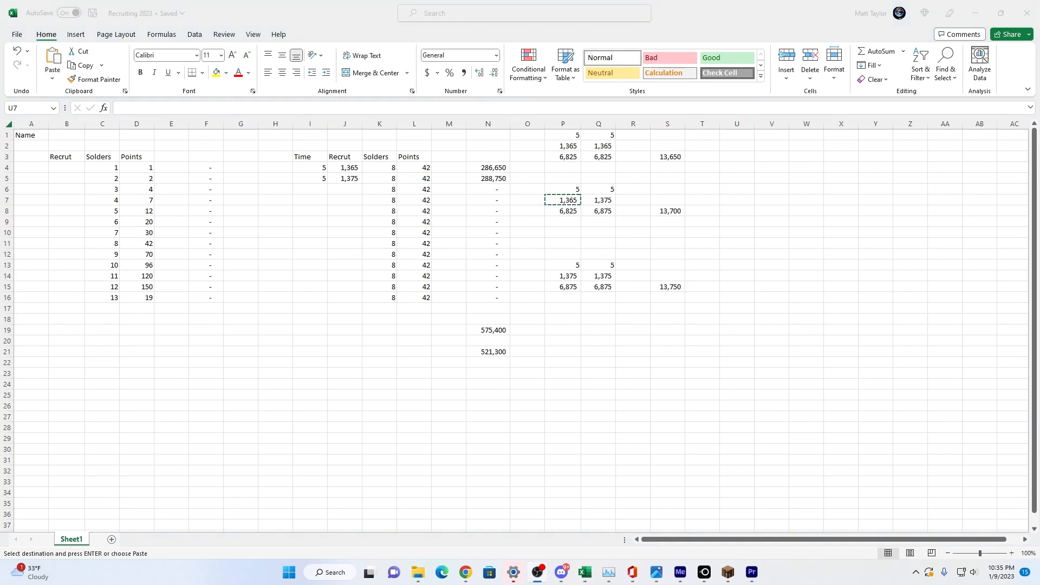
# - Clear the contents of the upper duplicate calculation block P1:S3
pyautogui.click(620, 361)
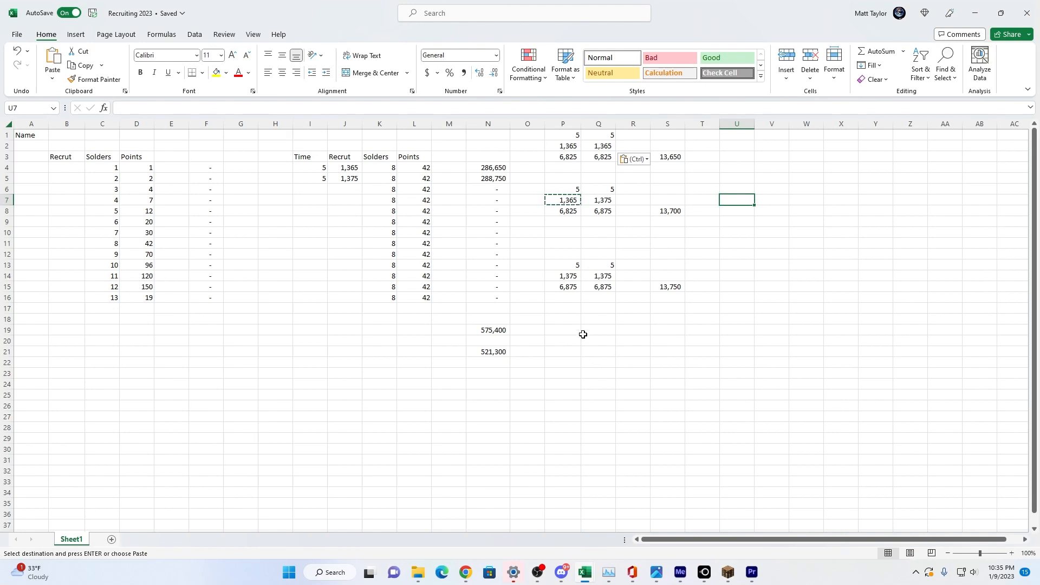
pyautogui.moveTo(569, 266); pyautogui.dragTo(666, 286)
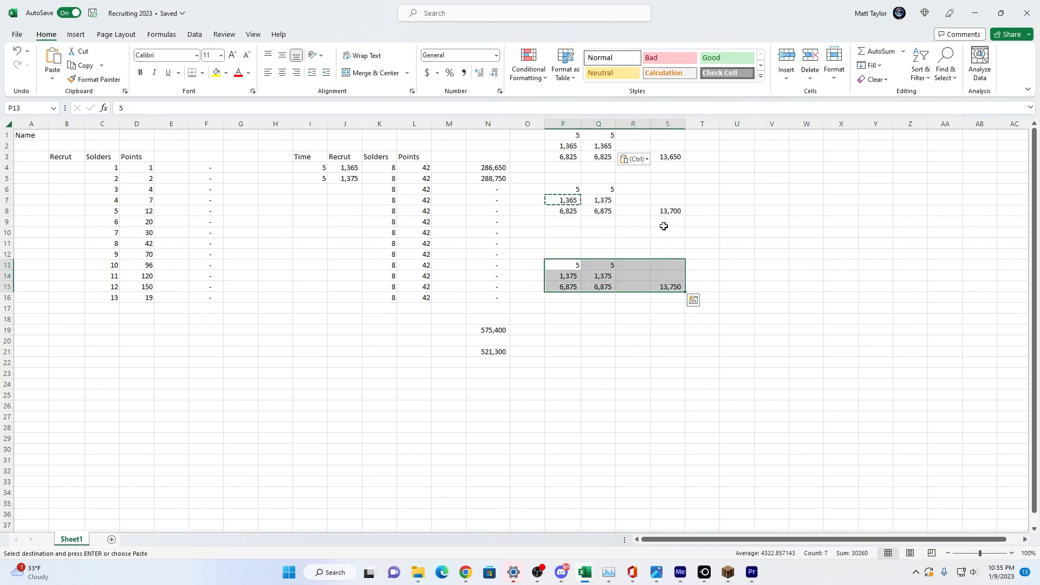
pyautogui.moveTo(654, 241); pyautogui.dragTo(644, 240)
pyautogui.moveTo(678, 158); pyautogui.dragTo(559, 133)
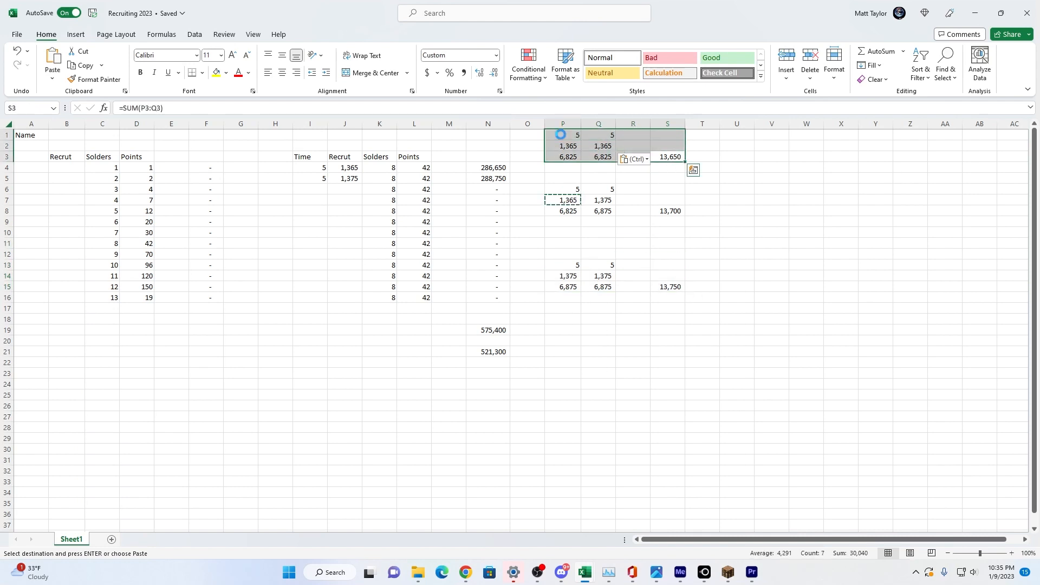
pyautogui.press('Delete')
pyautogui.click(702, 265)
# - Clear the contents of the lower duplicate calculation block P13:S15
pyautogui.moveTo(560, 264); pyautogui.dragTo(666, 286)
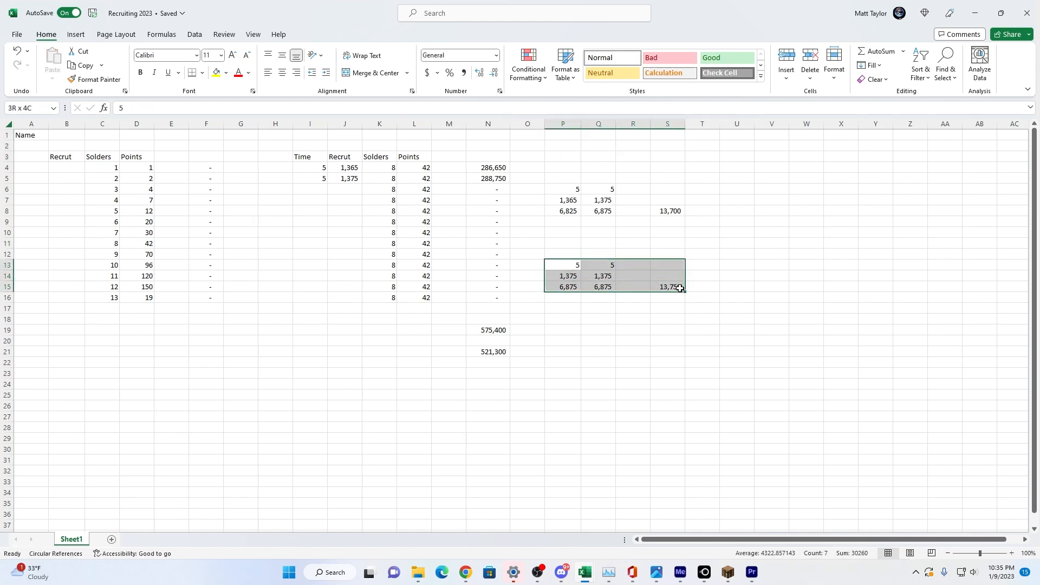
pyautogui.press('Delete')
pyautogui.click(667, 330)
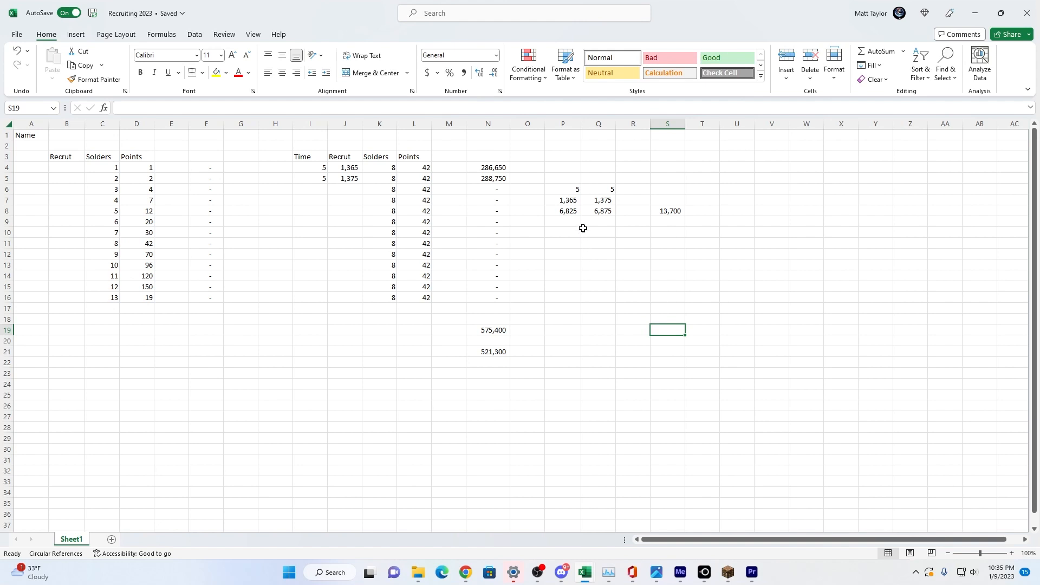
# - Set the first recruit count in cell P7 to 1360
pyautogui.doubleClick(573, 199)
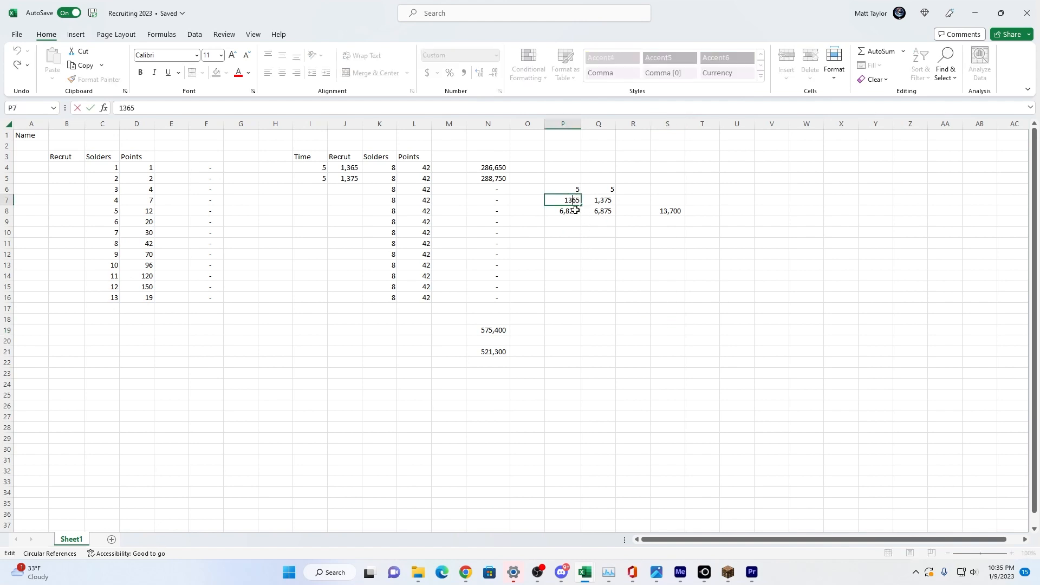
pyautogui.press('BackSpace')
pyautogui.write('0')
pyautogui.press('Return')
pyautogui.click(583, 261)
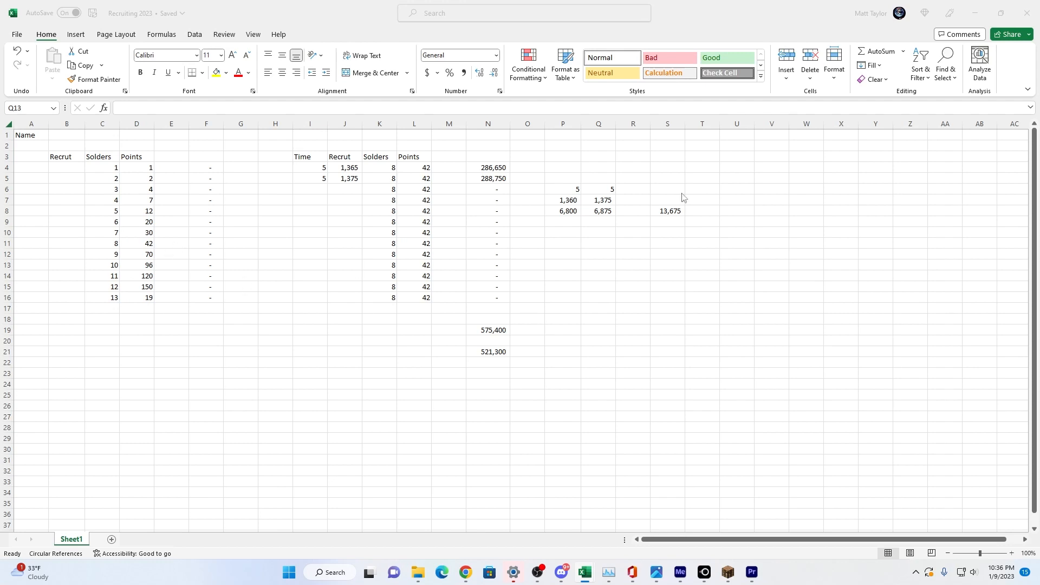
pyautogui.click(633, 261)
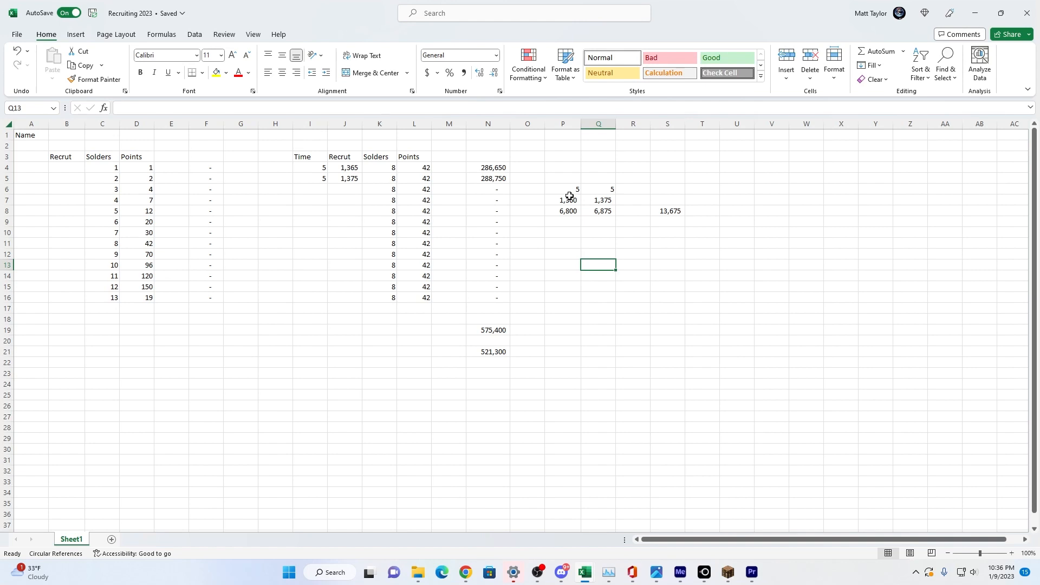
# - Try to restore the recruit count in cell P7 to 1365
pyautogui.doubleClick(570, 198)
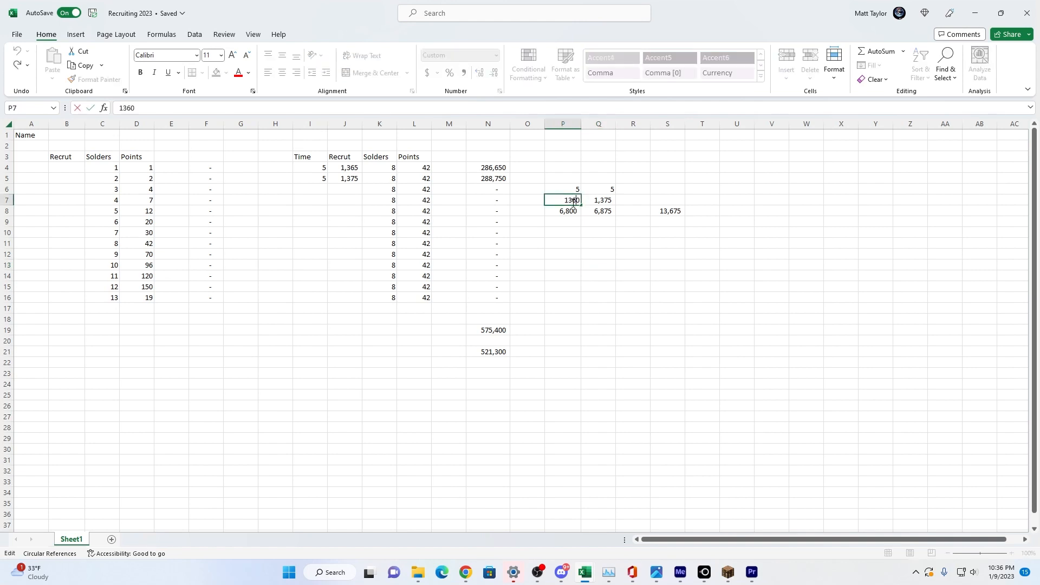
pyautogui.press('BackSpace')
pyautogui.press('BackSpace')
pyautogui.write('65')
pyautogui.click(634, 261)
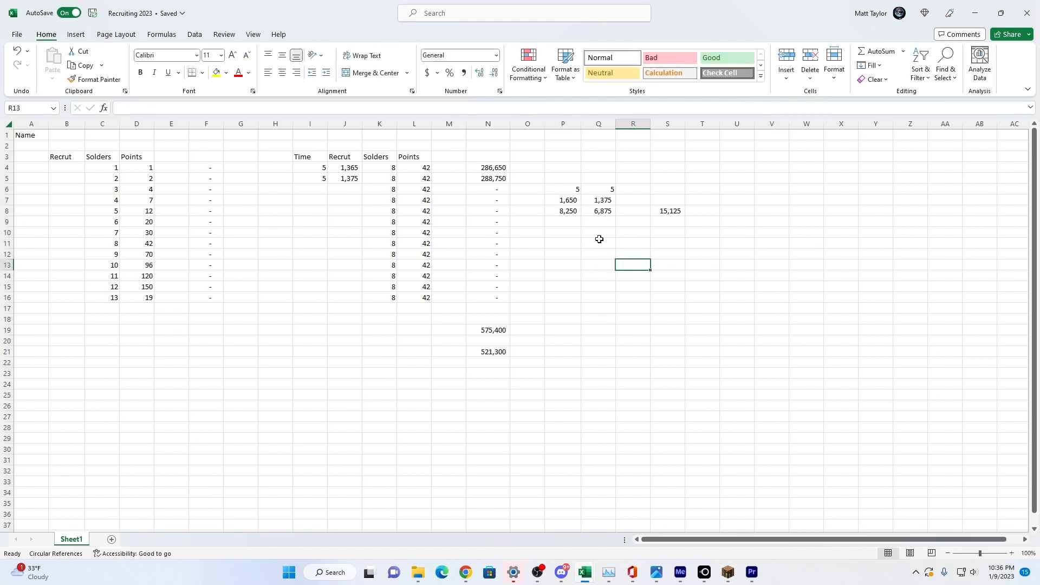
pyautogui.doubleClick(565, 201)
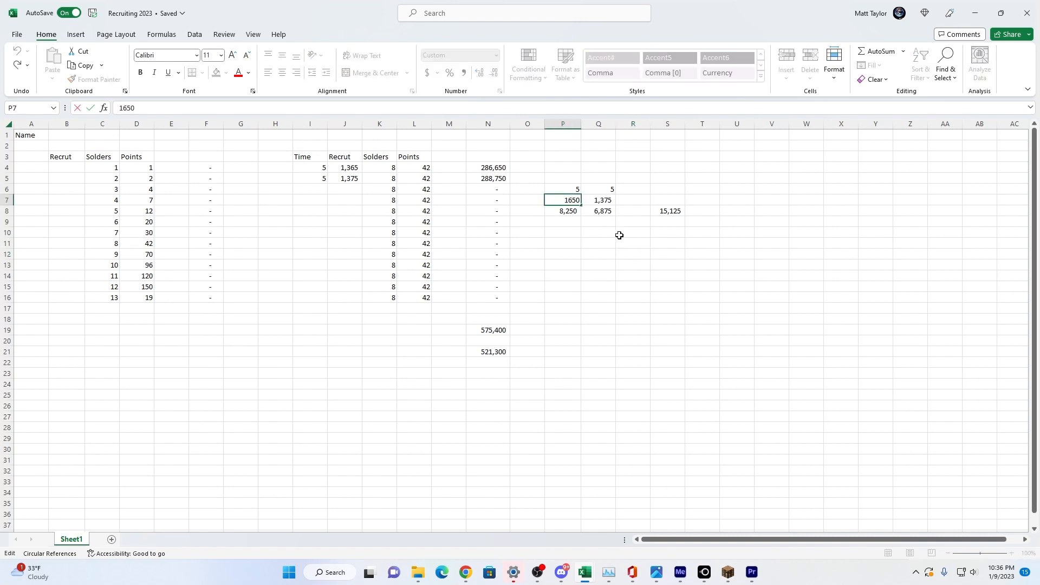
pyautogui.press('BackSpace')
pyautogui.write('365')
pyautogui.click(633, 276)
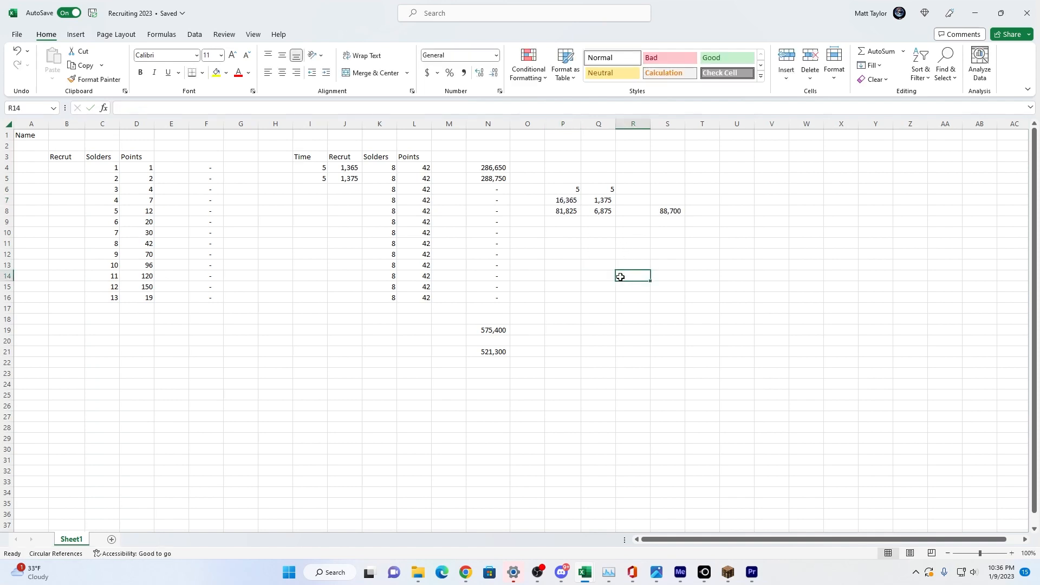
# - Correct the mistyped digits of the recruit count in cell P7 so it is 1365
pyautogui.doubleClick(568, 203)
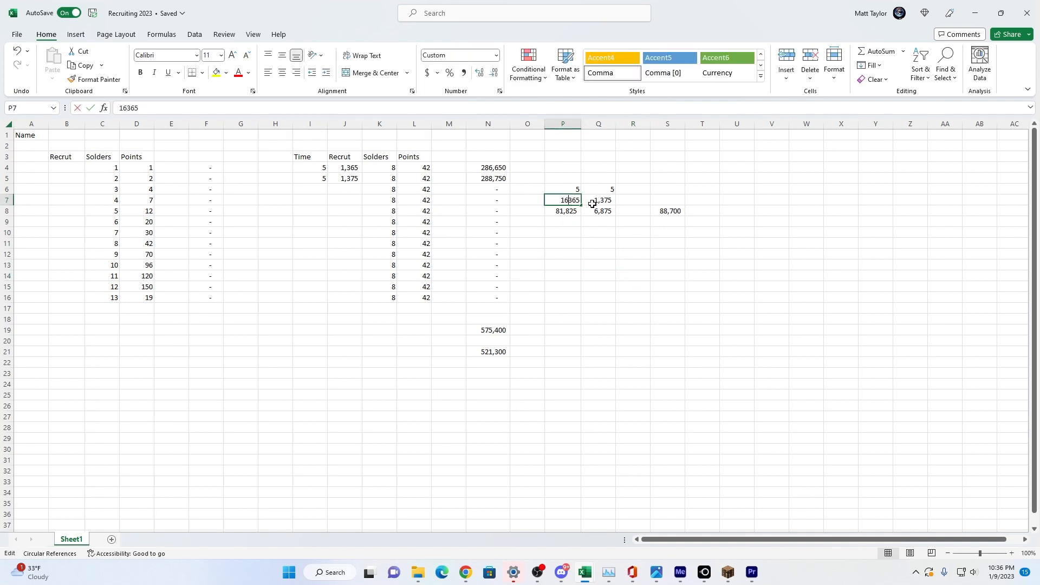
pyautogui.press('BackSpace')
pyautogui.click(592, 276)
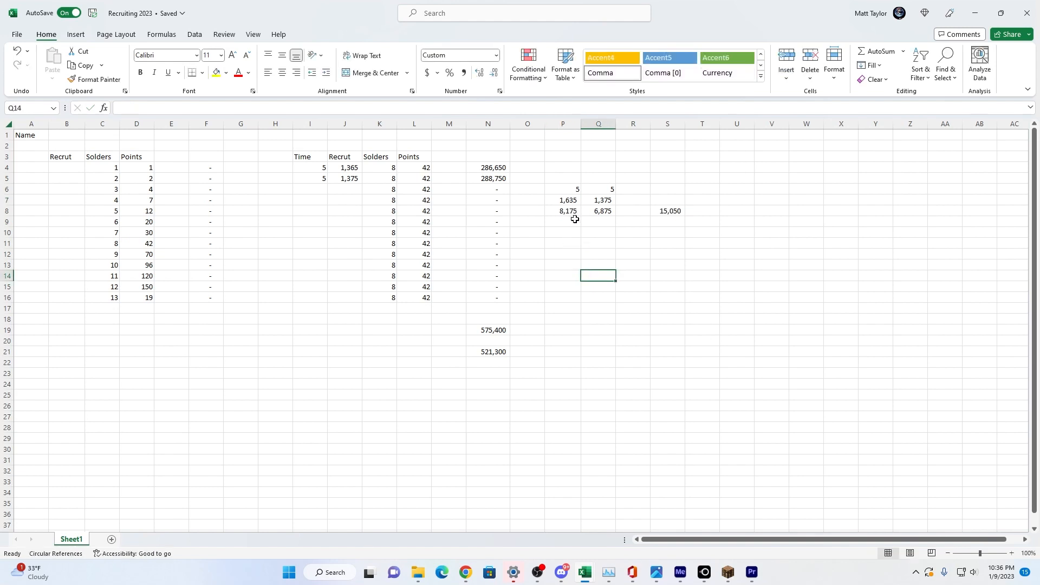
pyautogui.doubleClick(574, 201)
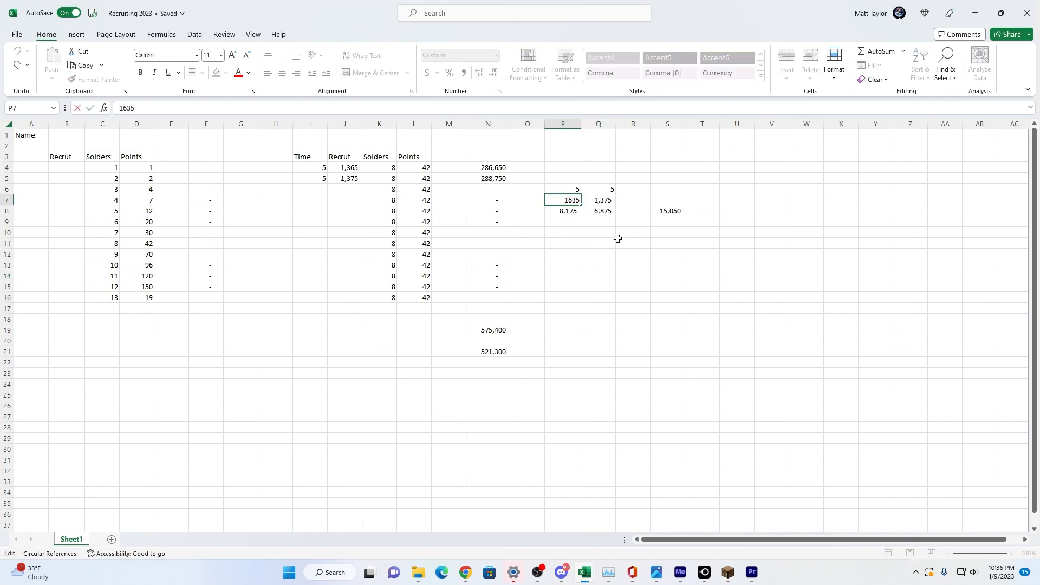
pyautogui.press('BackSpace')
pyautogui.write('6')
pyautogui.click(624, 262)
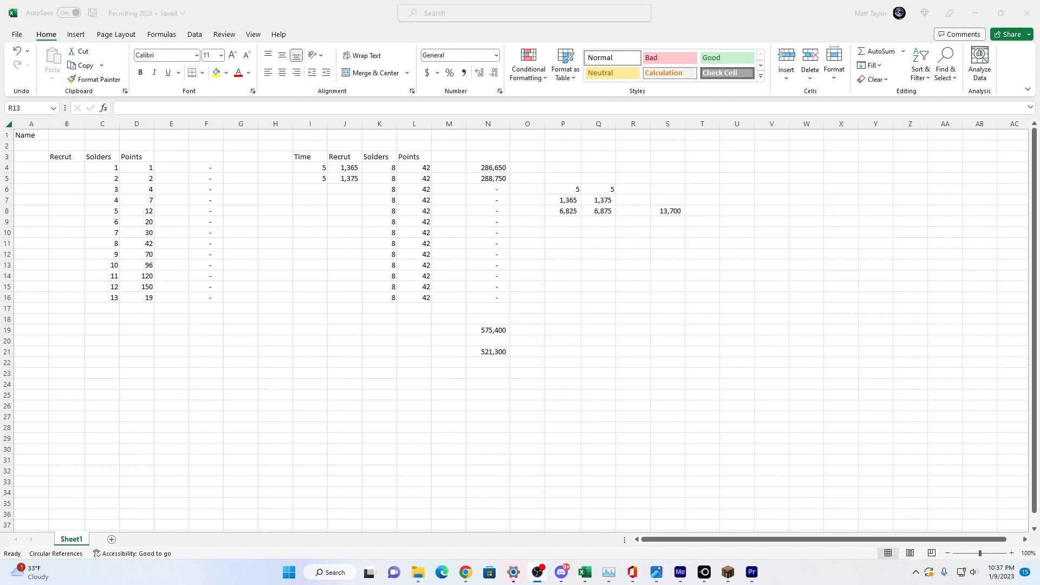
pyautogui.click(247, 144)
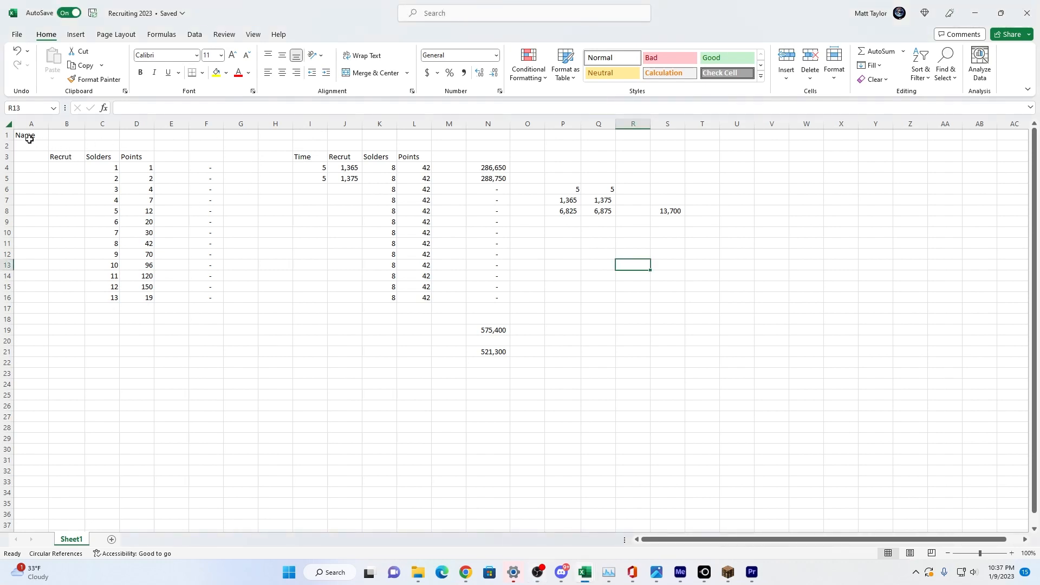
pyautogui.moveTo(30, 139); pyautogui.dragTo(208, 158)
pyautogui.click(269, 167)
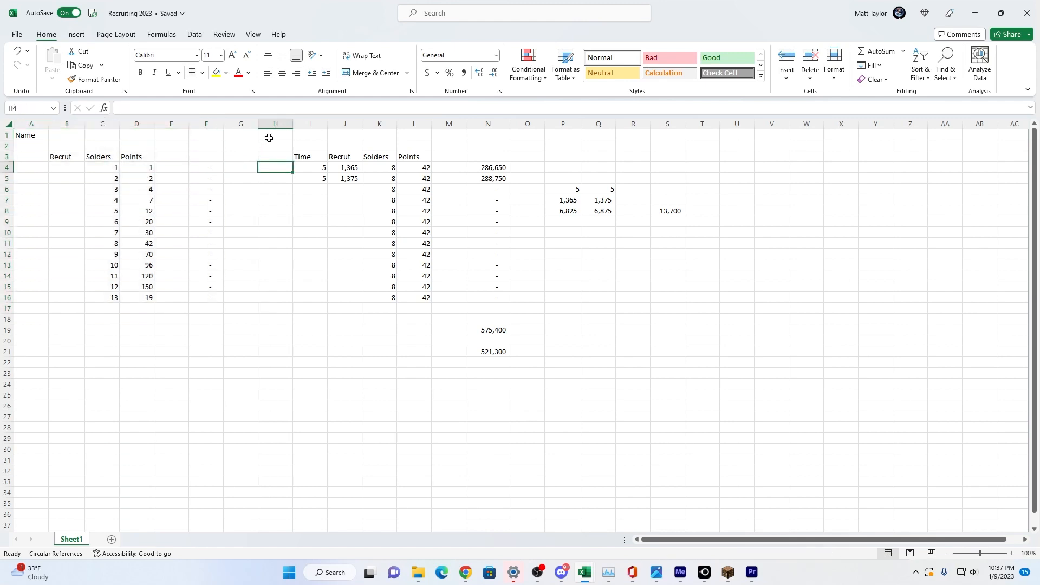
pyautogui.moveTo(301, 135); pyautogui.dragTo(488, 351)
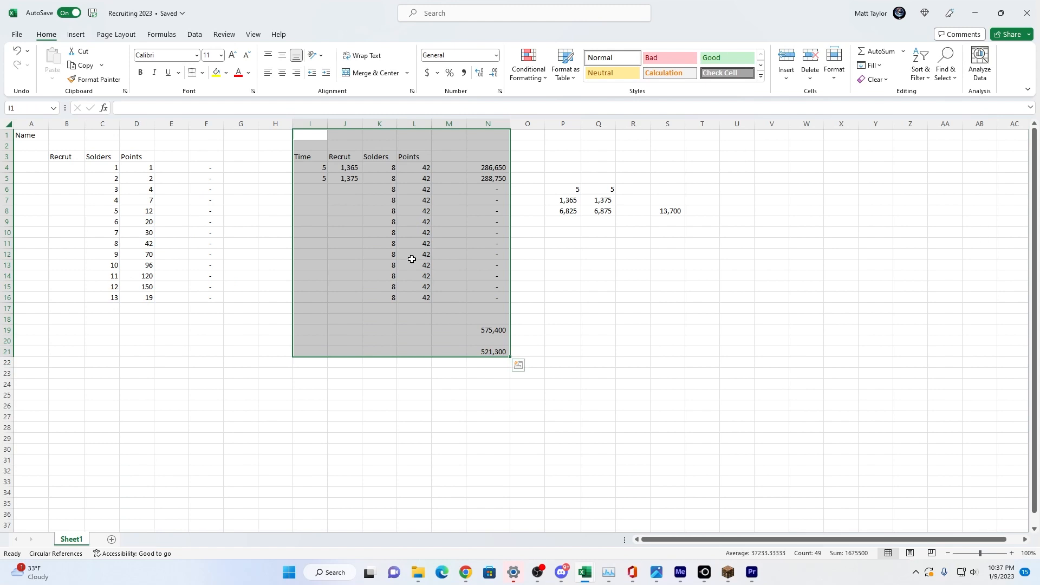
pyautogui.click(151, 230)
# - Enter 6,825 as the recruit count for 8 soldiers in cell B11 of the soldier points table
pyautogui.click(73, 177)
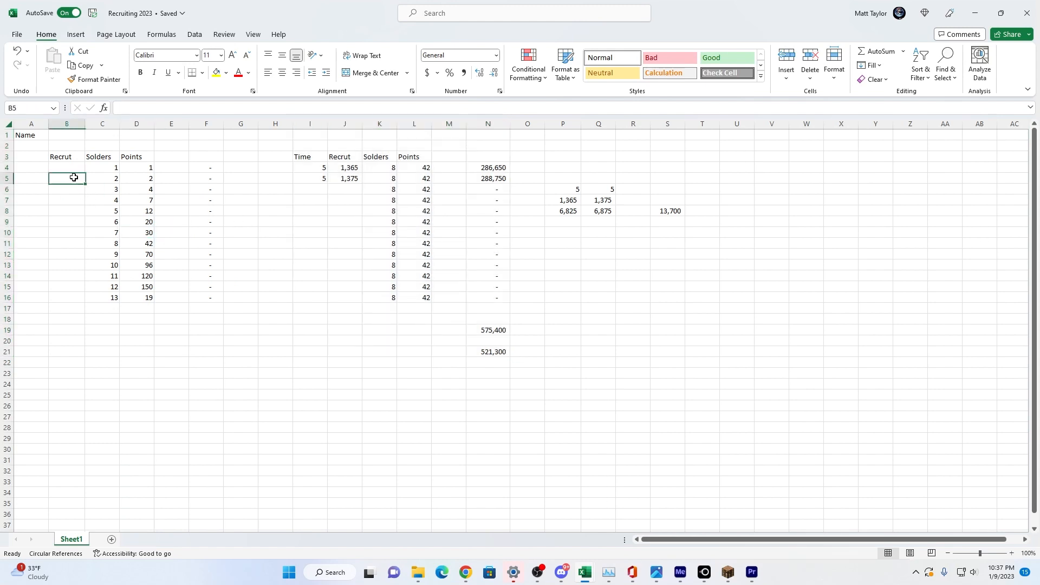
pyautogui.press('Up')
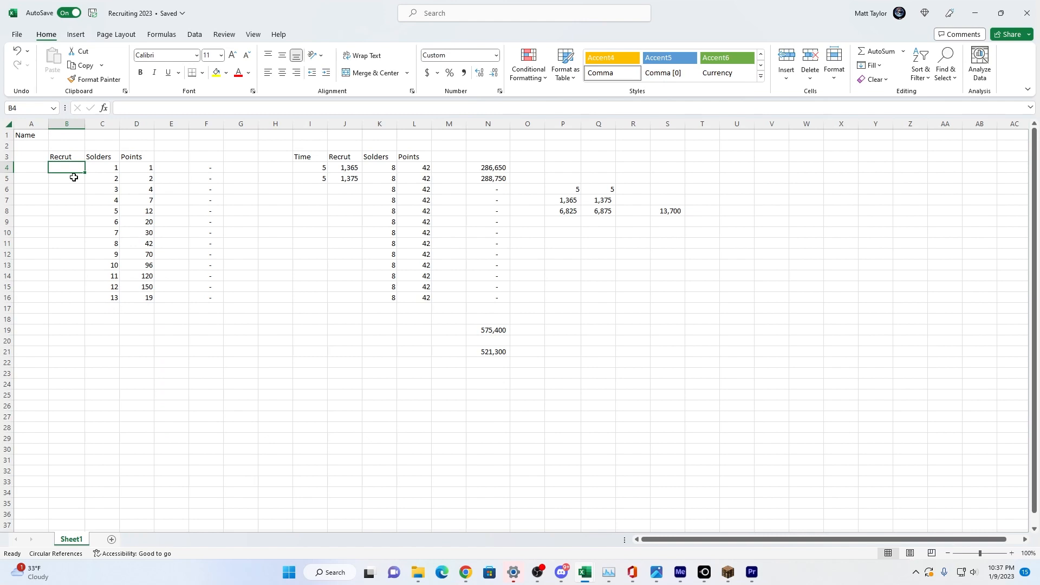
pyautogui.write('6')
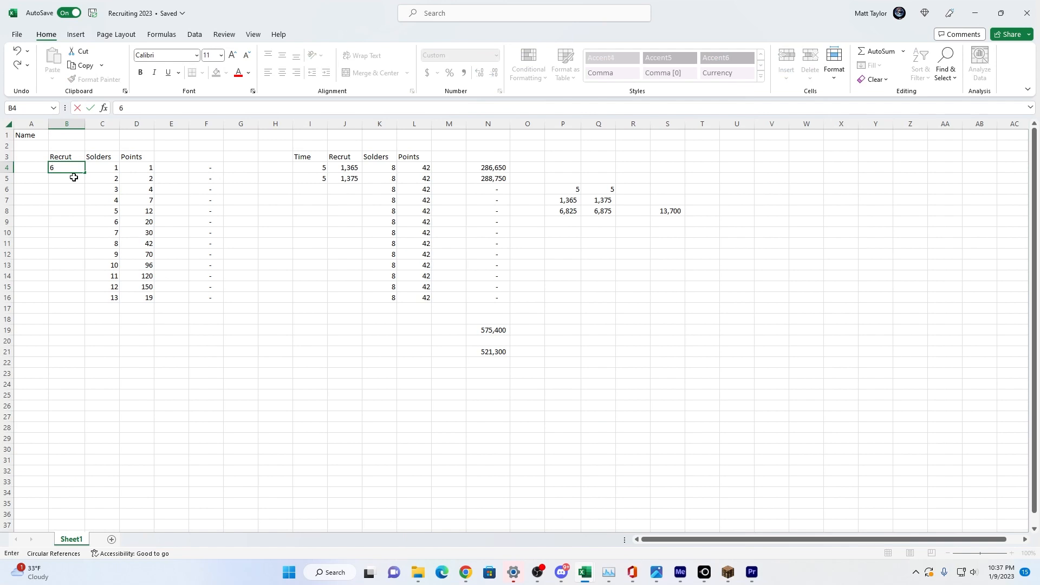
pyautogui.press('BackSpace')
pyautogui.press('Return')
pyautogui.press('Down')
pyautogui.press('Down')
pyautogui.press('Down')
pyautogui.press('Down')
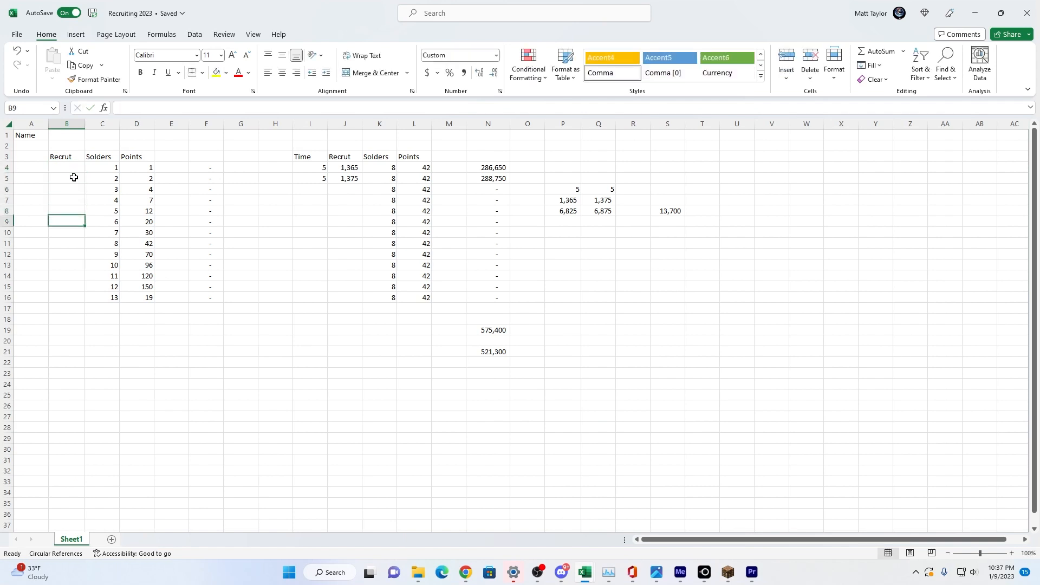
pyautogui.press('Down')
pyautogui.press('Down')
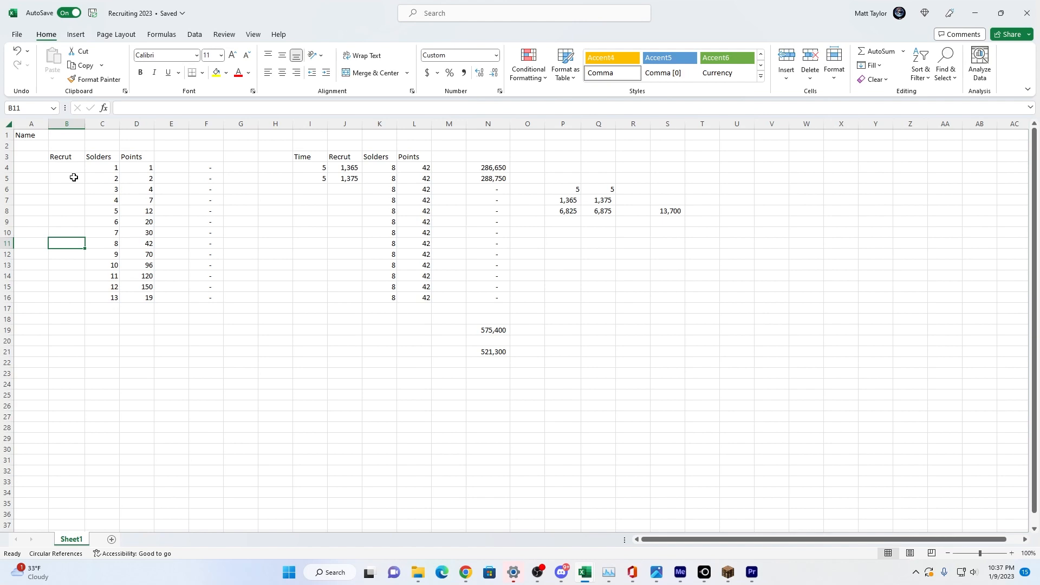
pyautogui.write('6')
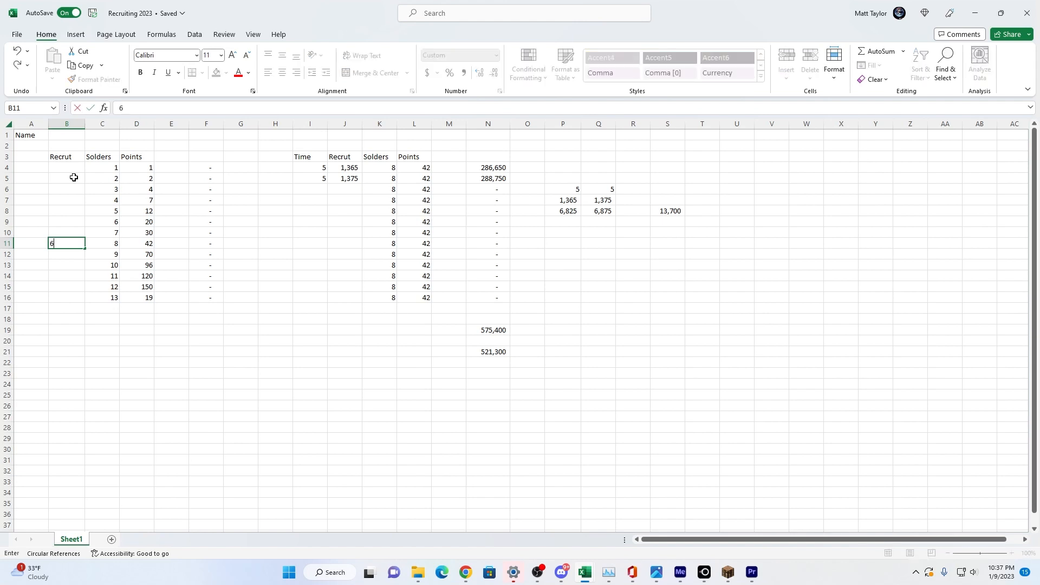
pyautogui.write(',825')
pyautogui.press('Return')
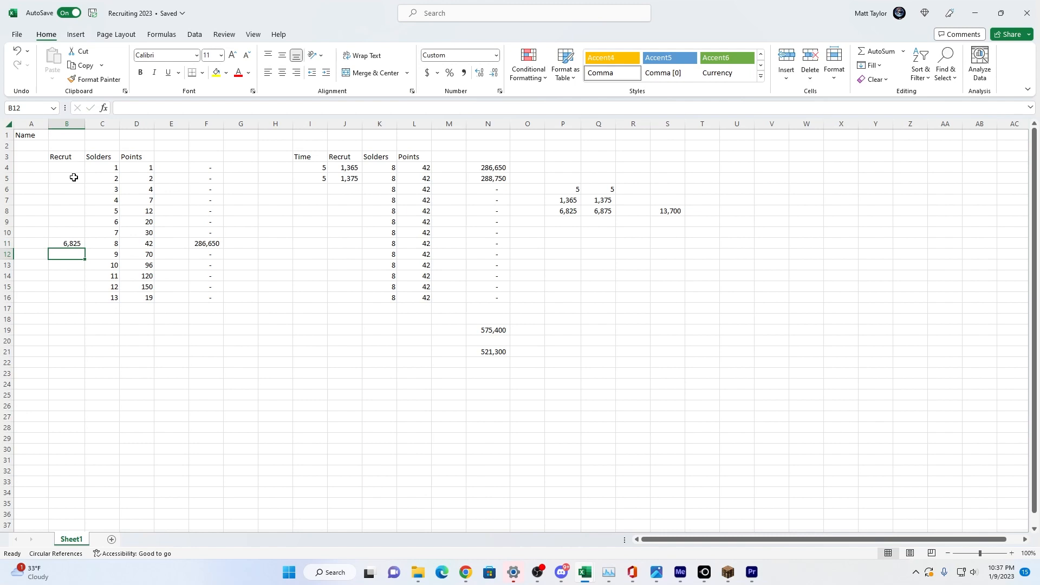
pyautogui.moveTo(325, 146); pyautogui.dragTo(535, 302)
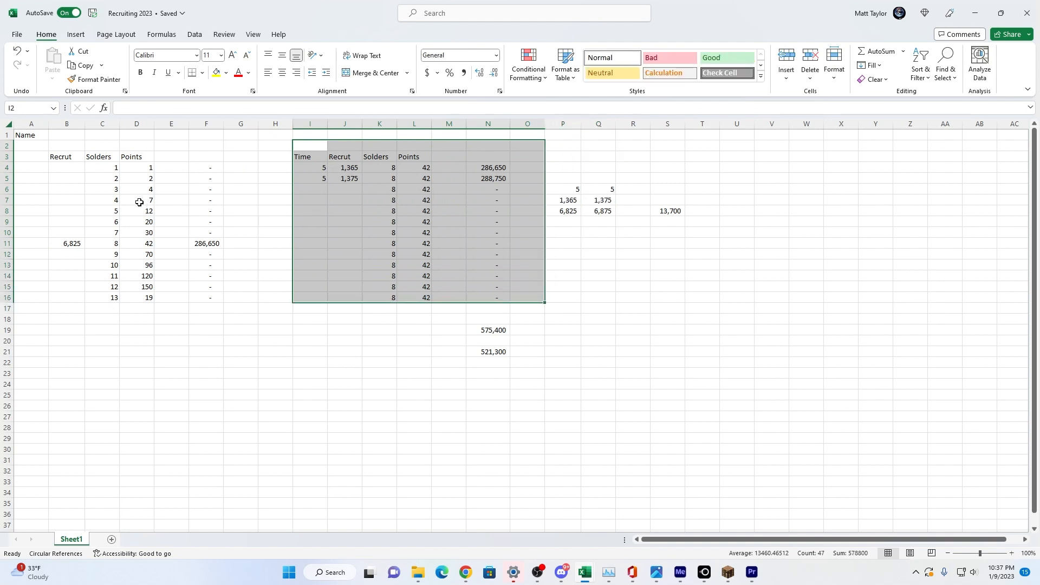
pyautogui.click(115, 165)
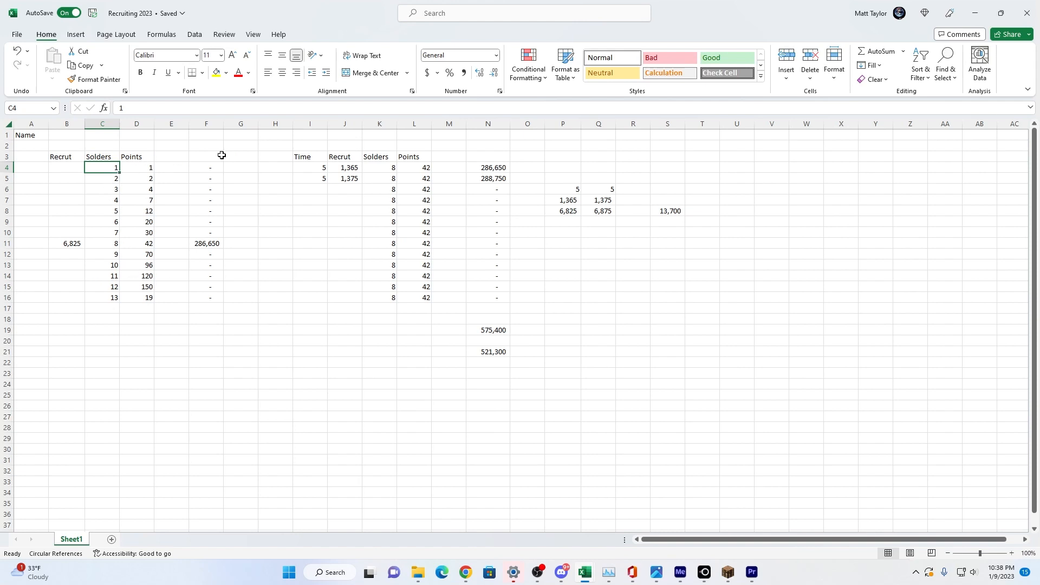
pyautogui.moveTo(374, 168); pyautogui.dragTo(416, 168)
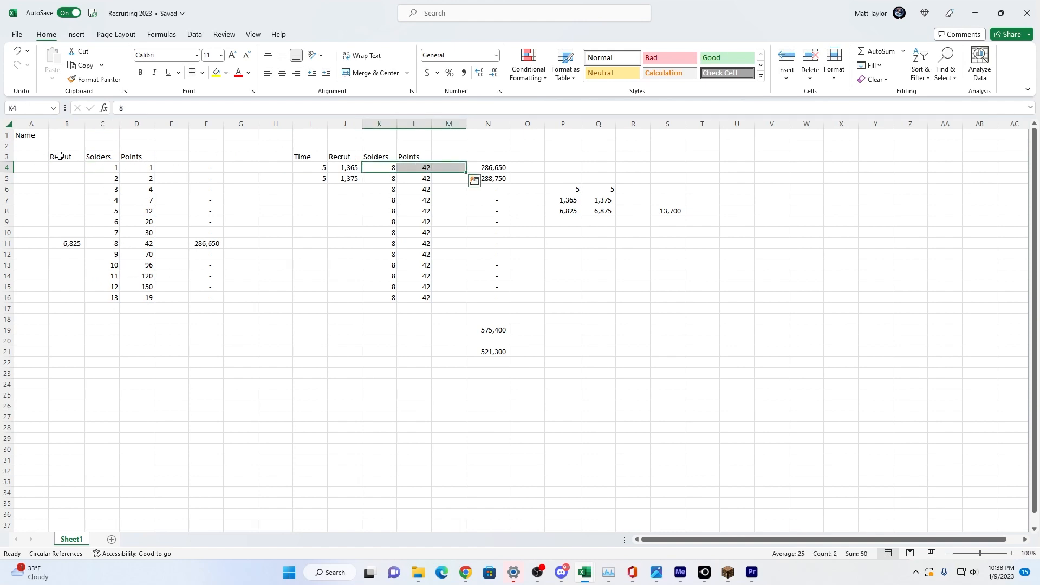
pyautogui.moveTo(58, 157); pyautogui.dragTo(146, 254)
# - Clear the recruit count from cell B11 in the 8-soldier row
pyautogui.click(66, 243)
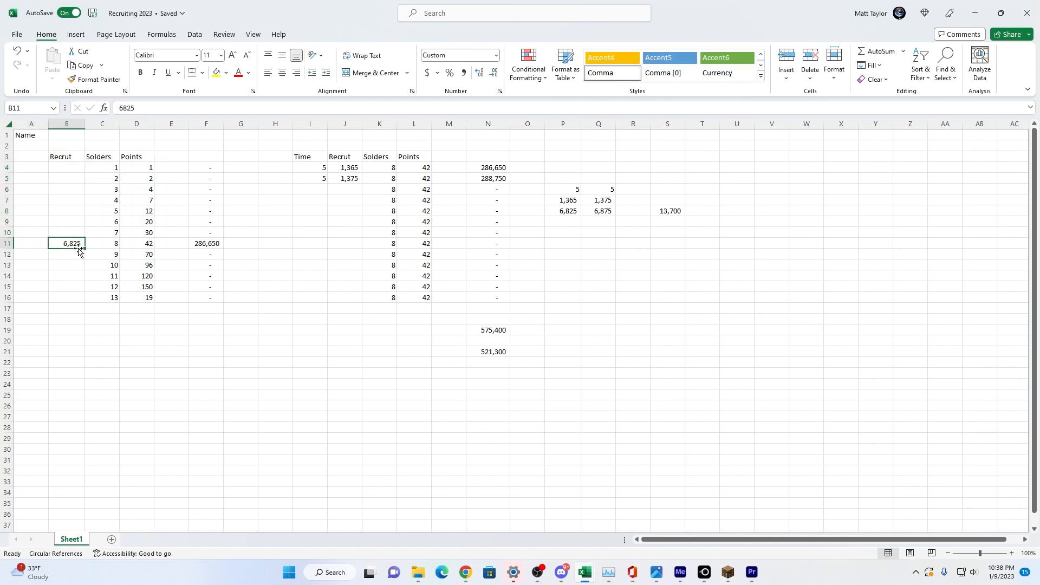
pyautogui.press('Delete')
pyautogui.click(241, 243)
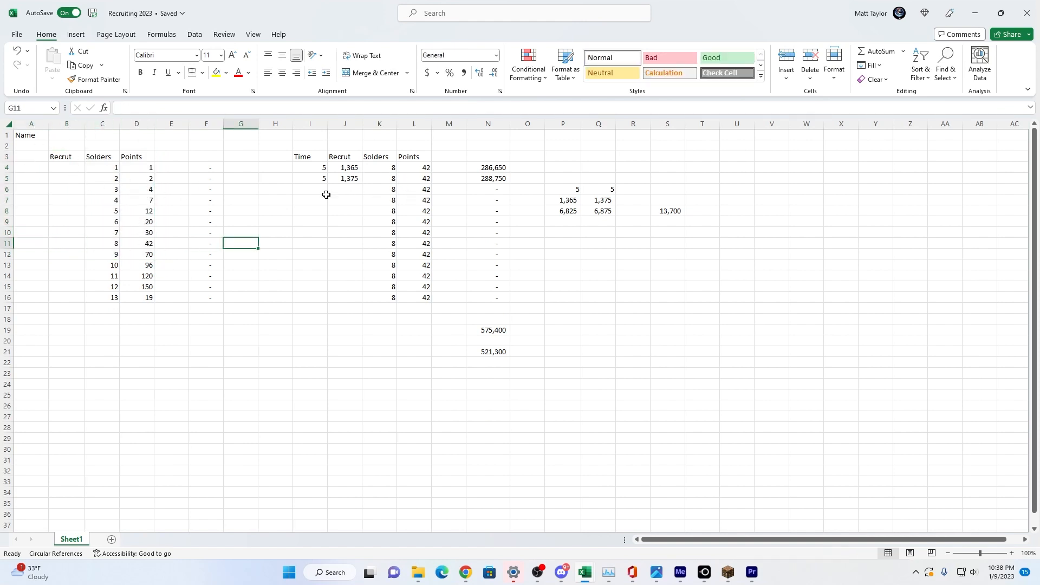
# - Examine the 8-, 9- and 10-soldier rows of the points table and the two time values in the level 8 table
pyautogui.click(117, 243)
pyautogui.moveTo(128, 240); pyautogui.dragTo(204, 241)
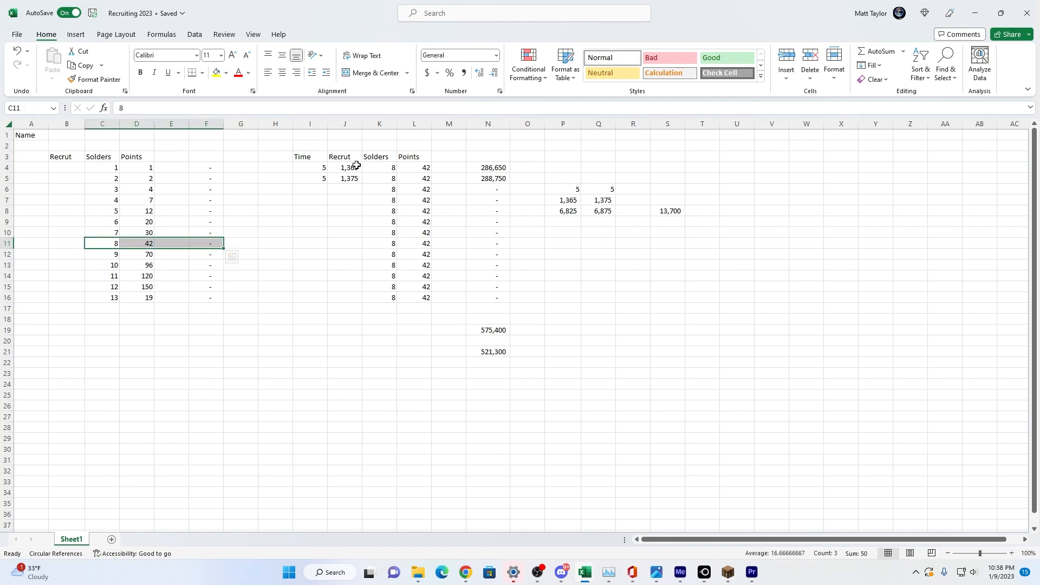
pyautogui.moveTo(105, 257); pyautogui.dragTo(229, 262)
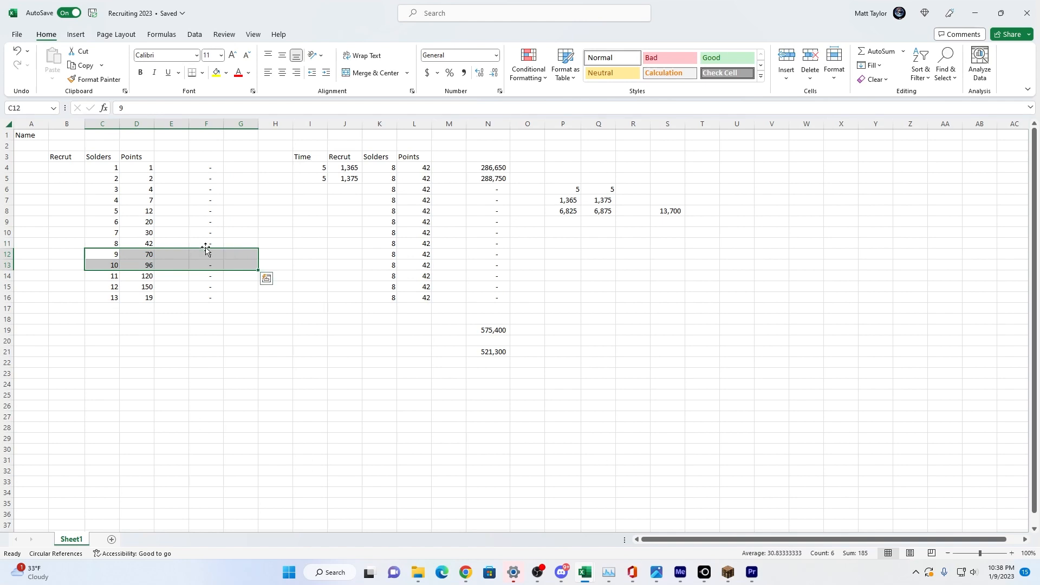
pyautogui.click(348, 198)
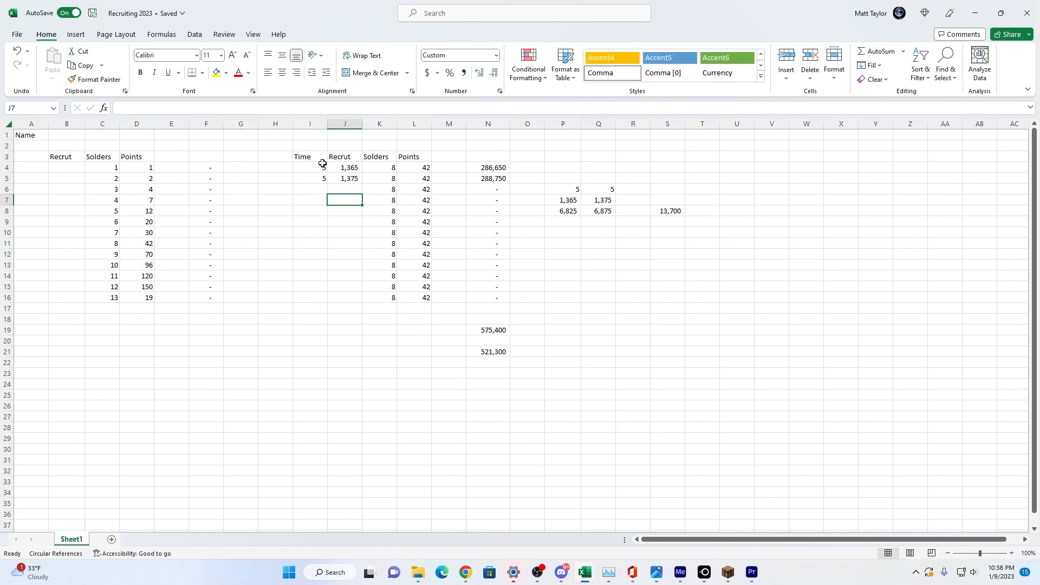
pyautogui.click(321, 196)
pyautogui.moveTo(320, 168); pyautogui.dragTo(318, 178)
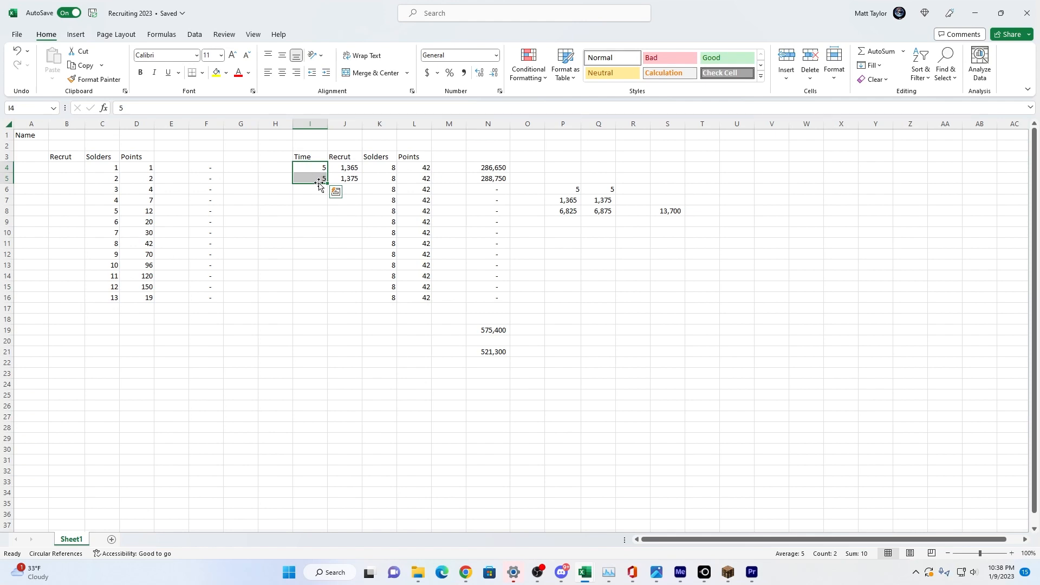
pyautogui.click(336, 191)
# - Clear both recruit counts from cells J4 and J5 in the level 8 table
pyautogui.click(344, 170)
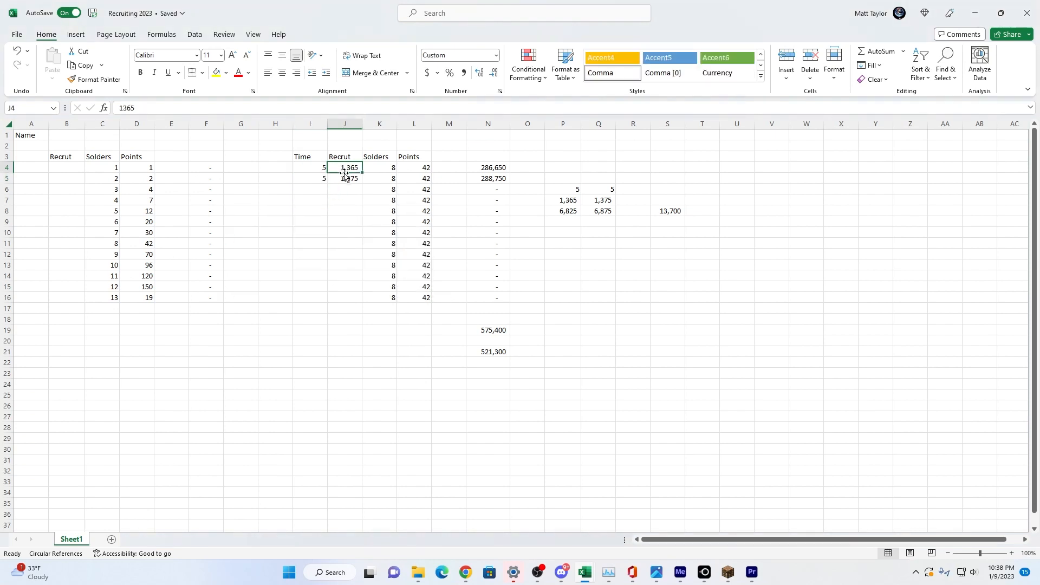
pyautogui.moveTo(344, 170); pyautogui.dragTo(343, 179)
pyautogui.press('Delete')
pyautogui.click(339, 209)
pyautogui.click(340, 174)
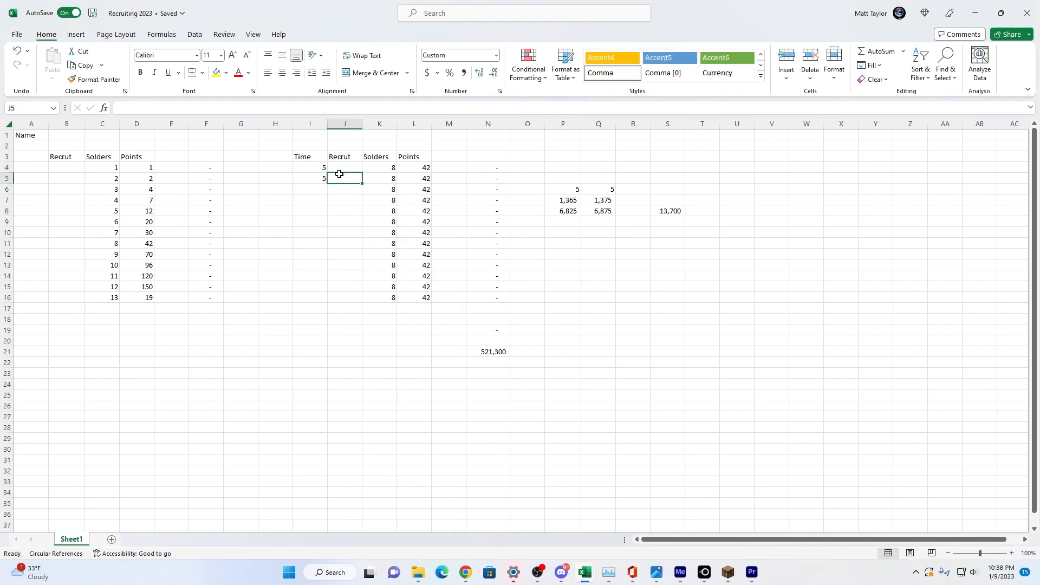
# - Try recruit counts of 1500 and 20000 one after the other in cell J4
pyautogui.press('Up')
pyautogui.press('Down')
pyautogui.press('Up')
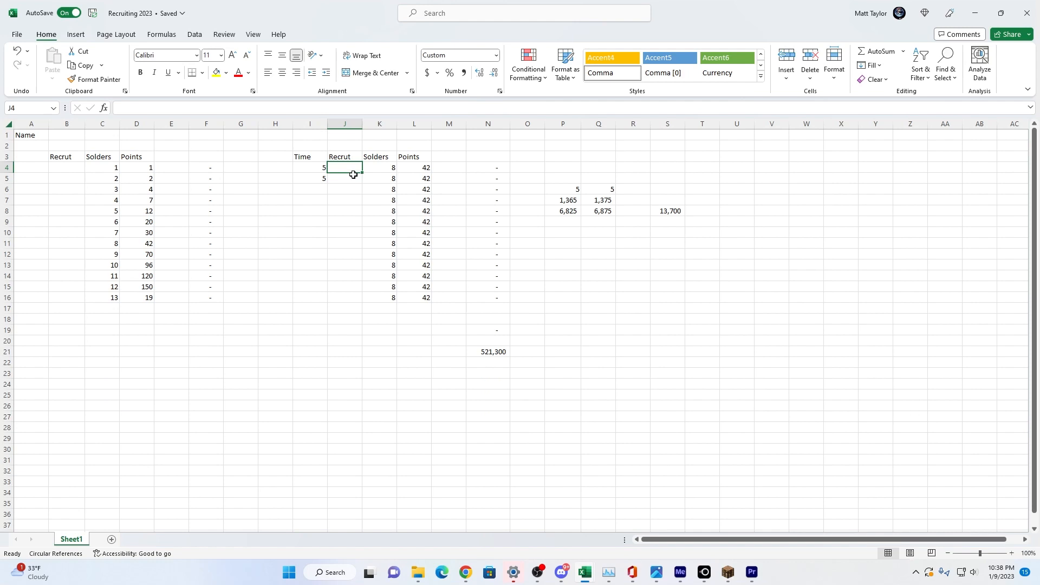
pyautogui.write('1500')
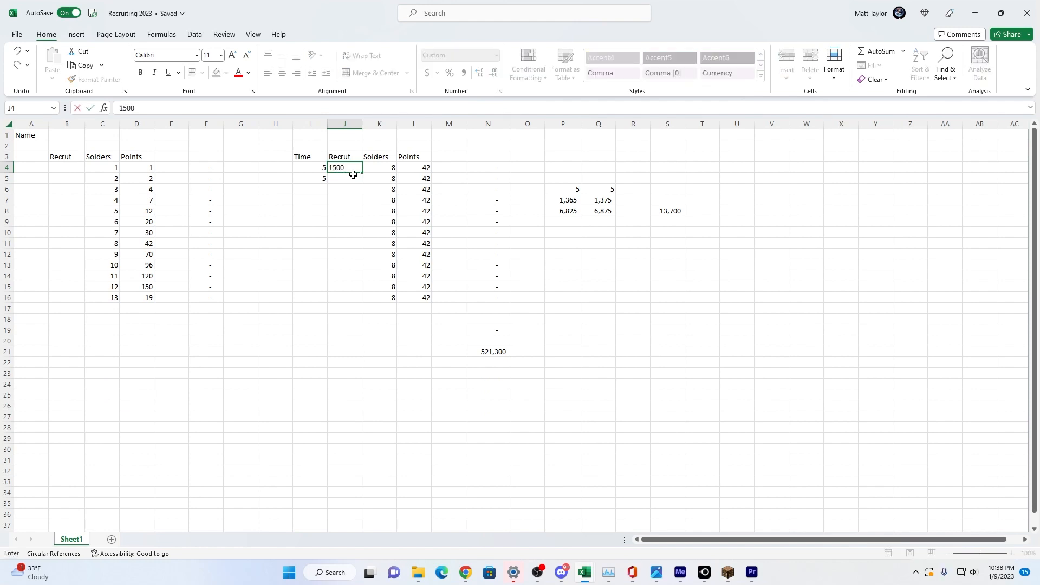
pyautogui.press('Return')
pyautogui.press('Up')
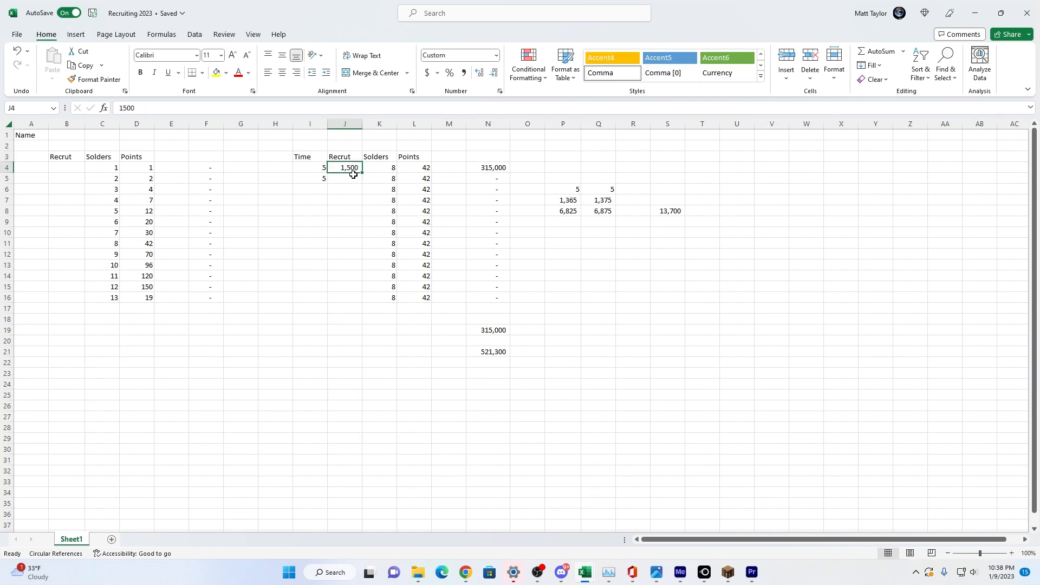
pyautogui.write('20000')
pyautogui.press('Return')
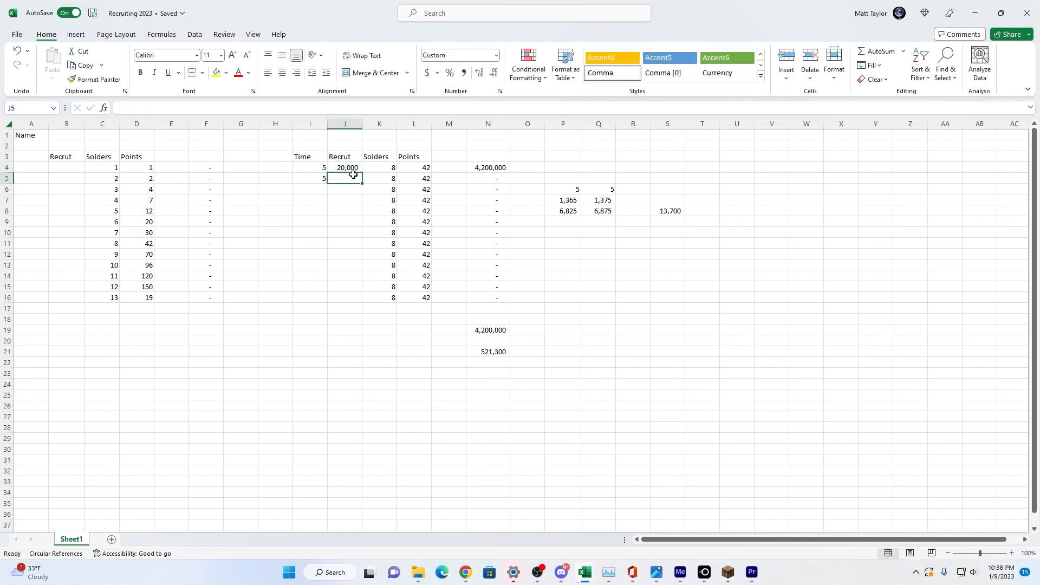
# - Try recruit counts of 2000 and 3000 one after the other in cell J4
pyautogui.press('Up')
pyautogui.write('2000')
pyautogui.press('Return')
pyautogui.press('Up')
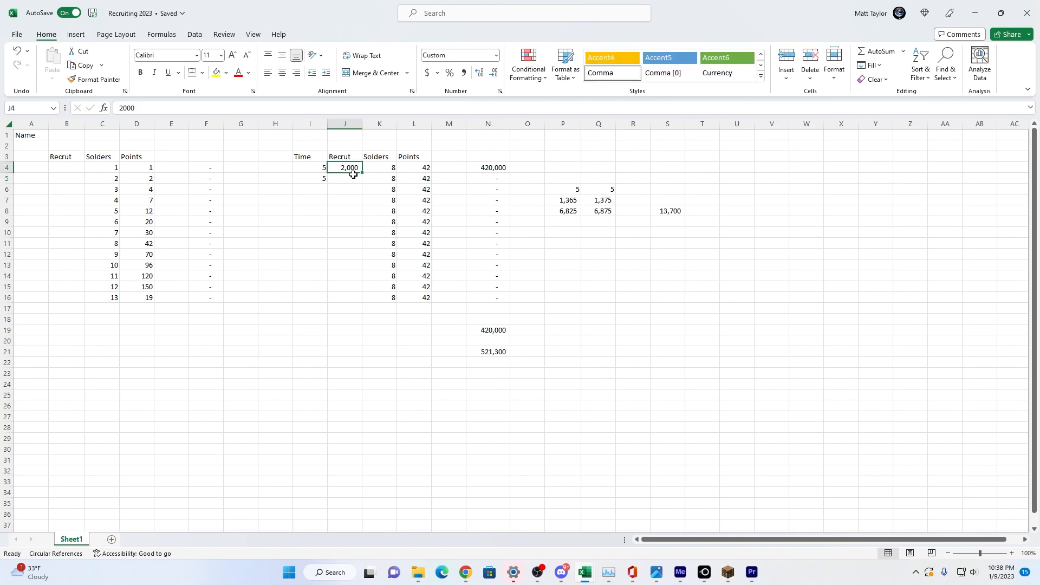
pyautogui.write('3')
pyautogui.write('0')
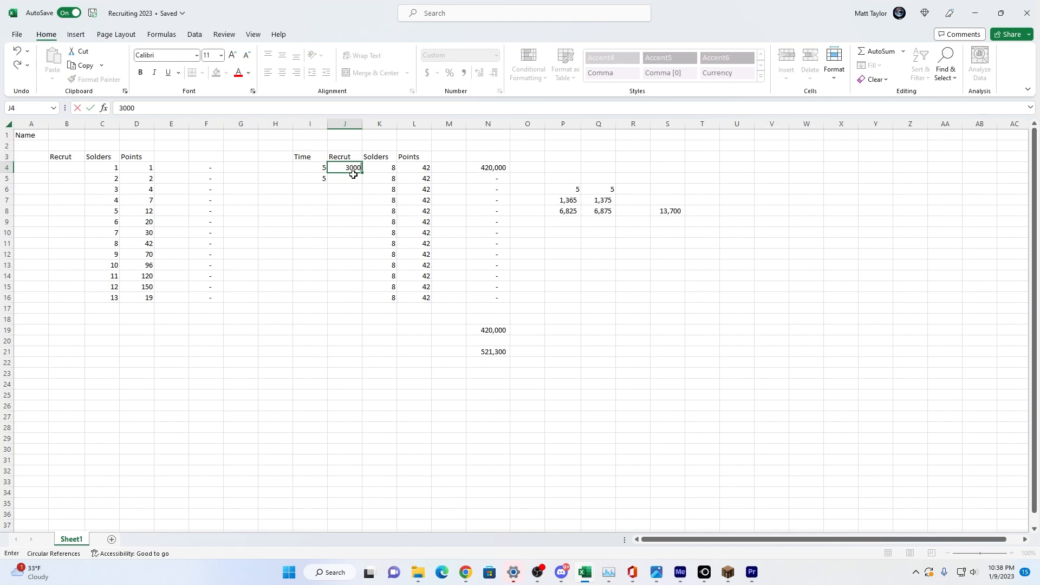
pyautogui.press('Return')
# - Set the recruit count in cell J4 to 2500
pyautogui.press('Up')
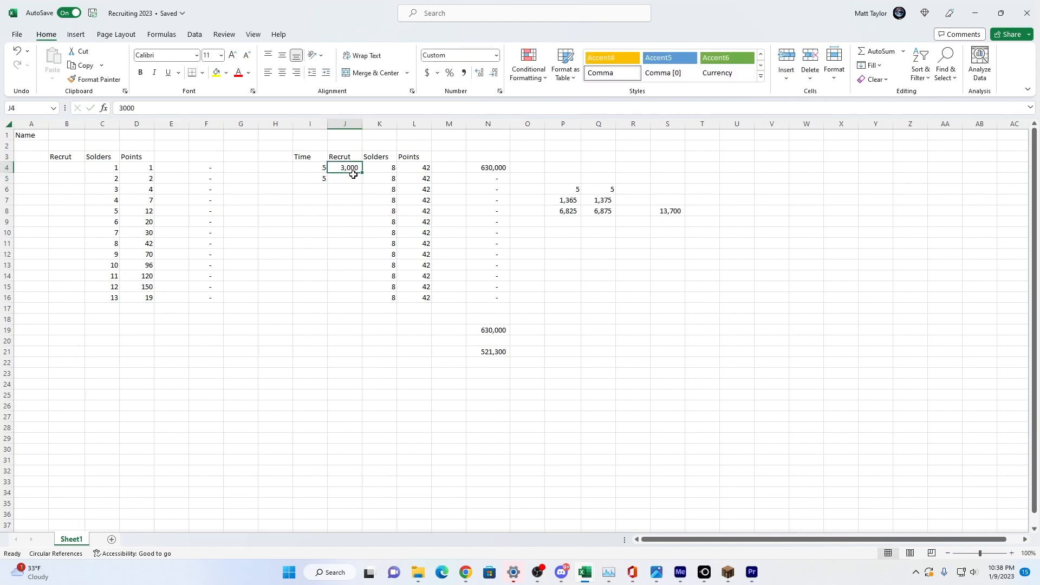
pyautogui.write('25000')
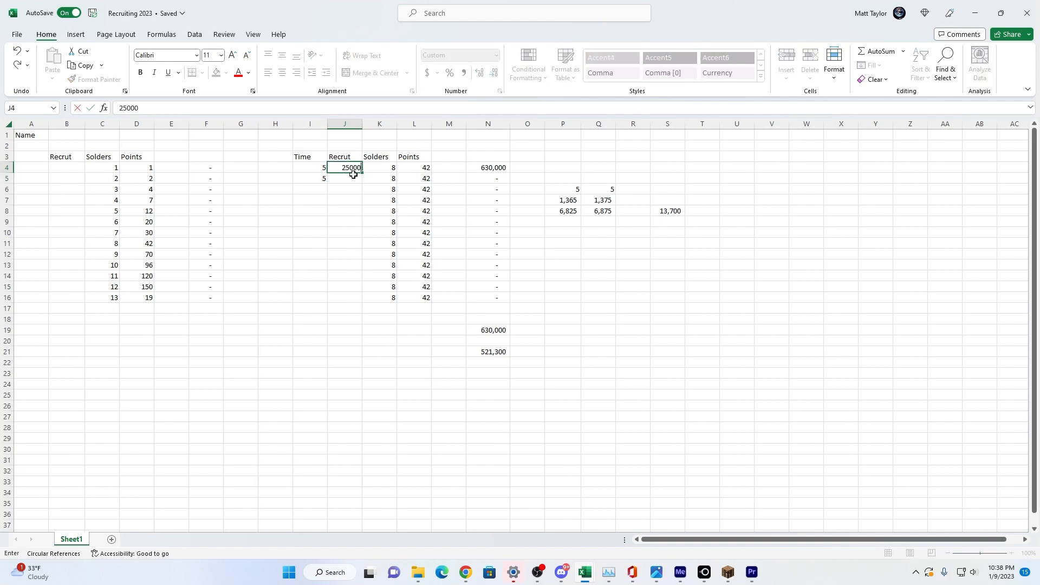
pyautogui.press('BackSpace')
pyautogui.press('Return')
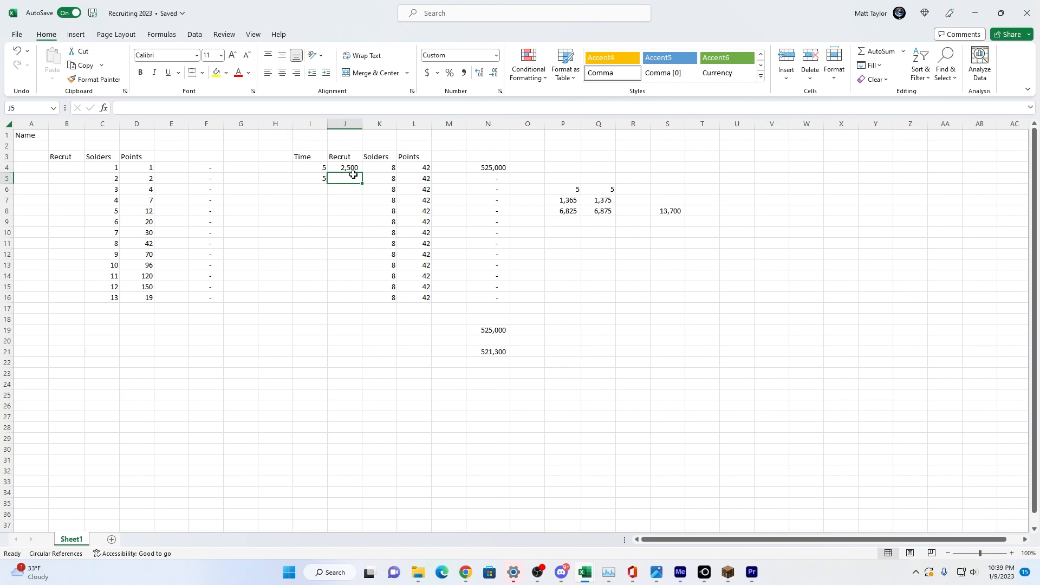
# - Change the first row of the level 8 table to 9 soldiers in K4 and 70 points in L4
pyautogui.press('Up')
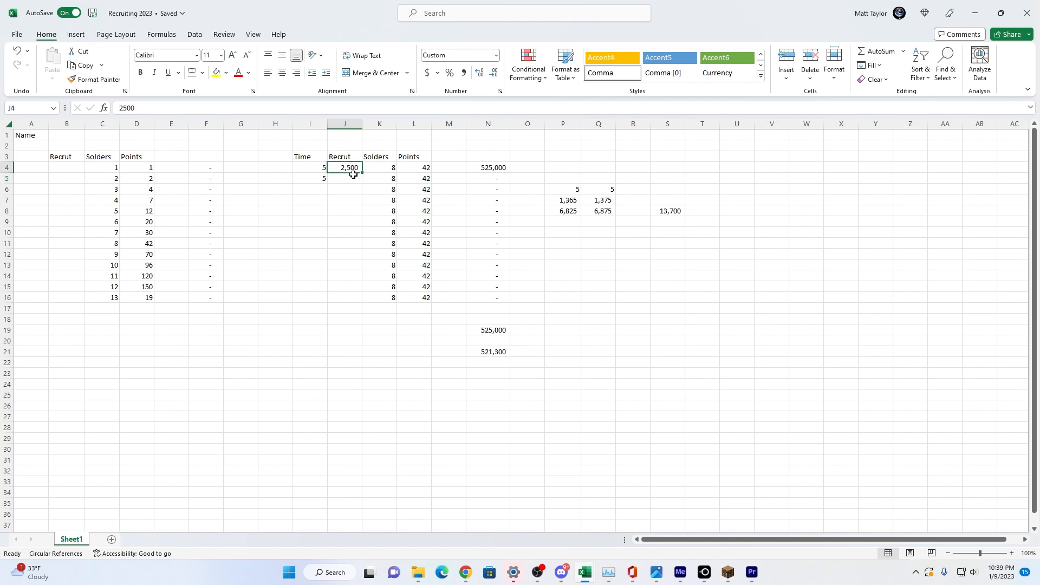
pyautogui.press('Right')
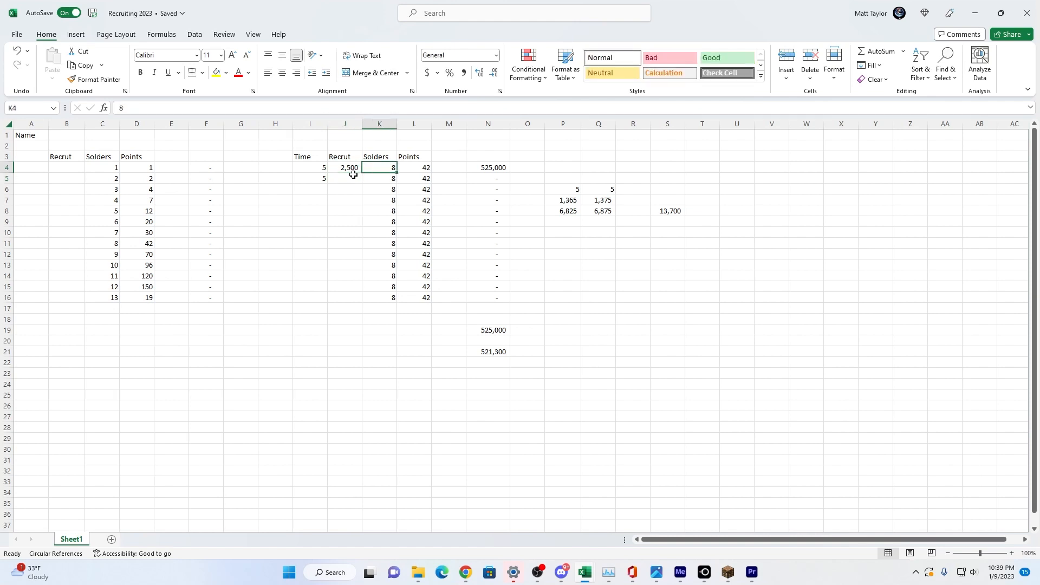
pyautogui.write('9')
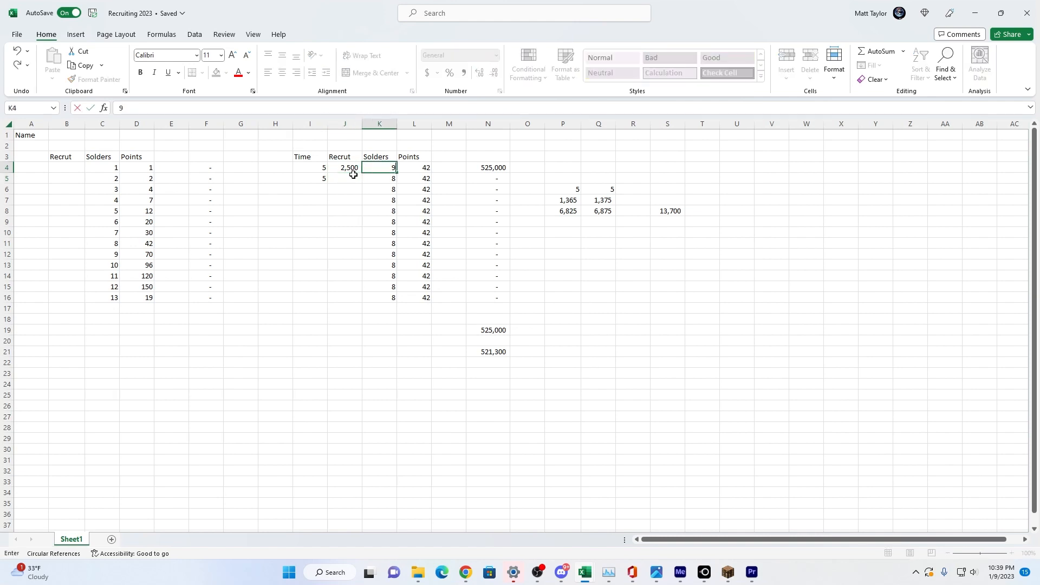
pyautogui.press('Left')
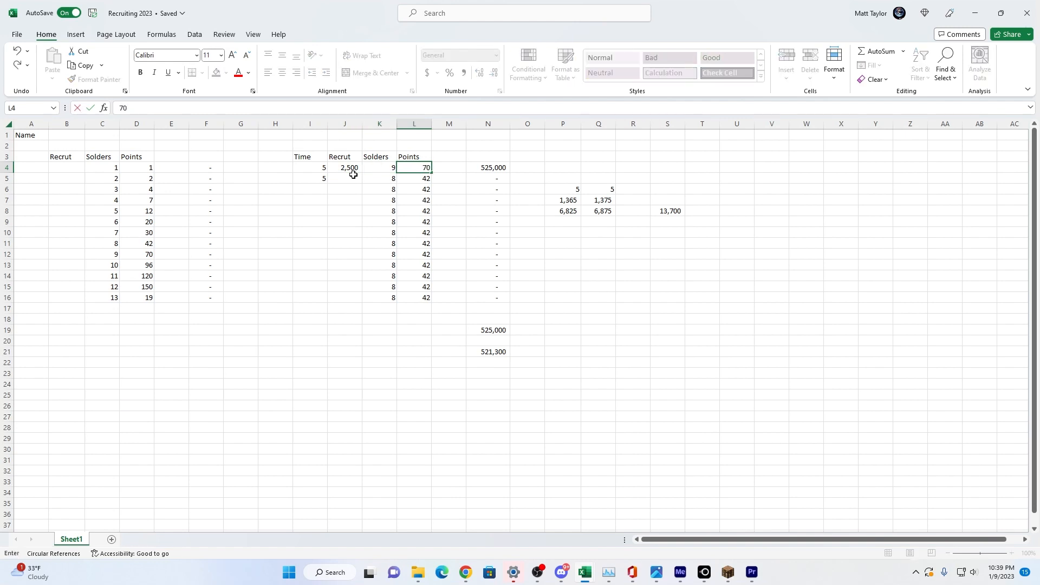
# - Set the recruit count in cell J4 of the 9-soldier row to 1,599
pyautogui.write('1')
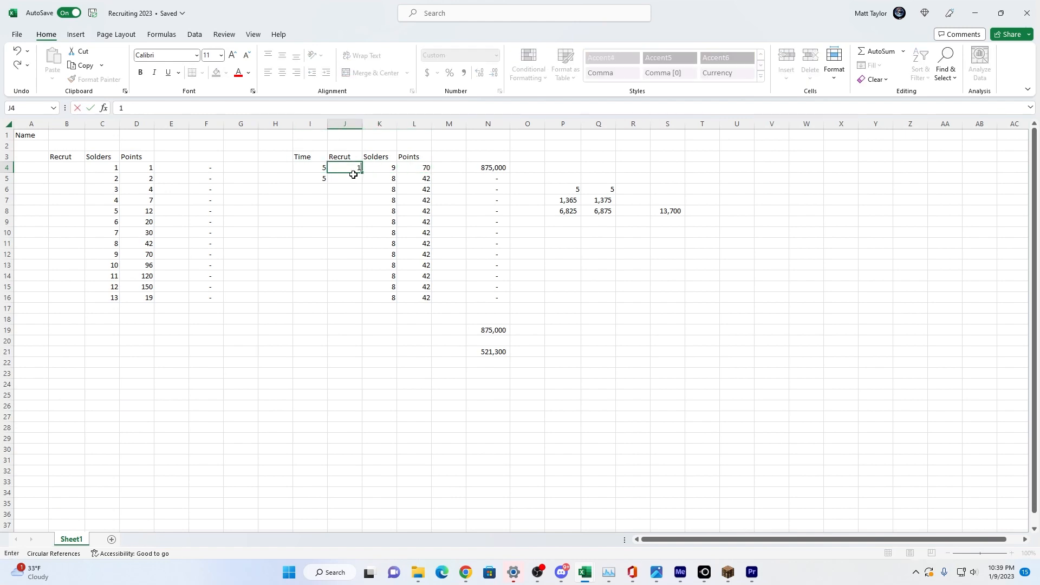
pyautogui.write(',5999')
pyautogui.press('Return')
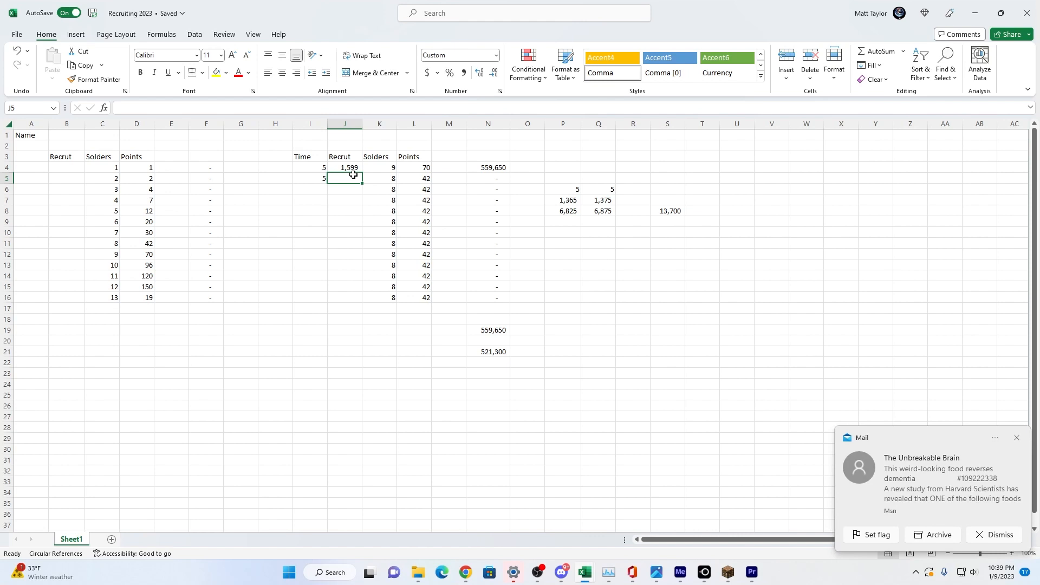
# - Try recruit counts of 14000 and 1400 one after the other in cell J4
pyautogui.press('Up')
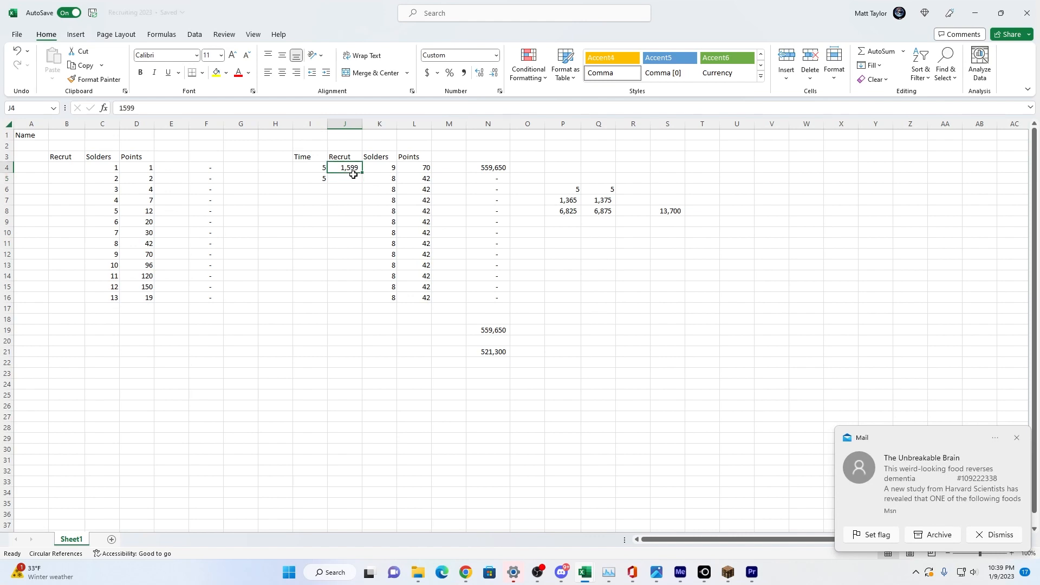
pyautogui.write('1')
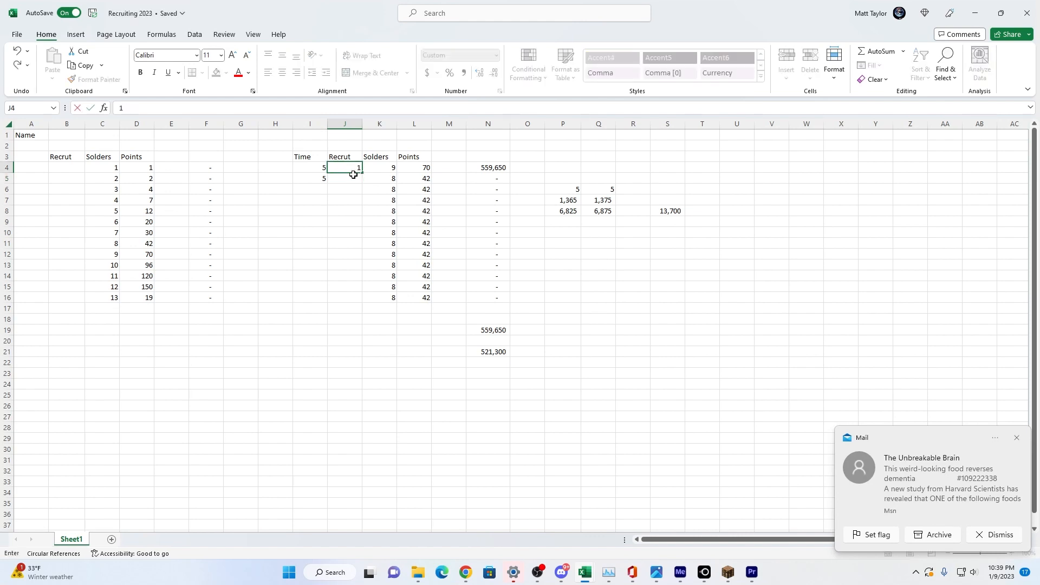
pyautogui.write('4000')
pyautogui.hotkey('ctrl', 'Return')
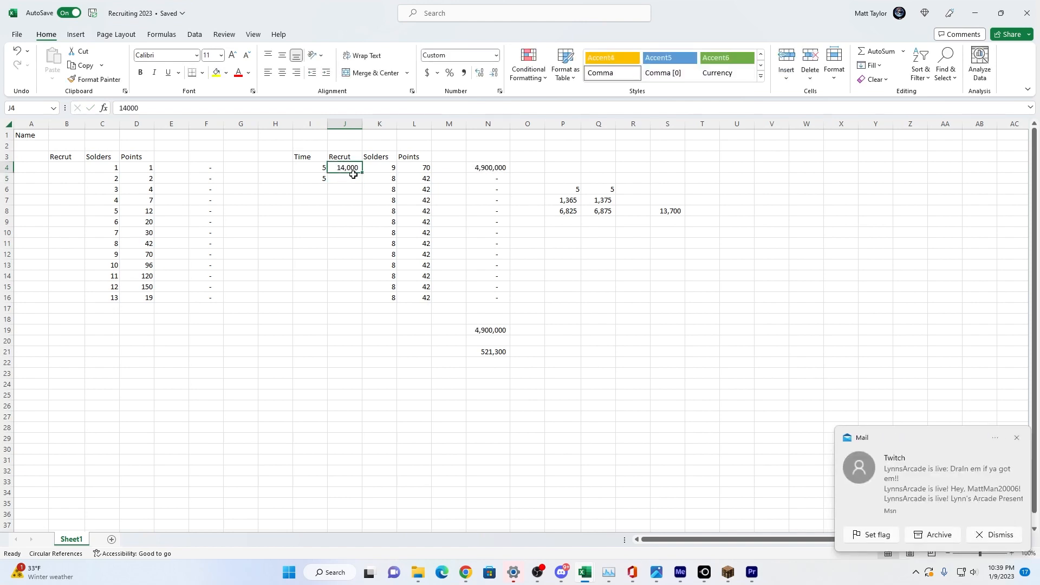
pyautogui.write('1400')
pyautogui.press('Return')
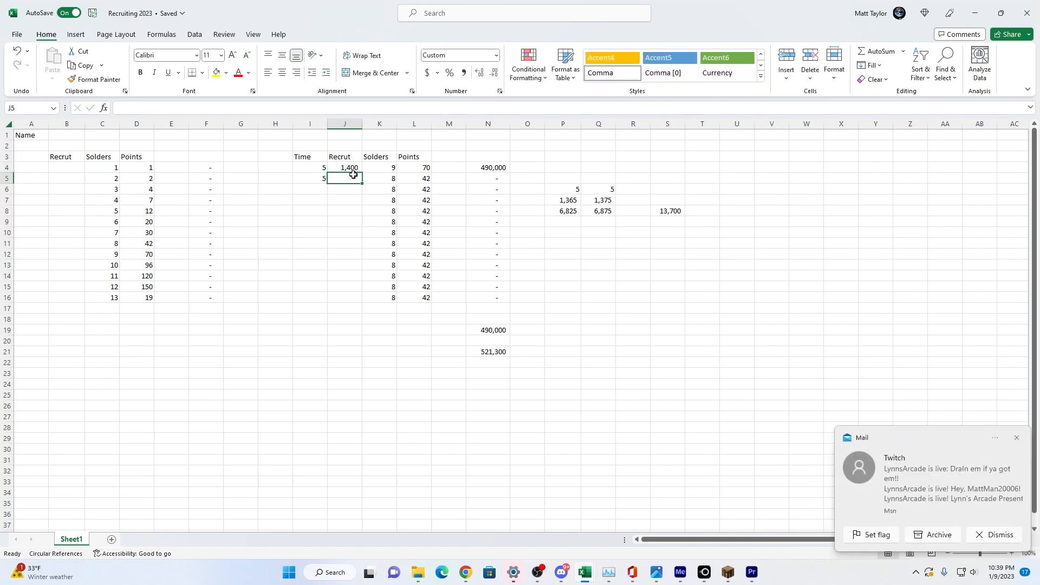
# - Try recruit counts of 1500 and 1450 in cell J4, ending with 1500 again
pyautogui.press('Up')
pyautogui.write('1500')
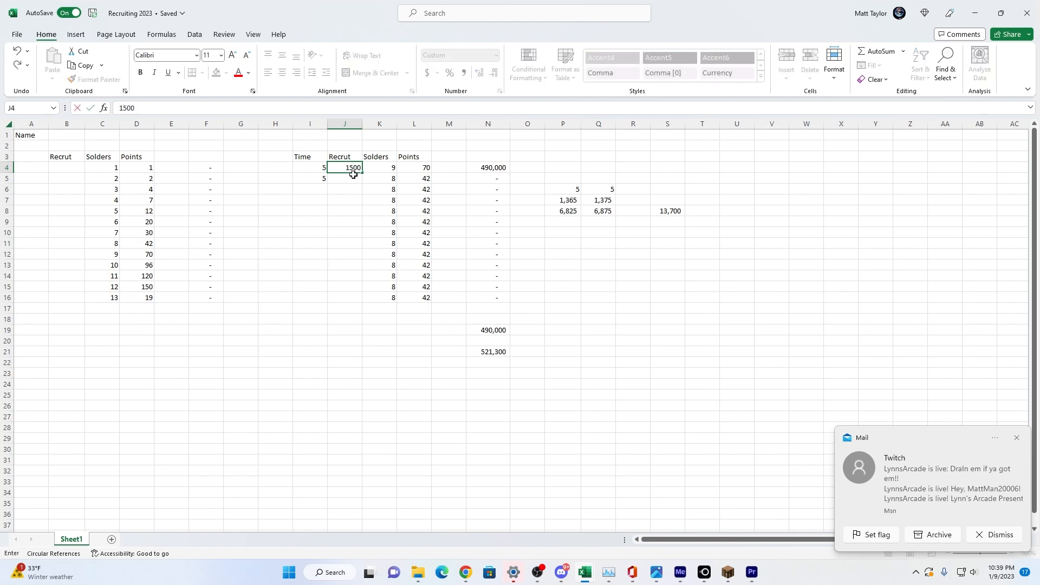
pyautogui.press('Return')
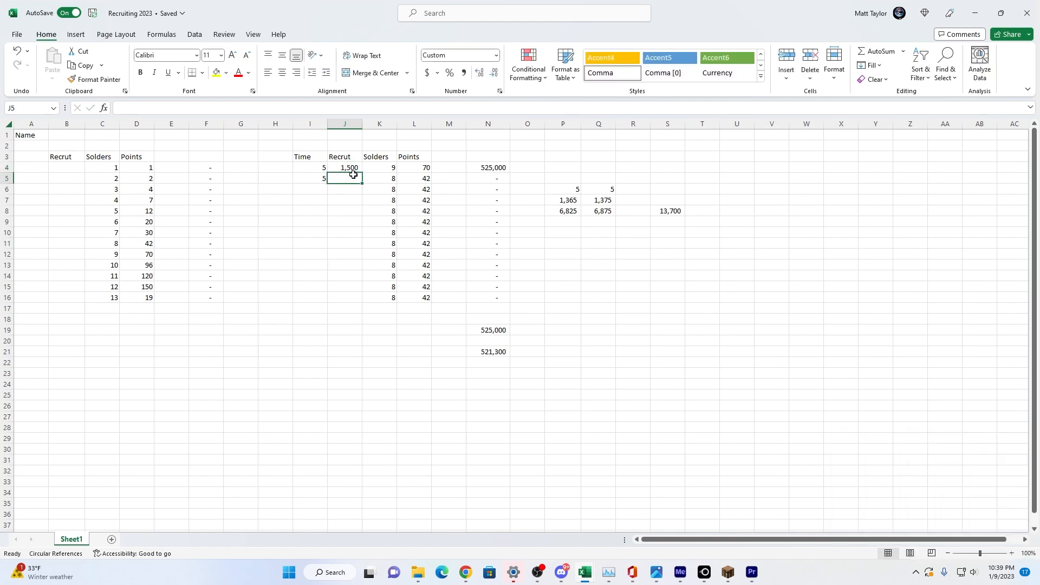
pyautogui.press('Up')
pyautogui.write('1450')
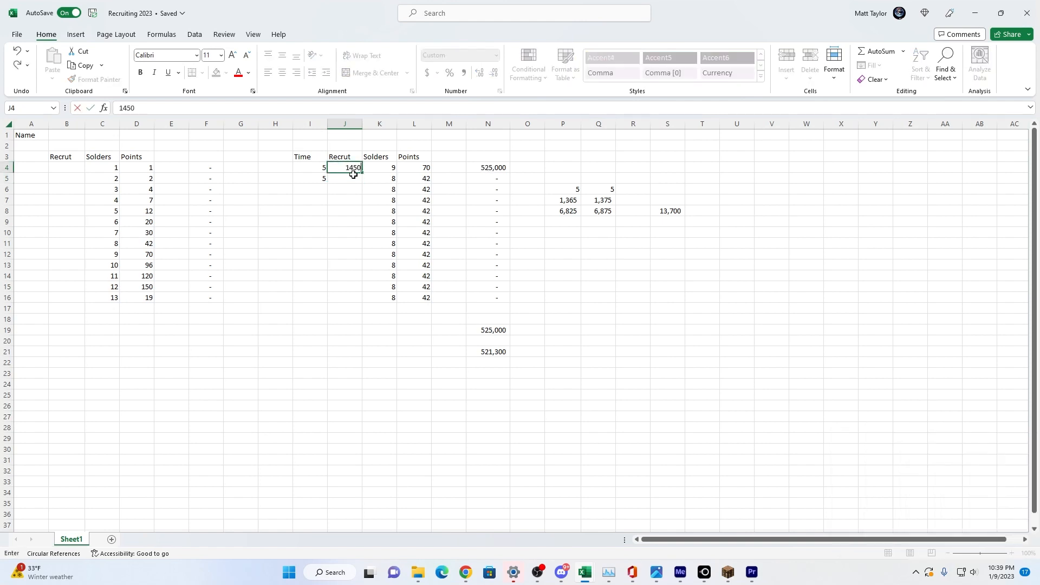
pyautogui.press('Return')
pyautogui.press('Up')
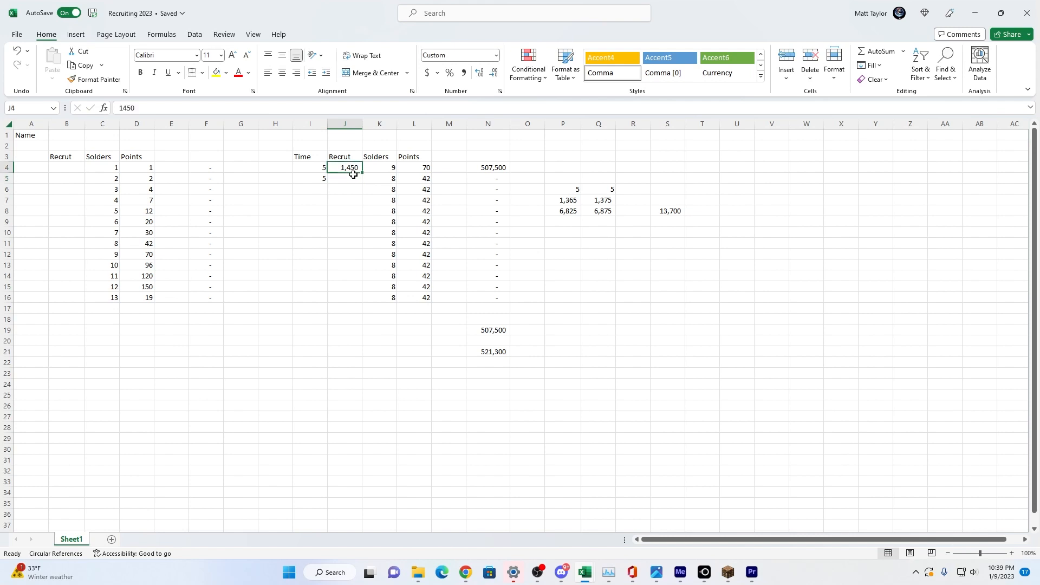
pyautogui.write('1,500')
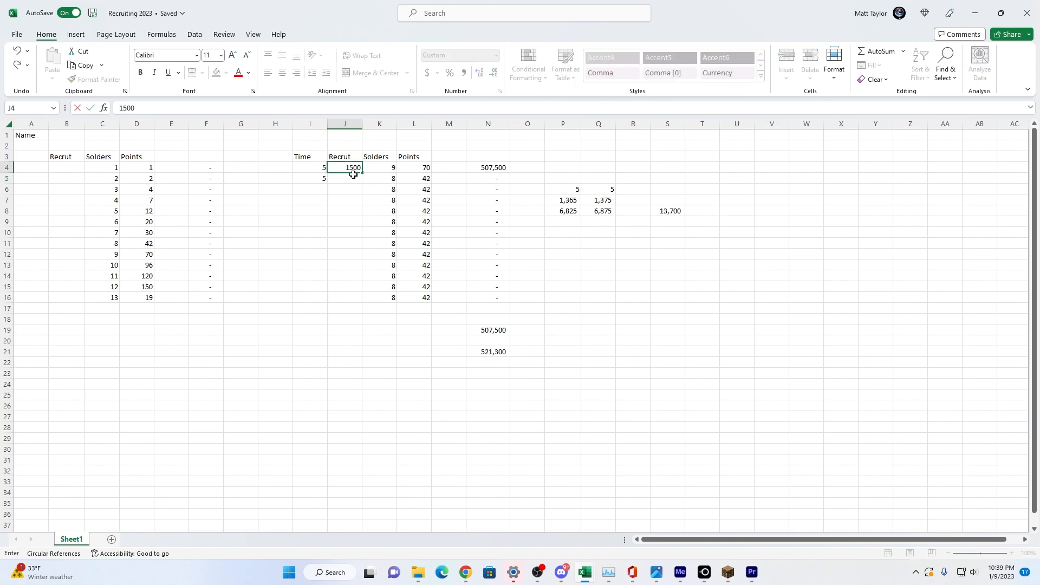
pyautogui.press('Return')
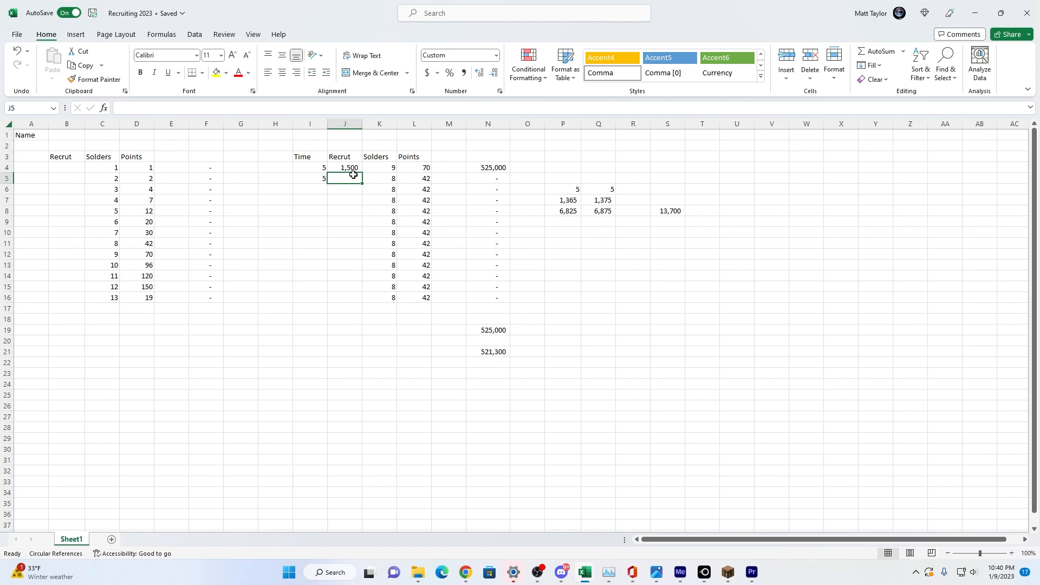
# - Clear the trial recruit count from cell J4
pyautogui.moveTo(323, 164); pyautogui.dragTo(349, 170)
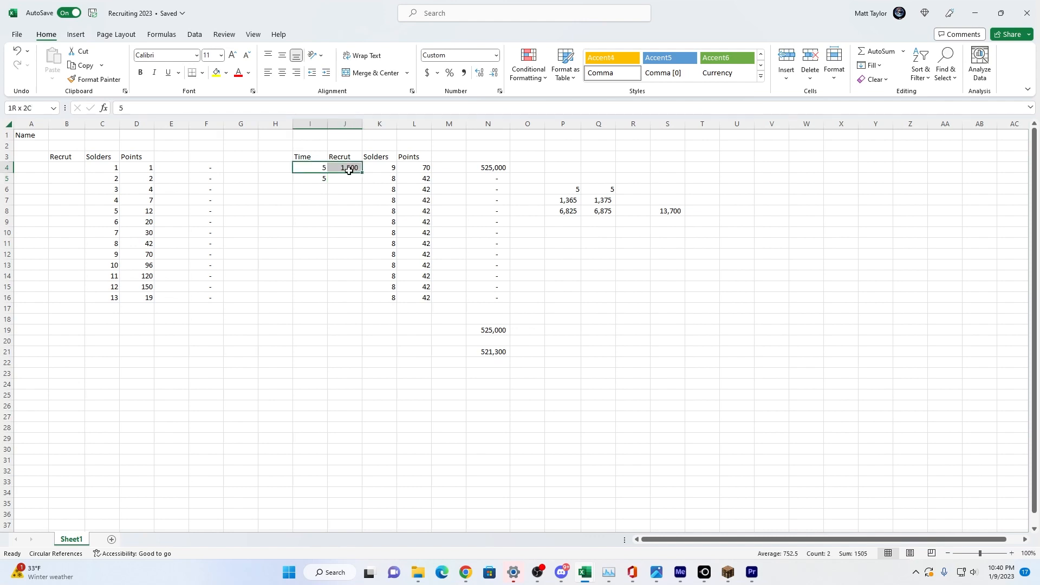
pyautogui.click(349, 170)
pyautogui.press('Delete')
# - Set the first row of the level 8 table back to 8 soldiers in K4 and 42 points in L4
pyautogui.press('Right')
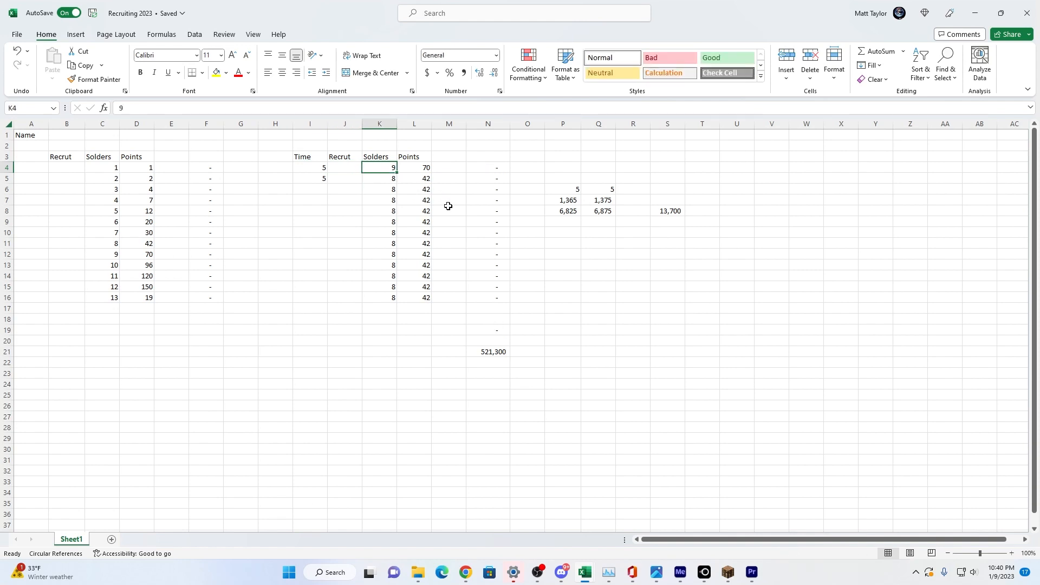
pyautogui.write('8')
pyautogui.press('Right')
pyautogui.write('42')
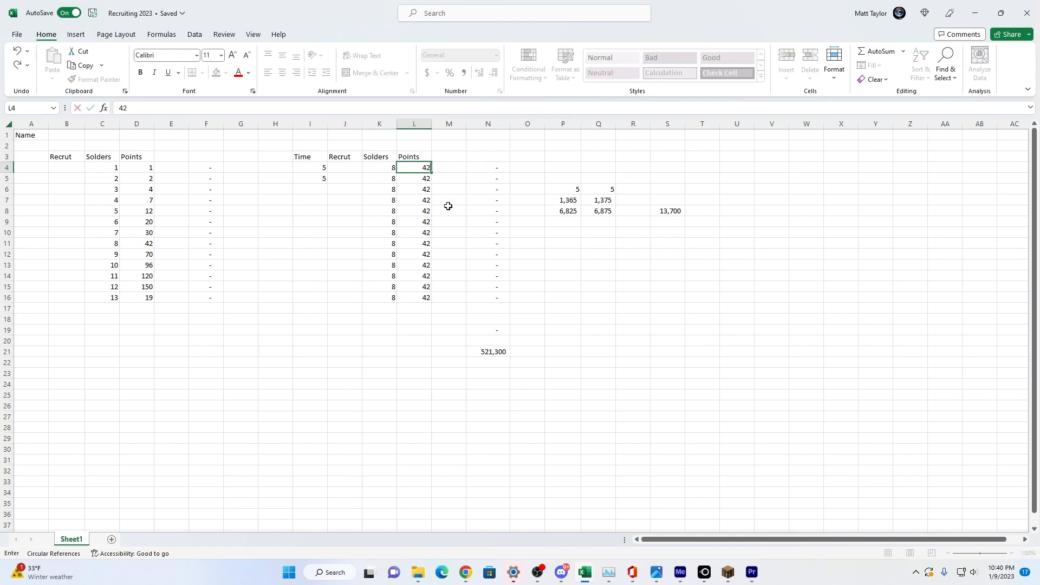
pyautogui.press('Left')
pyautogui.press('Left')
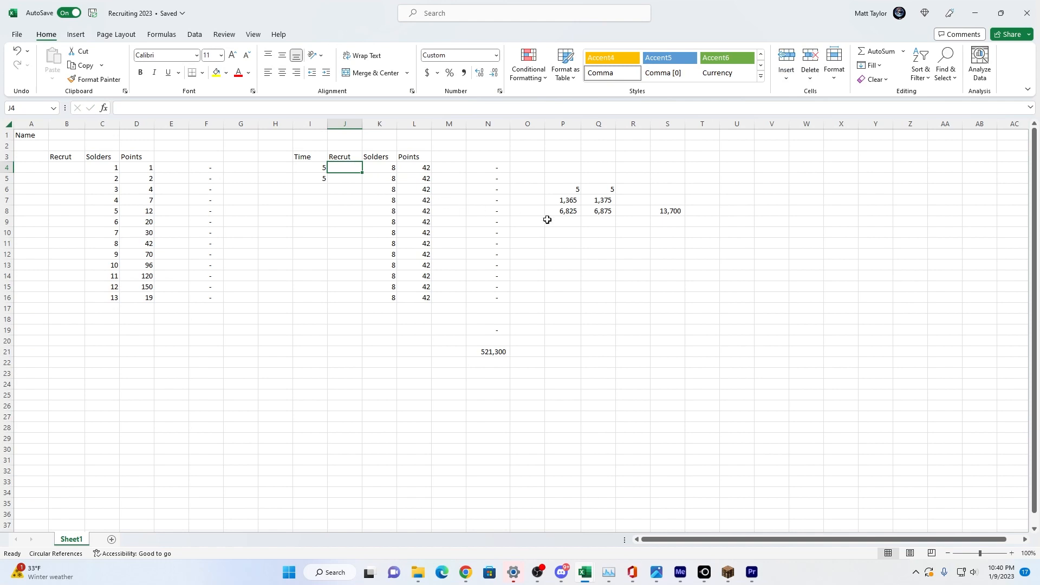
# - Copy the recruit counts 1,365 from P7 into J4 and 1,375 from Q7 into J5
pyautogui.click(568, 205)
pyautogui.hotkey('ctrl', 'c')
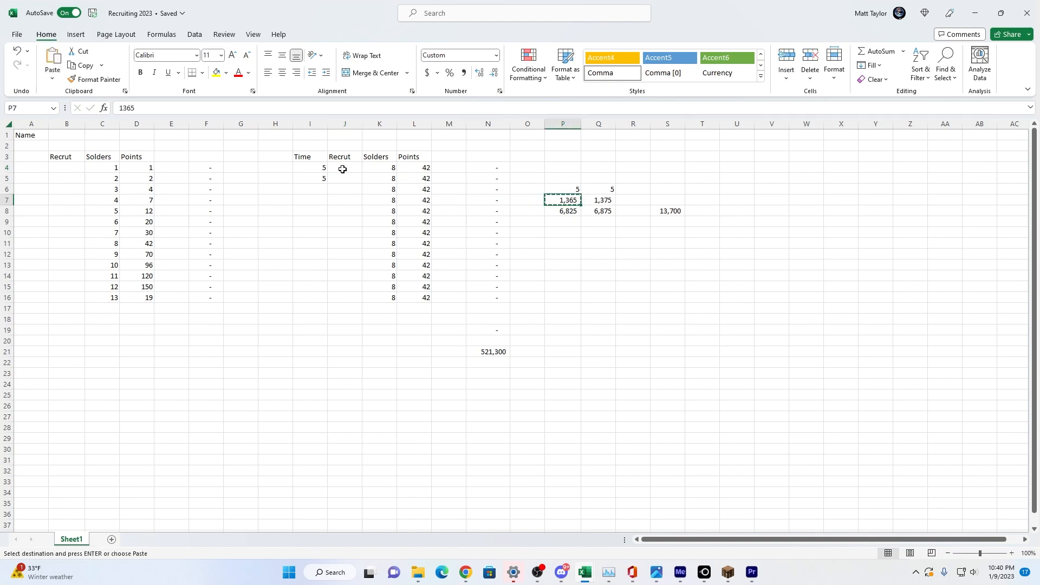
pyautogui.click(341, 167)
pyautogui.hotkey('ctrl', 'v')
pyautogui.click(596, 200)
pyautogui.hotkey('ctrl', 'c')
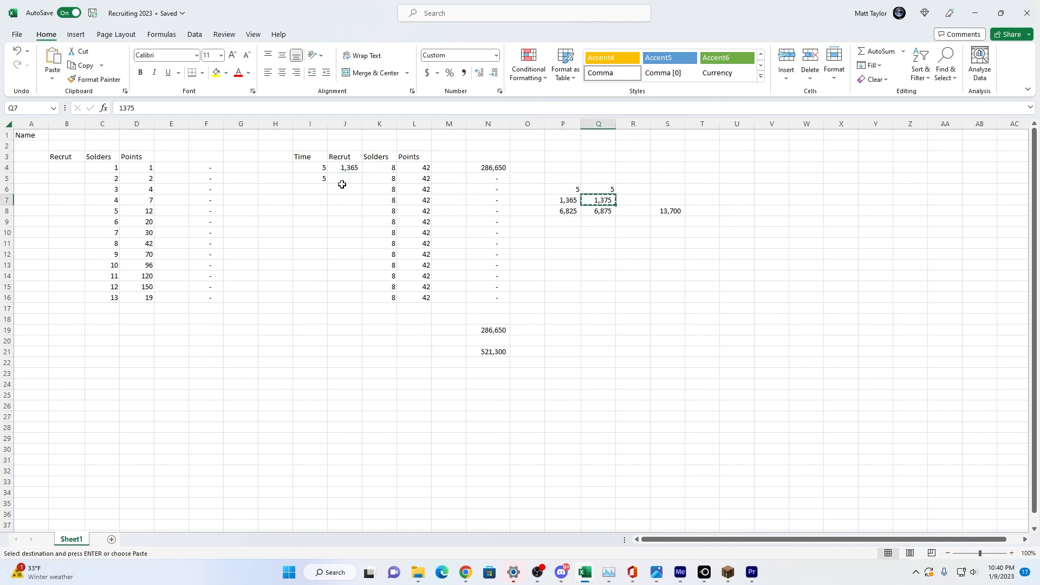
pyautogui.click(343, 178)
pyautogui.hotkey('ctrl', 'v')
pyautogui.click(348, 231)
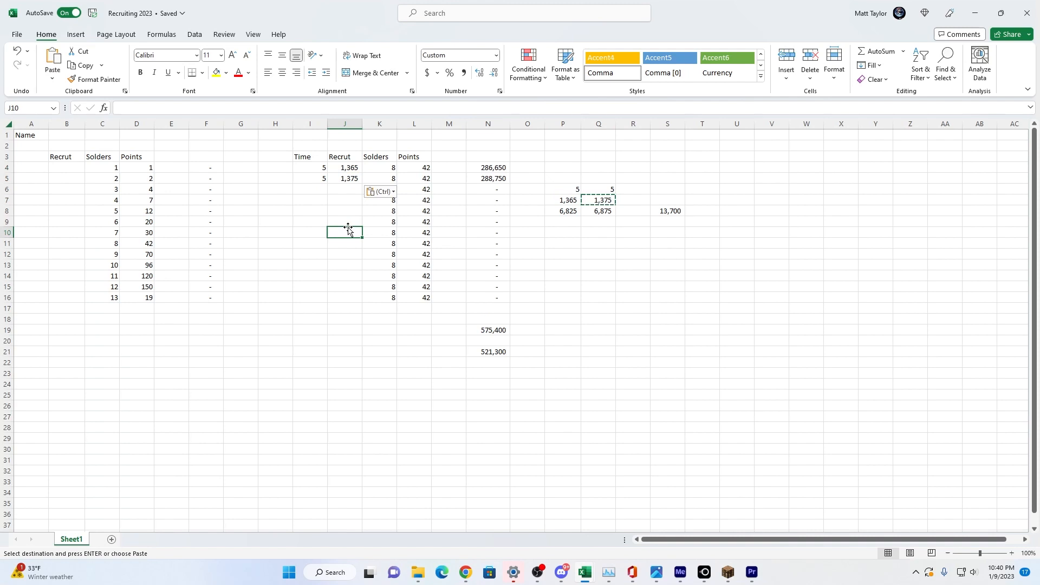
pyautogui.press('Escape')
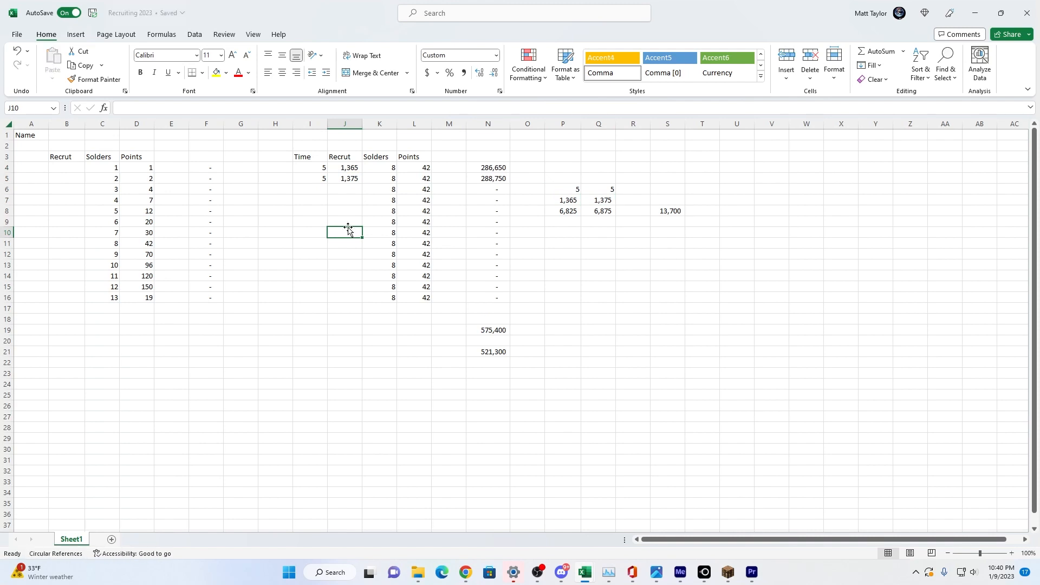